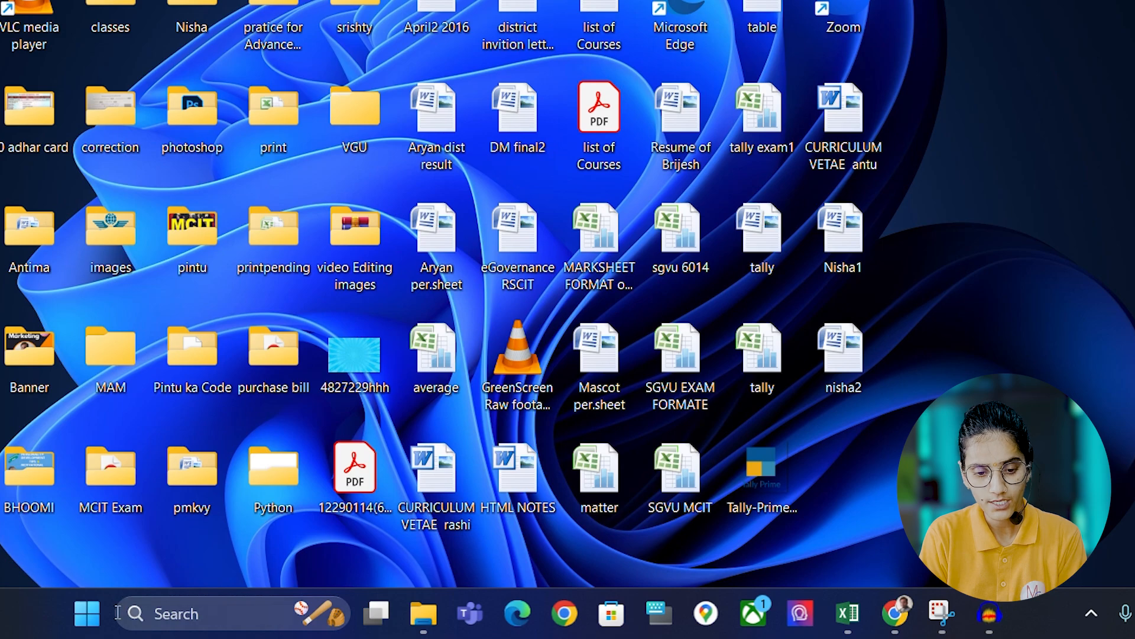
click(87, 619)
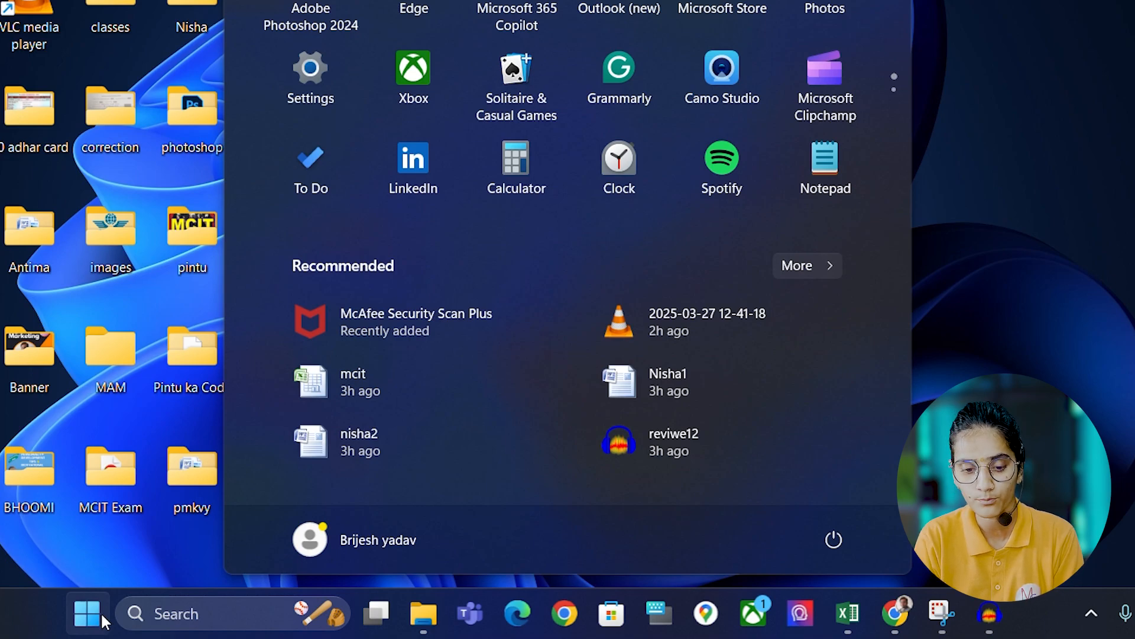
click(157, 616)
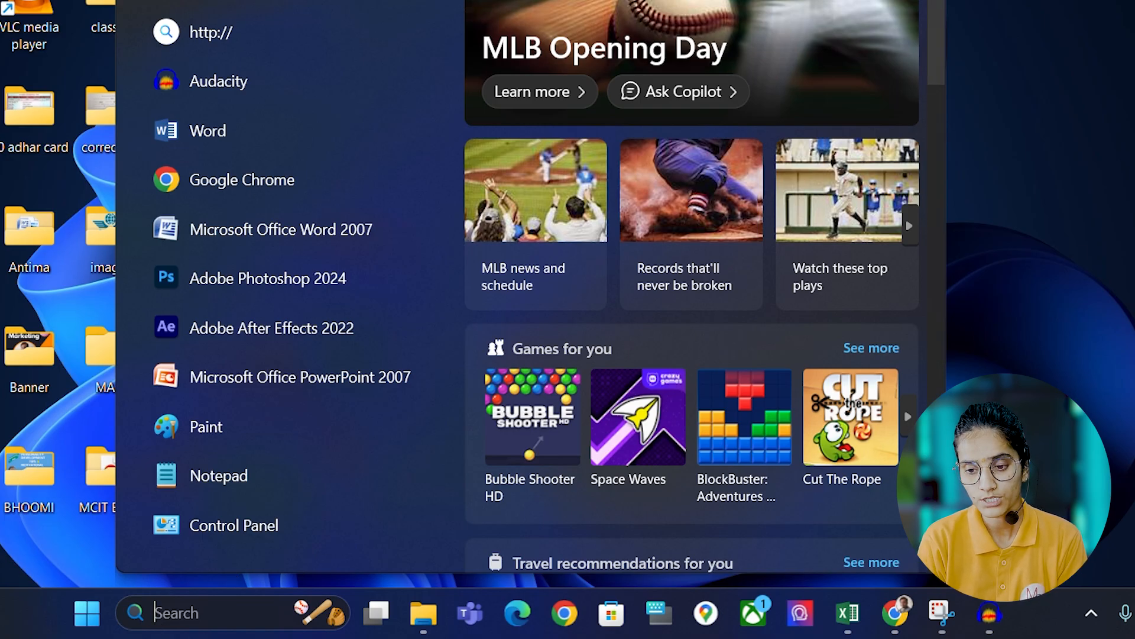
click(1105, 314)
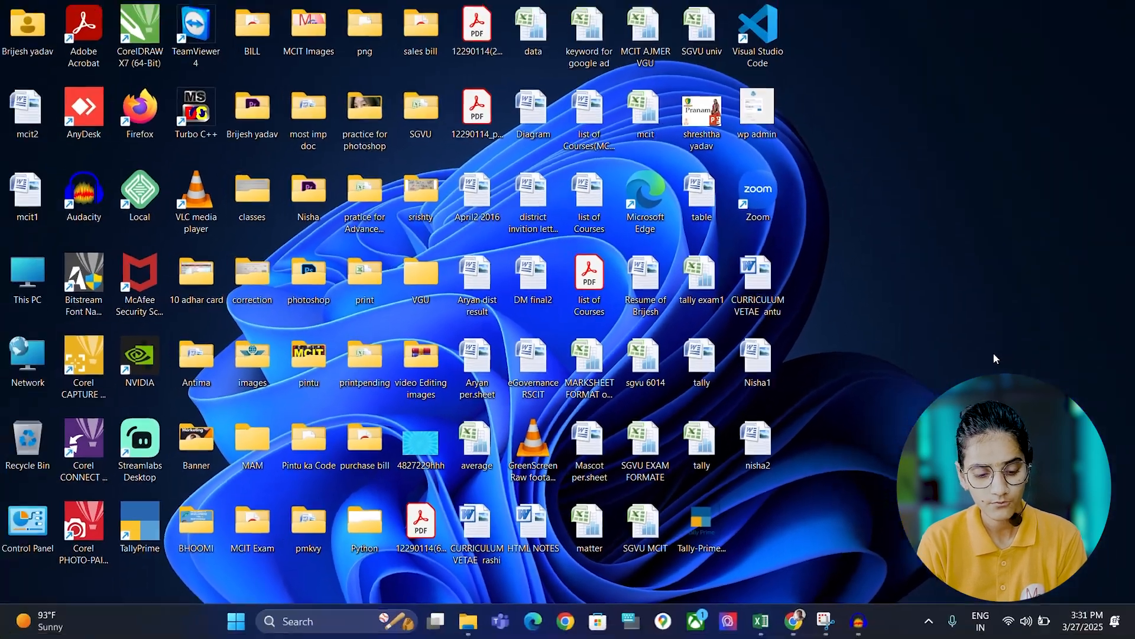
key(super+r)
click(994, 356)
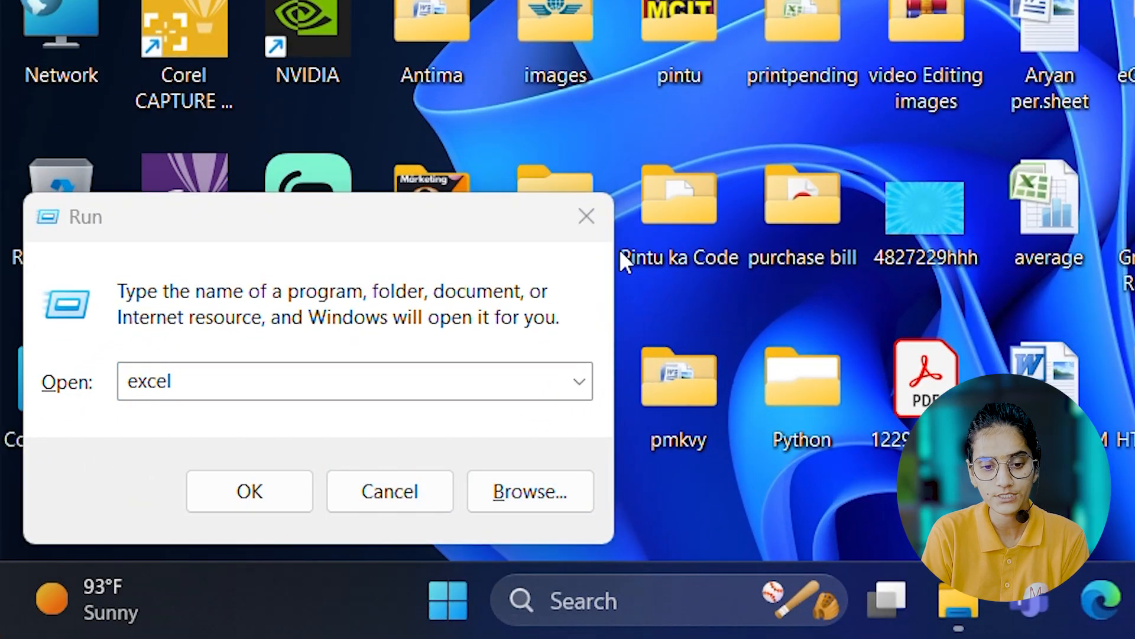
click(582, 218)
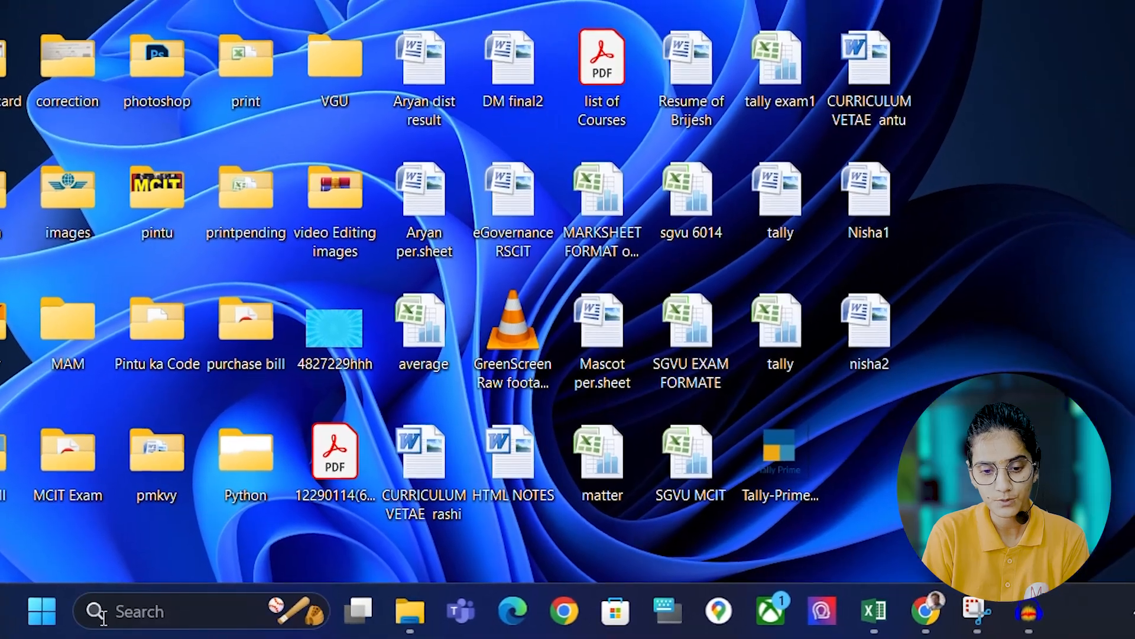
Launch Excel and maximize its start window.
click(117, 611)
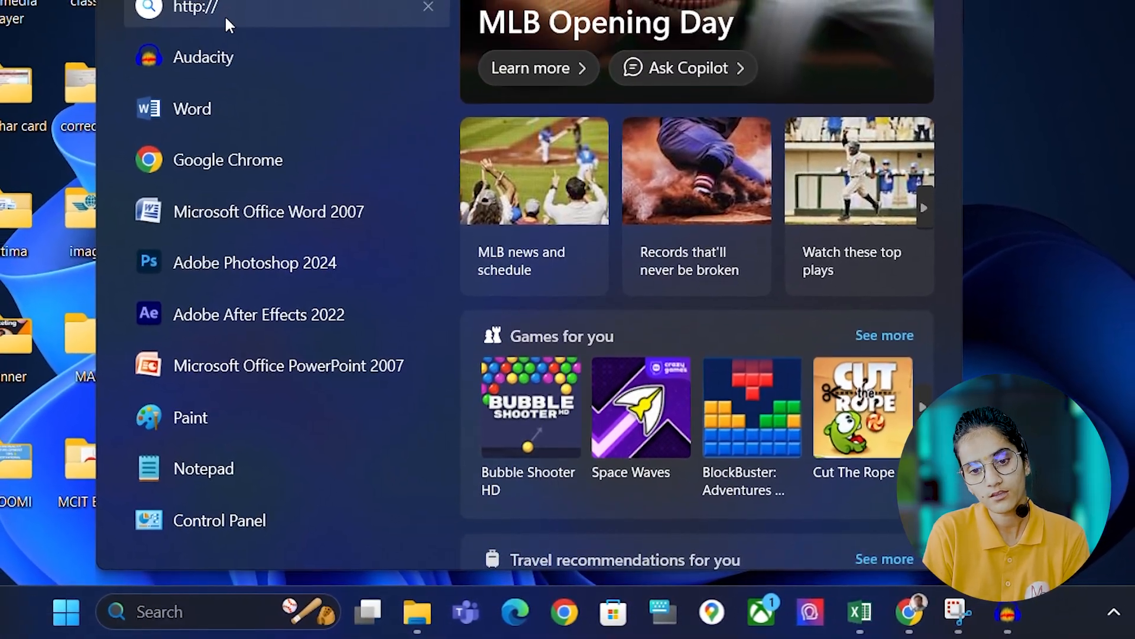
key(Escape)
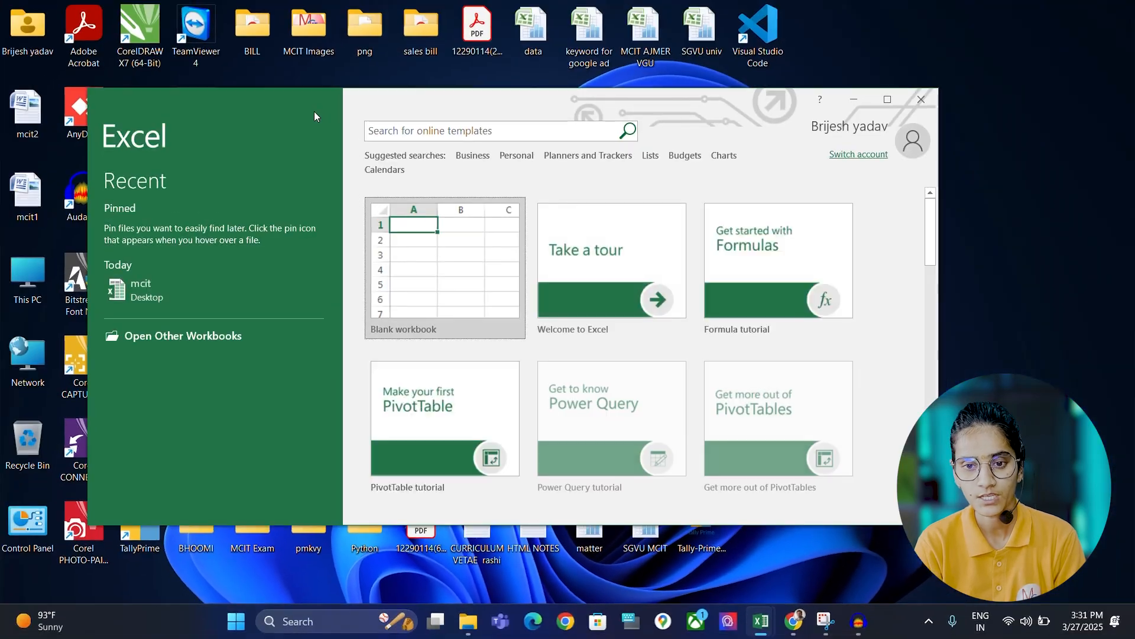
click(887, 98)
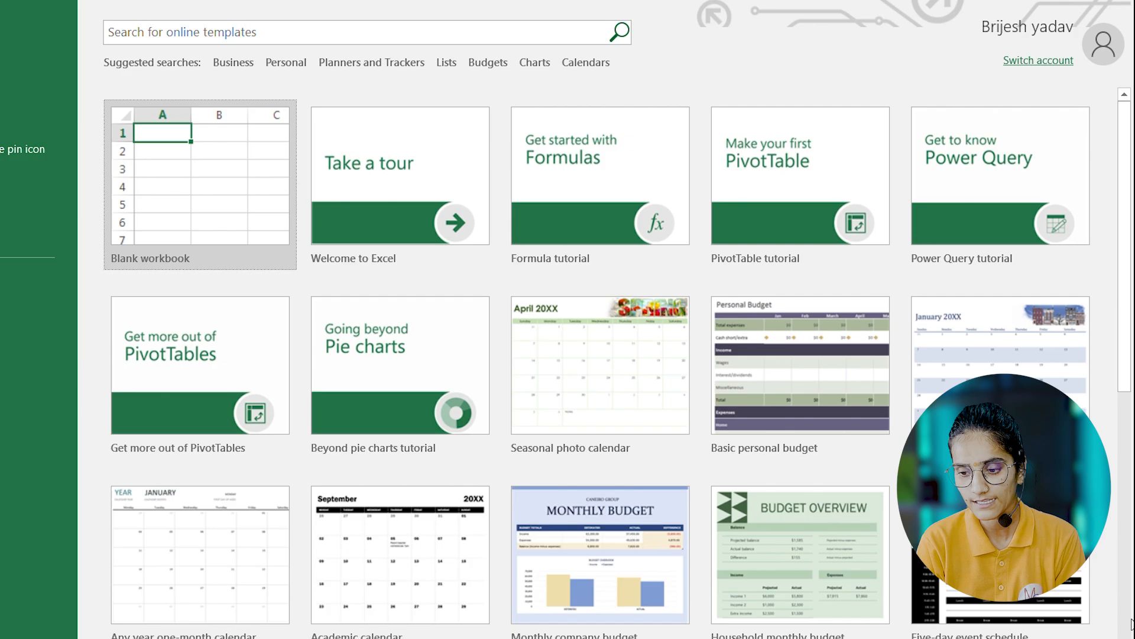
Browse the available workbook templates and preview the Basic business invoice template without creating it.
scroll(591, 355, down, 3)
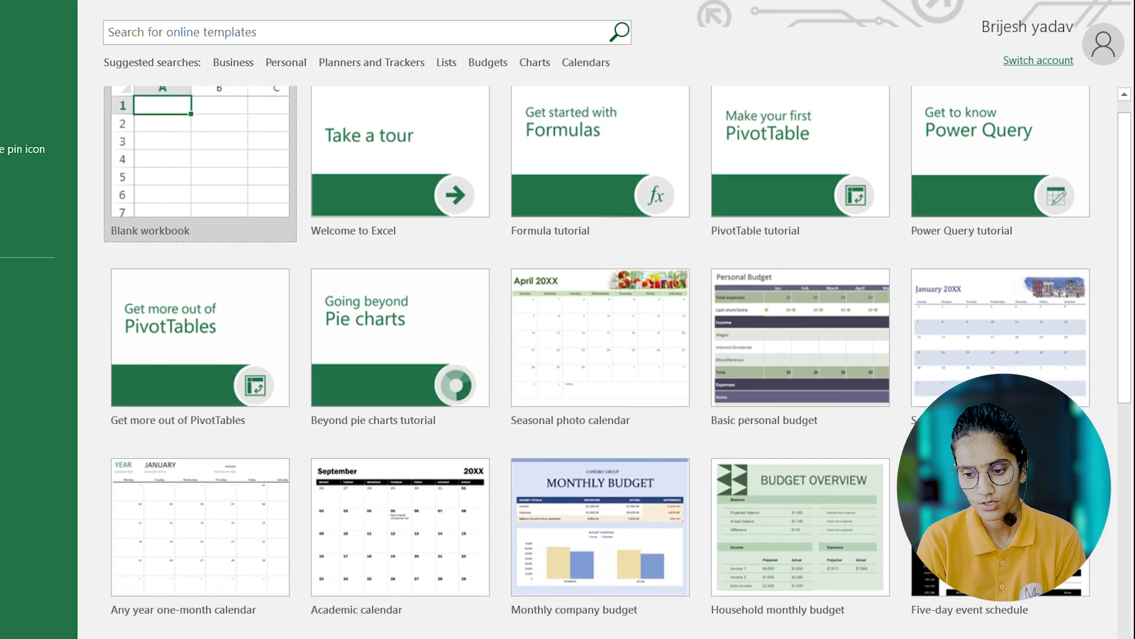
scroll(449, 378, down, 1)
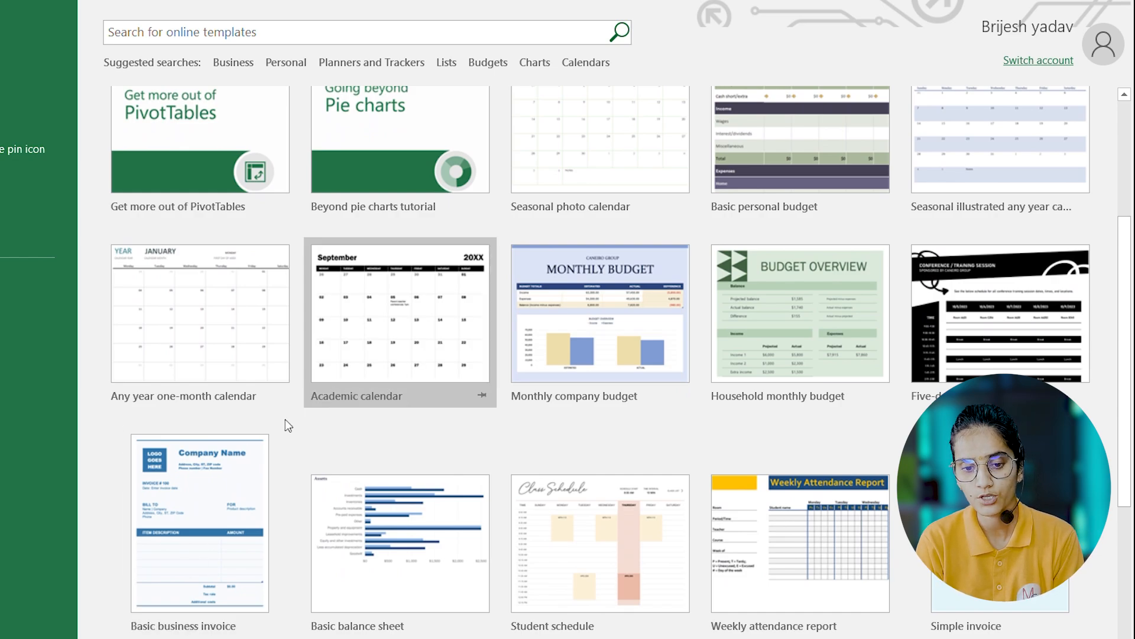
click(227, 483)
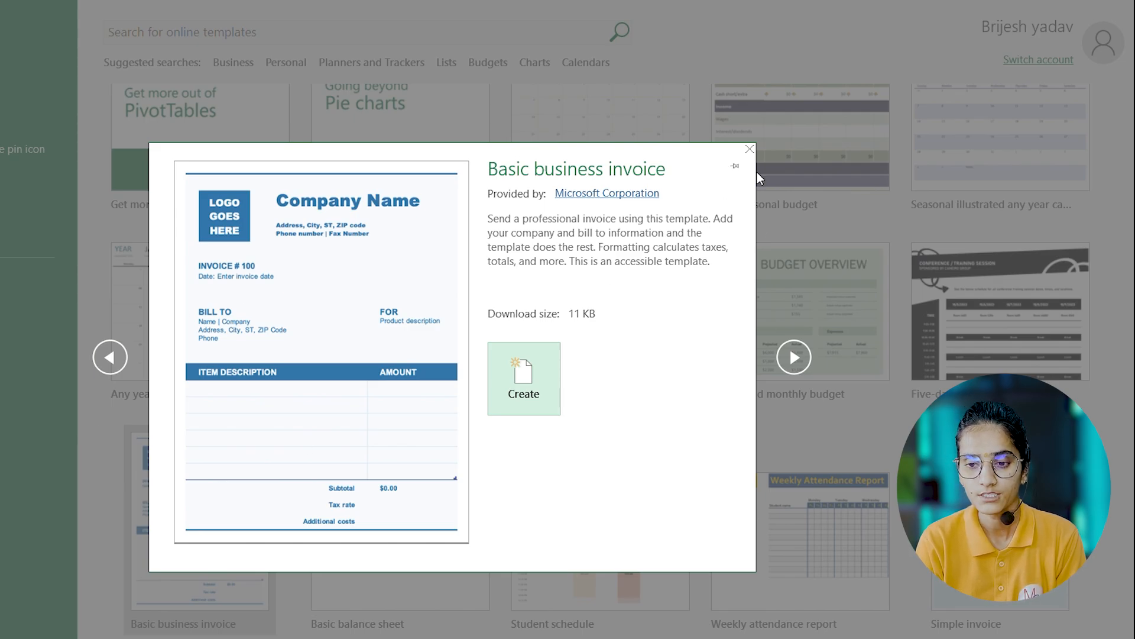
click(749, 149)
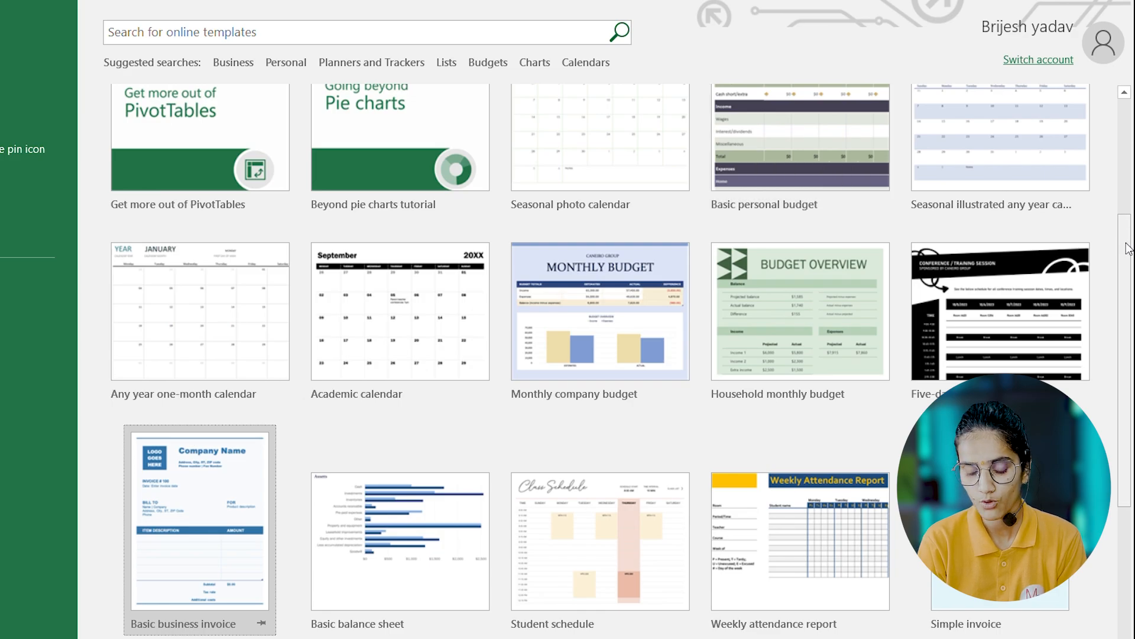
Create a new blank workbook from the start screen's templates.
drag(1127, 247, 1127, 131)
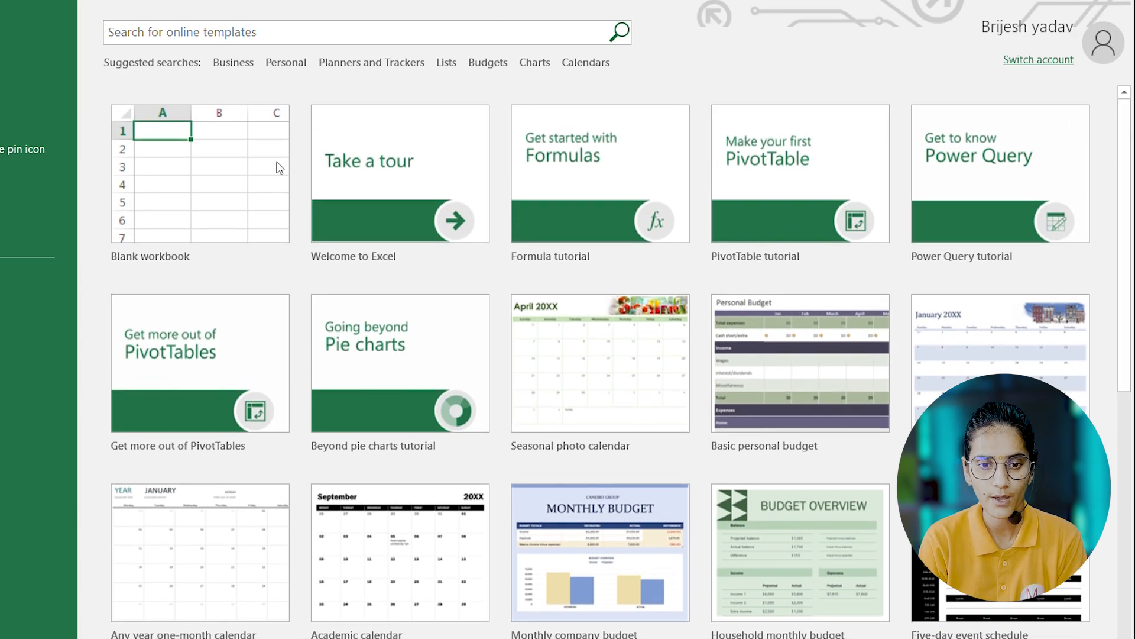
click(196, 191)
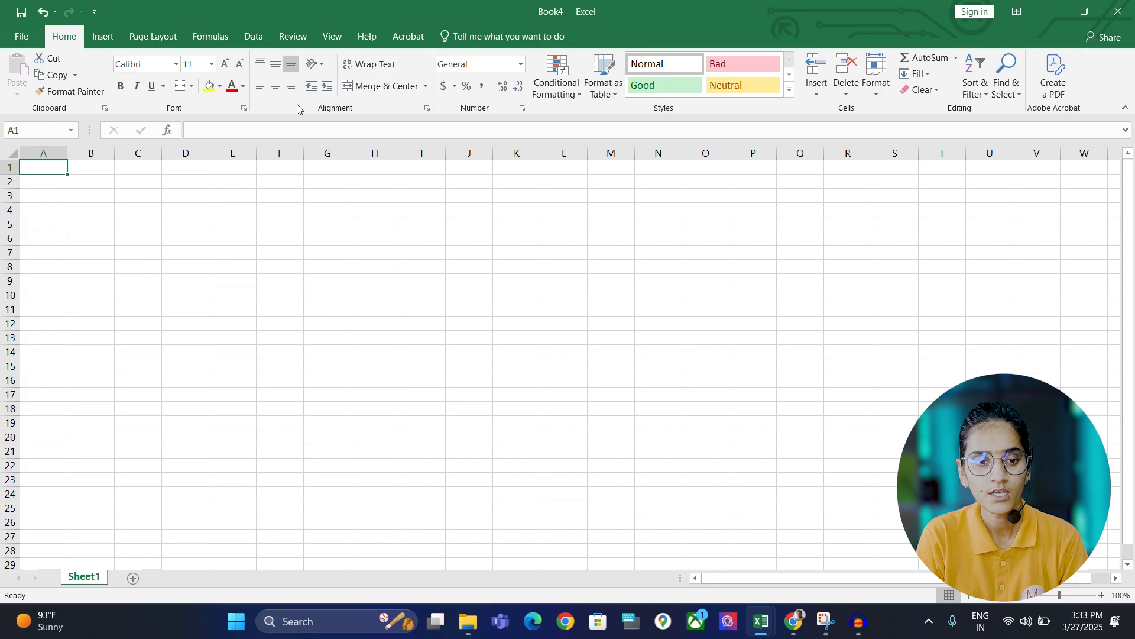
click(95, 12)
click(320, 3)
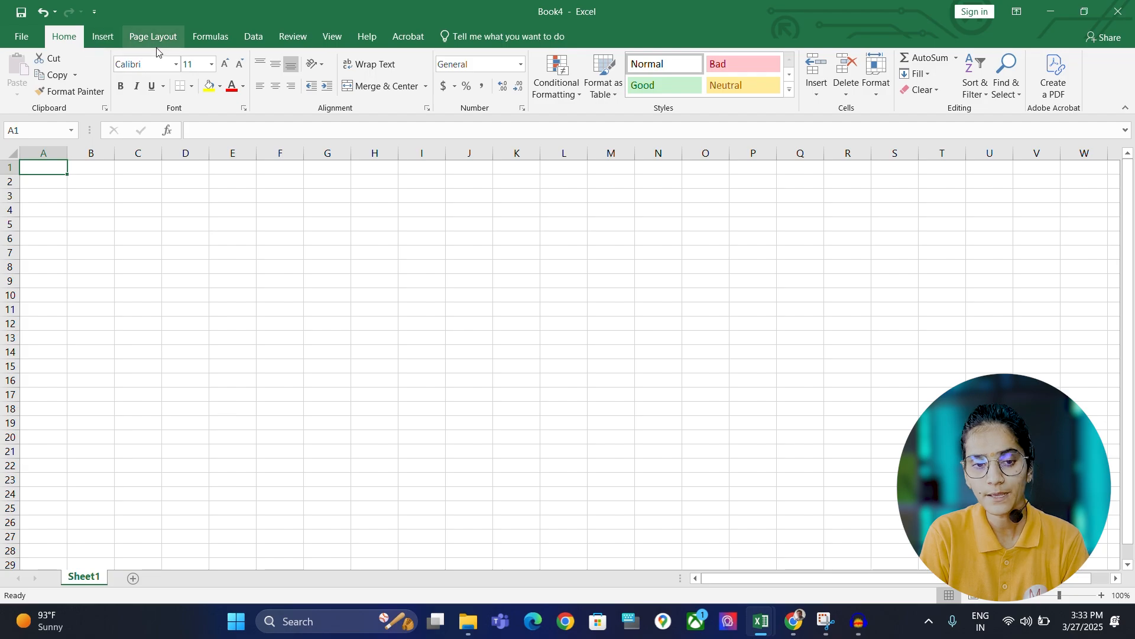
click(103, 39)
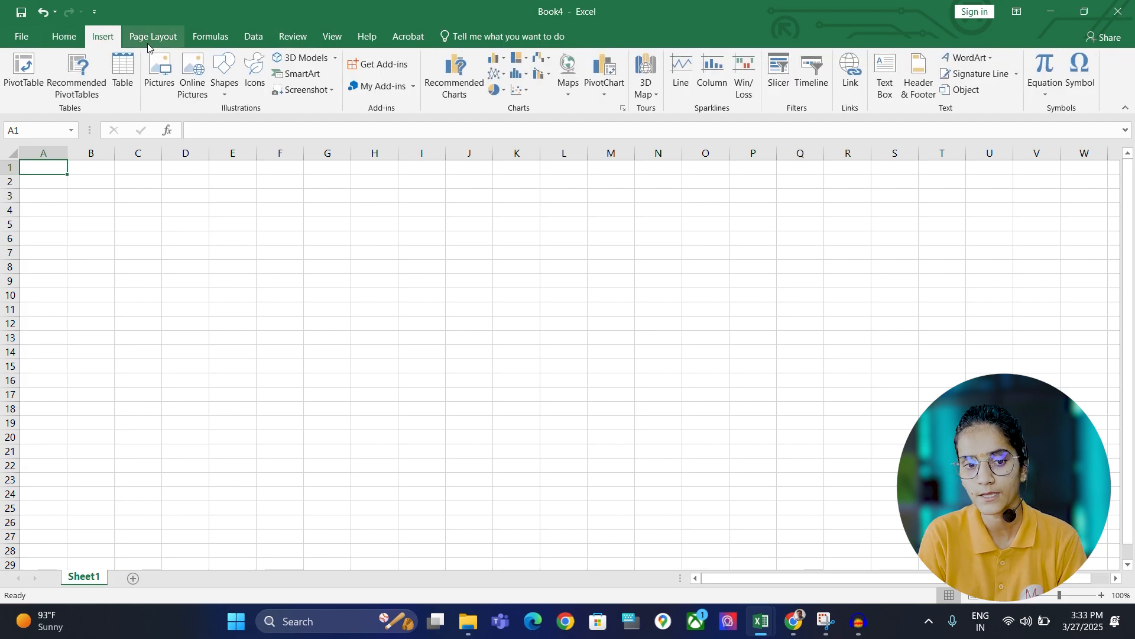
click(148, 46)
click(62, 38)
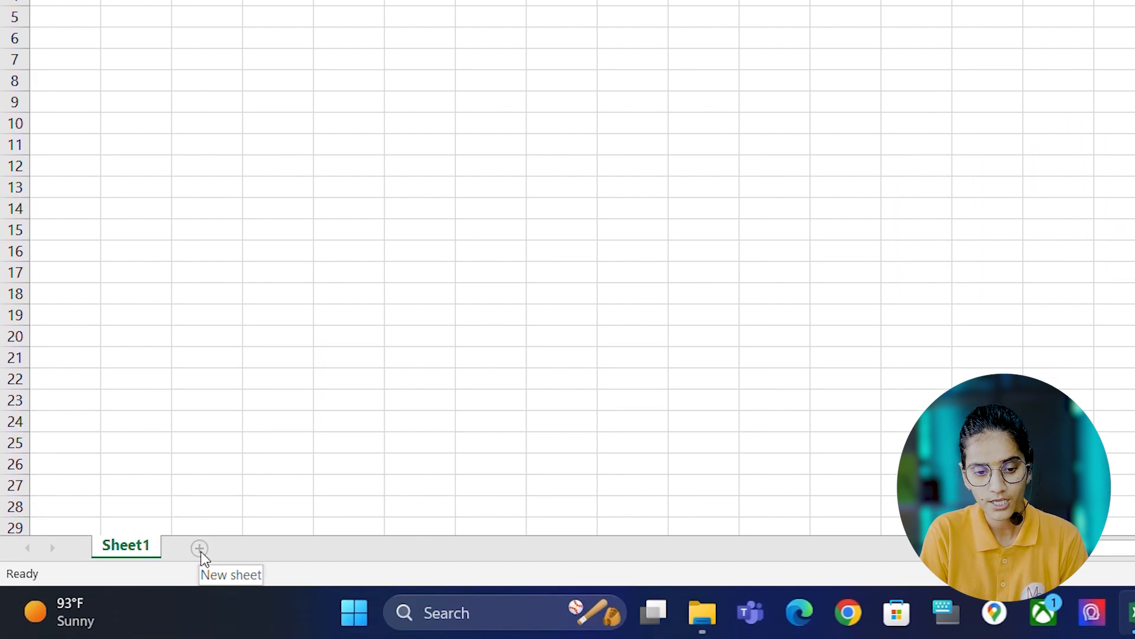
Add two new worksheets to the workbook and return to Sheet1.
click(200, 549)
double_click(202, 547)
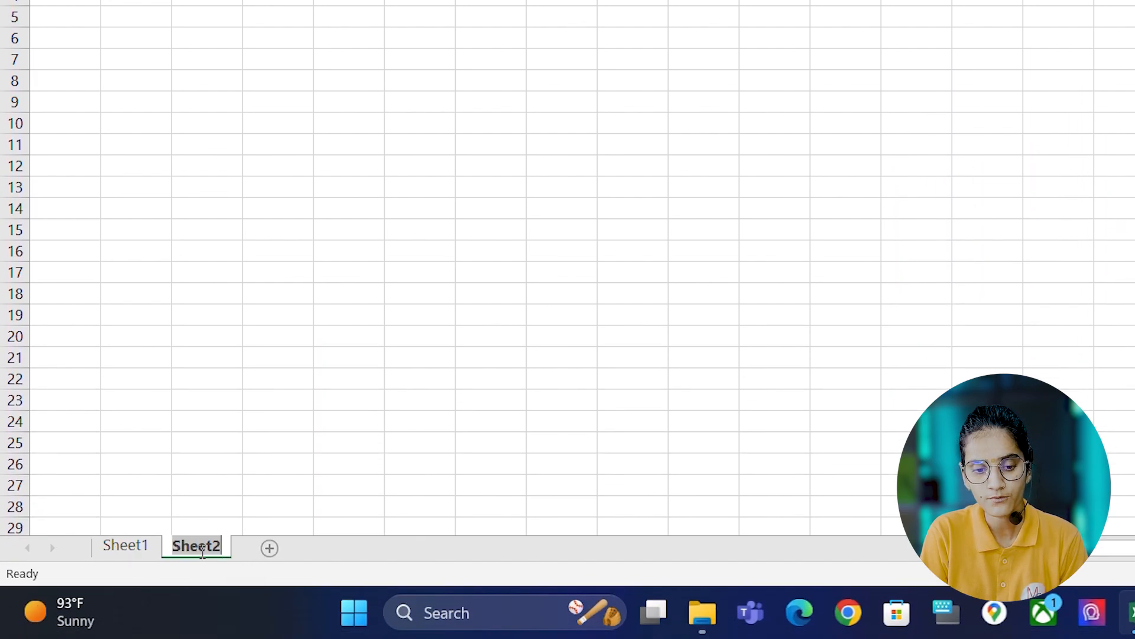
click(269, 547)
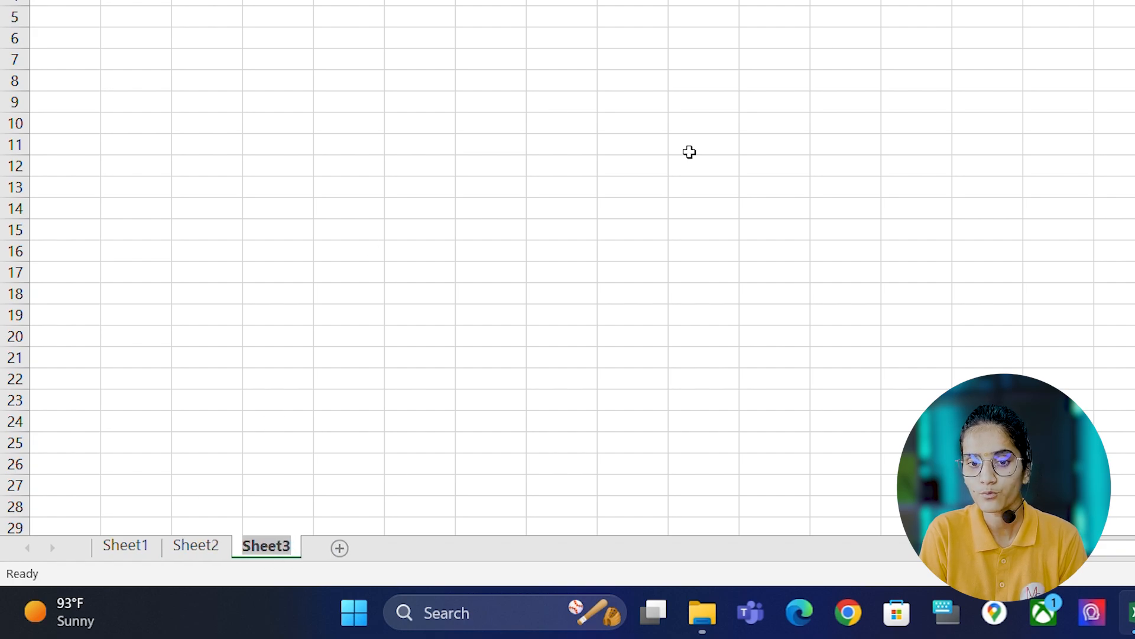
click(129, 558)
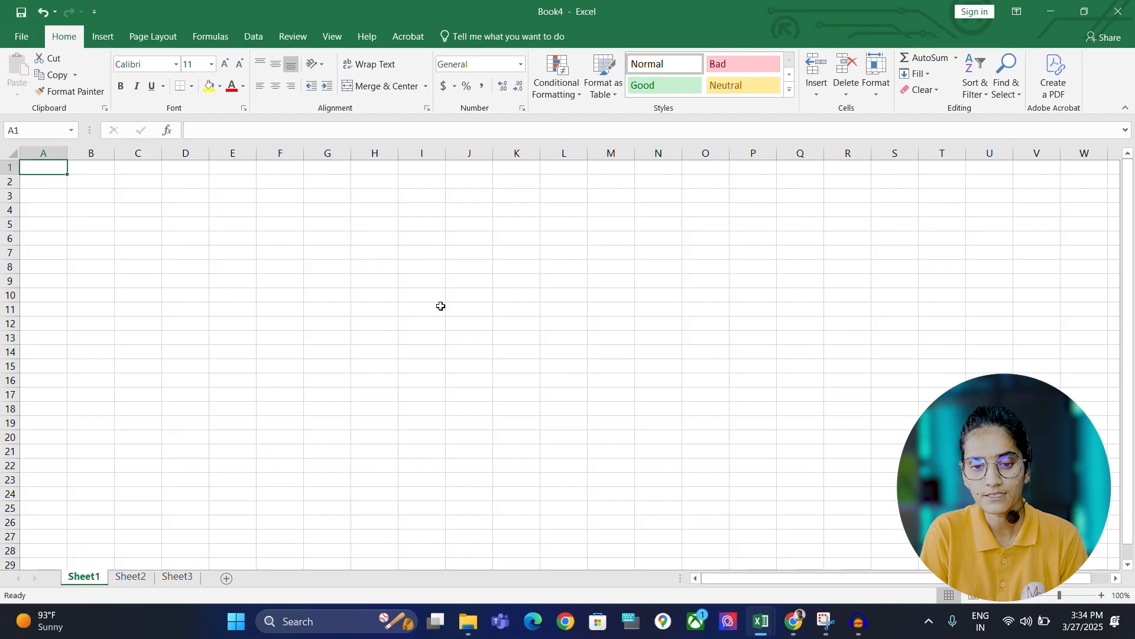
Select several individual cells on Sheet1, as well as the ranges E9:R11 and J6:K24.
click(429, 240)
click(262, 265)
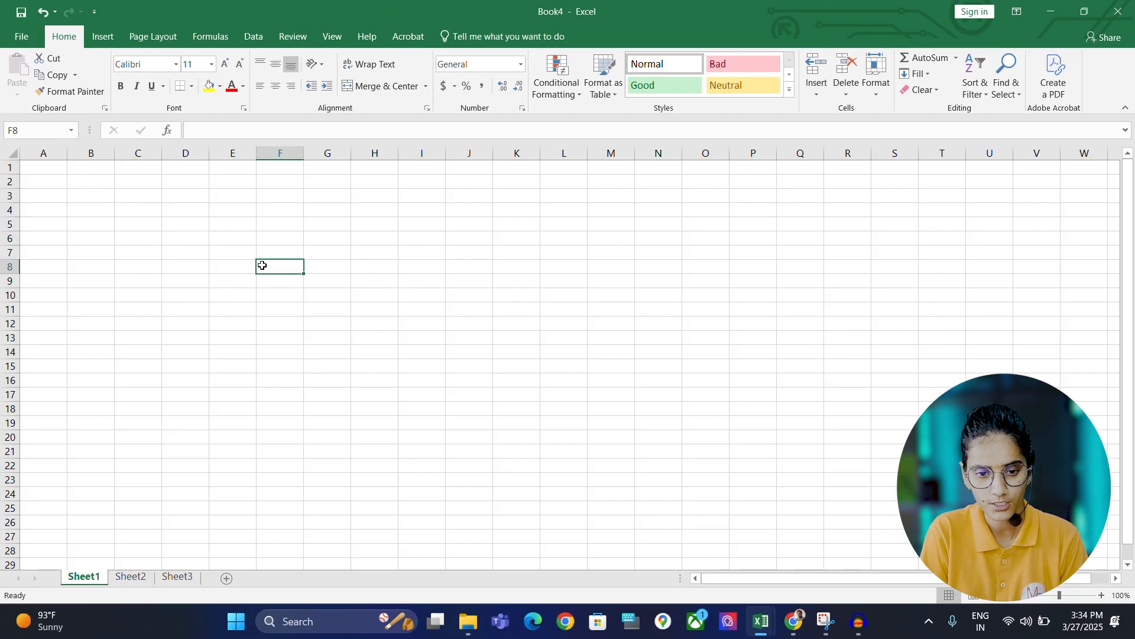
click(459, 267)
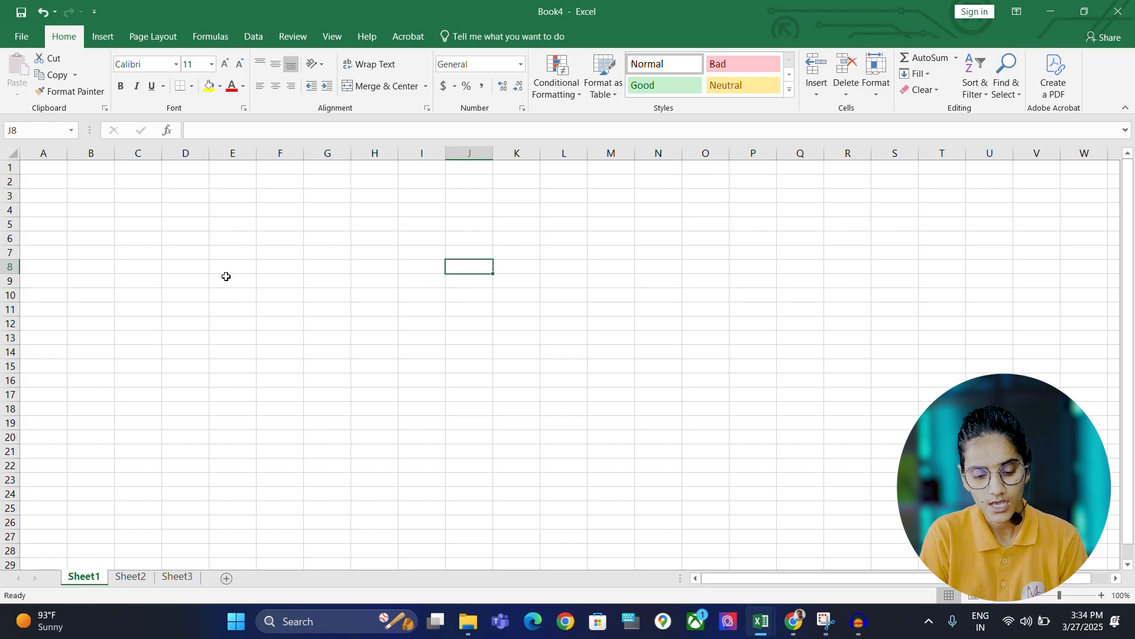
drag(226, 276, 850, 320)
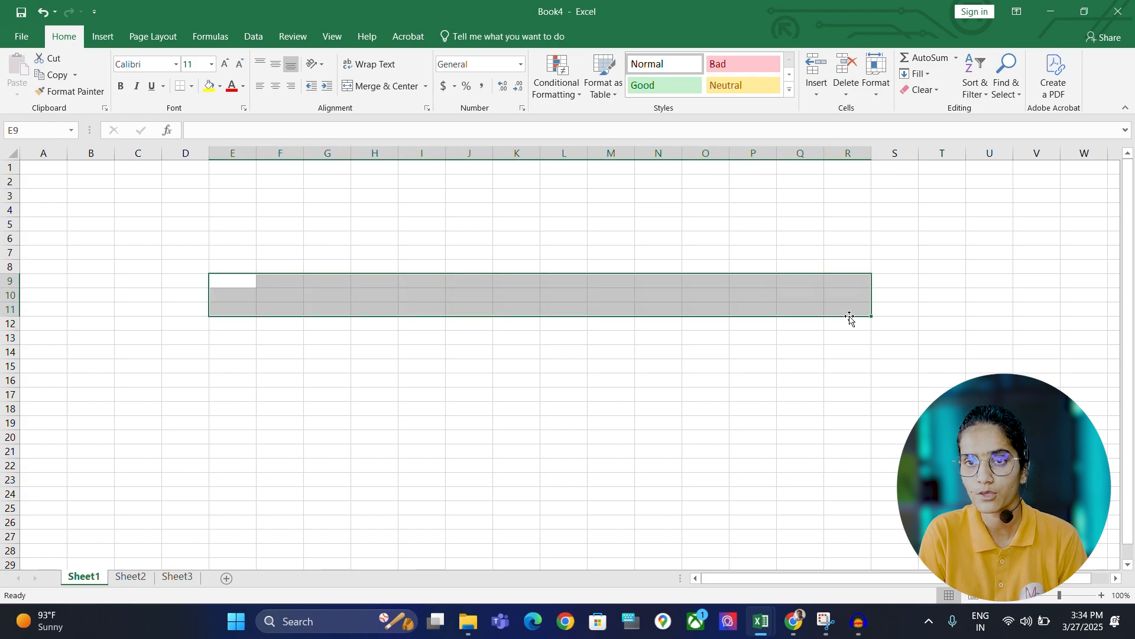
drag(479, 235, 509, 495)
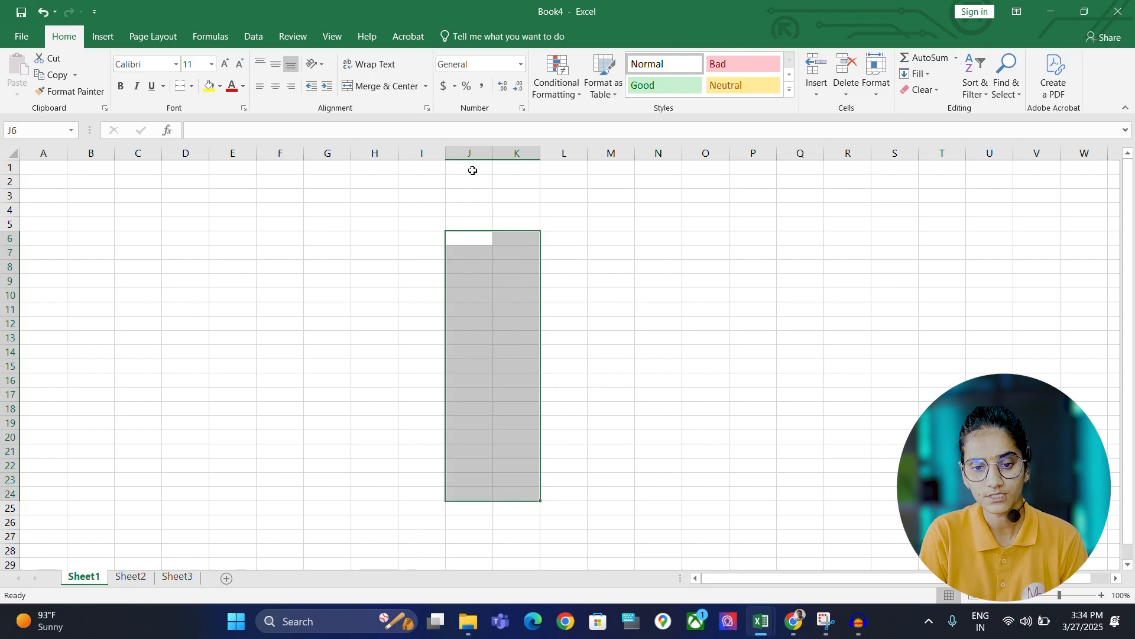
click(422, 237)
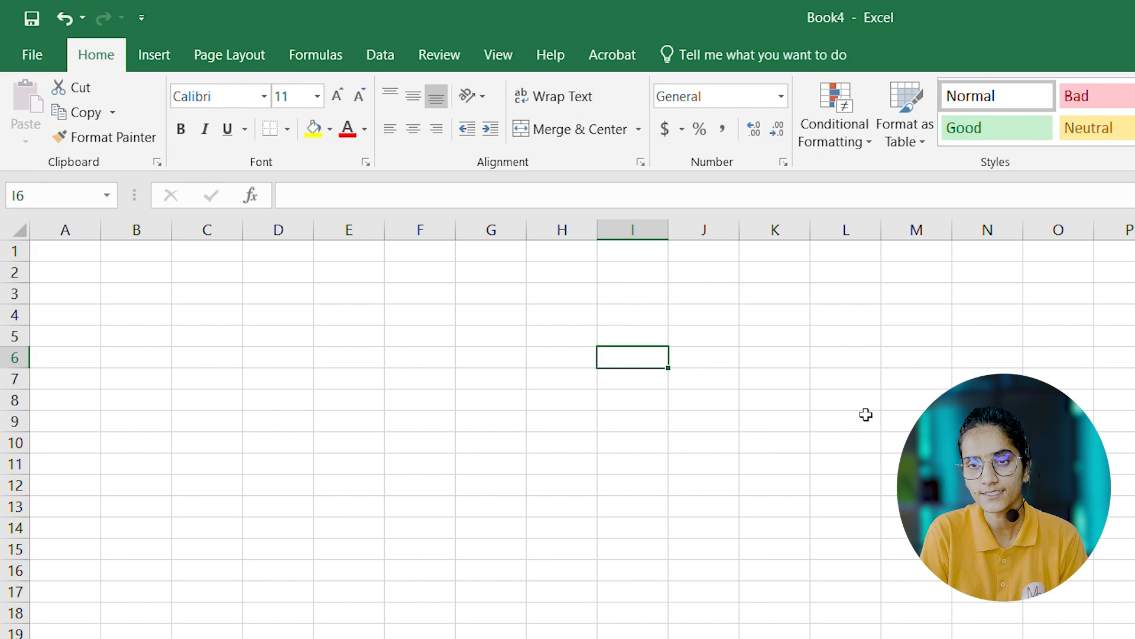
click(982, 309)
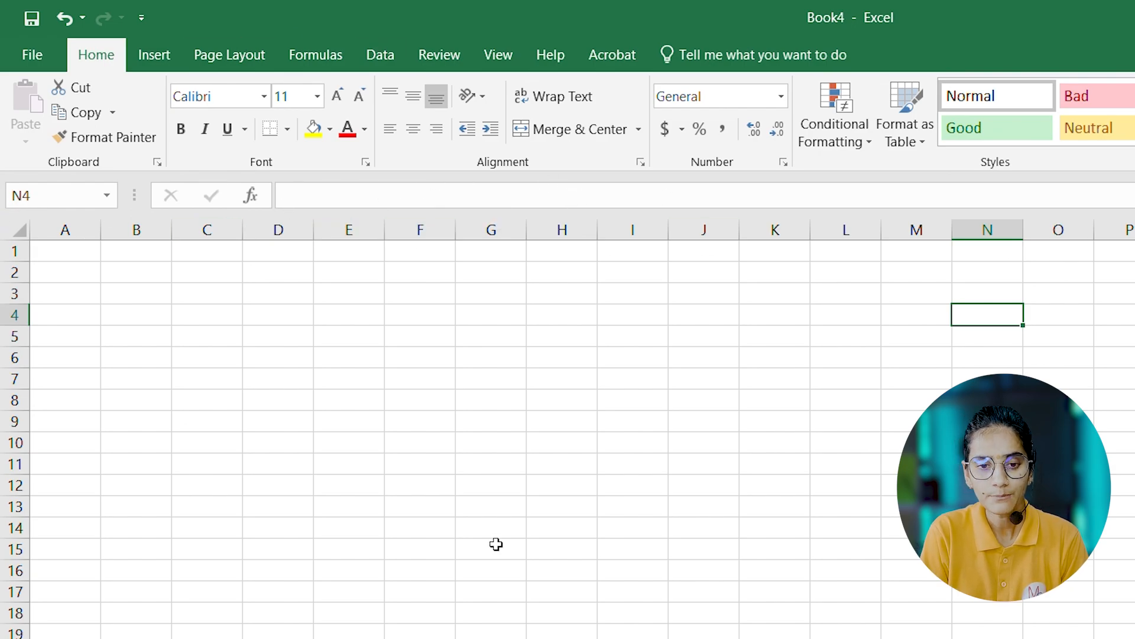
Enter the text SJDHJS in cell H9.
click(556, 427)
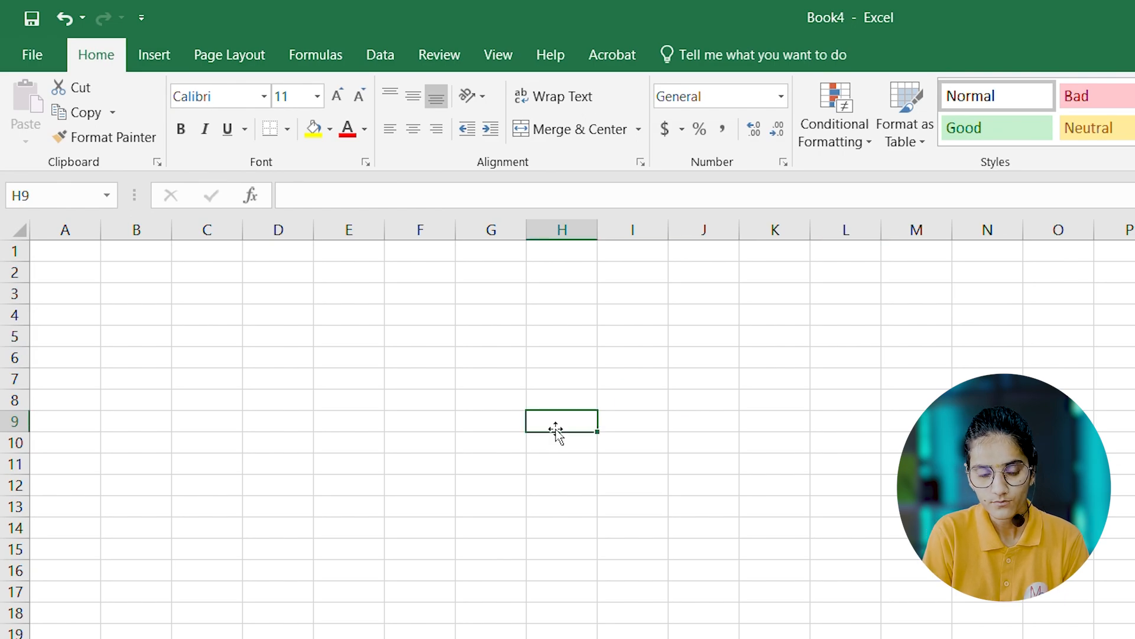
text(SJDHJS)
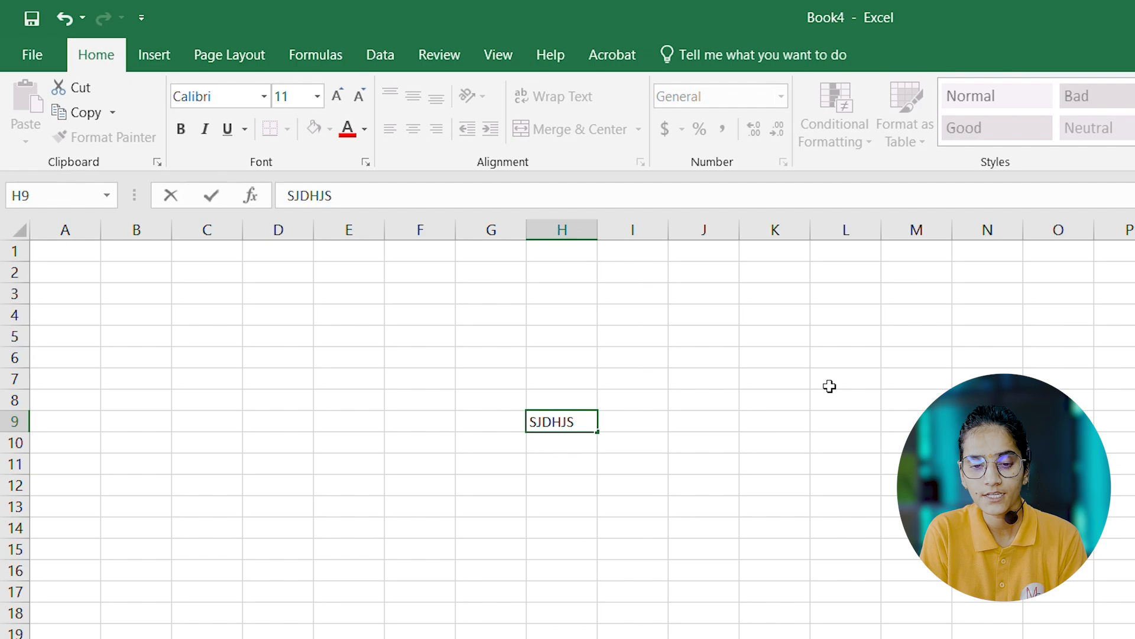
click(752, 454)
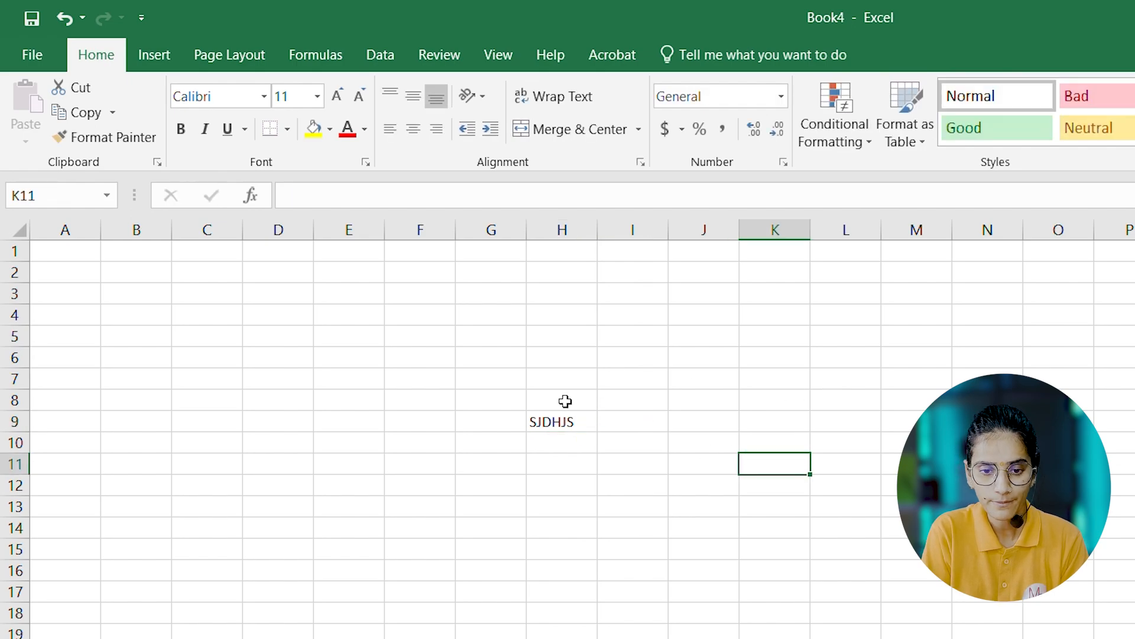
Replace the content of cell H9 with the number 54678.
click(562, 416)
key(F2)
text(54678)
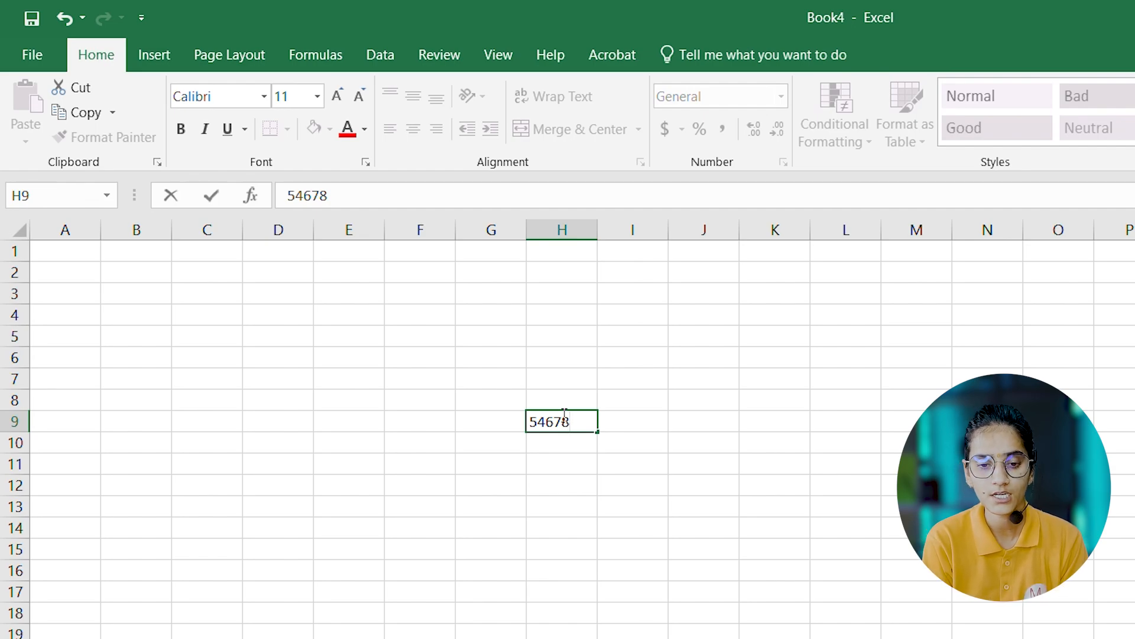
click(875, 418)
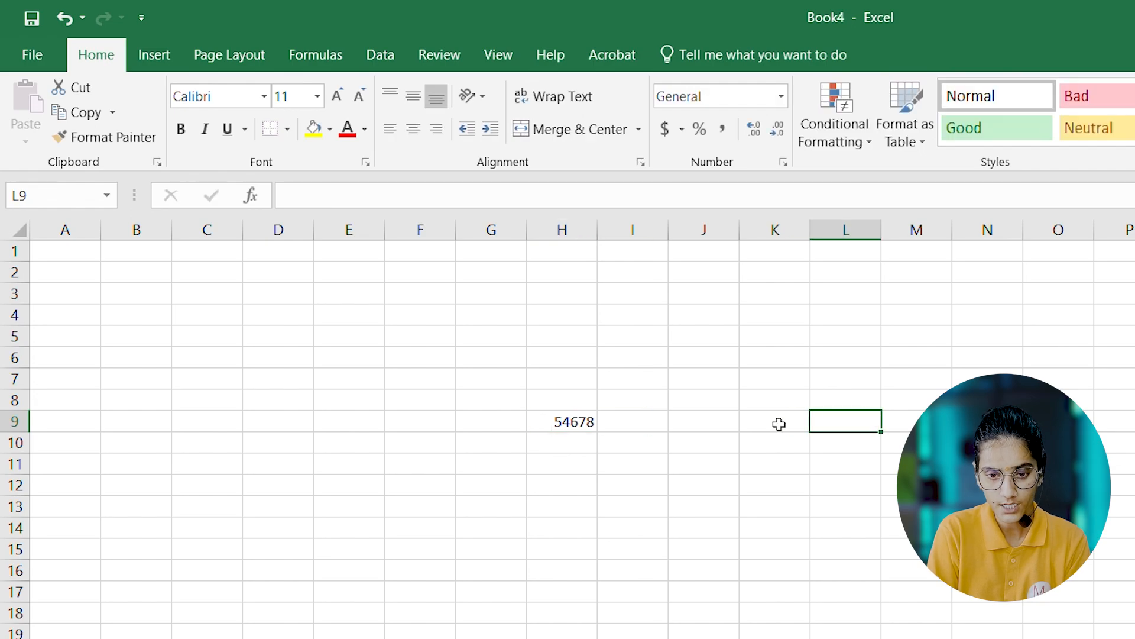
Open the content of cell H9 for editing in the formula bar and leave it without changes.
click(559, 421)
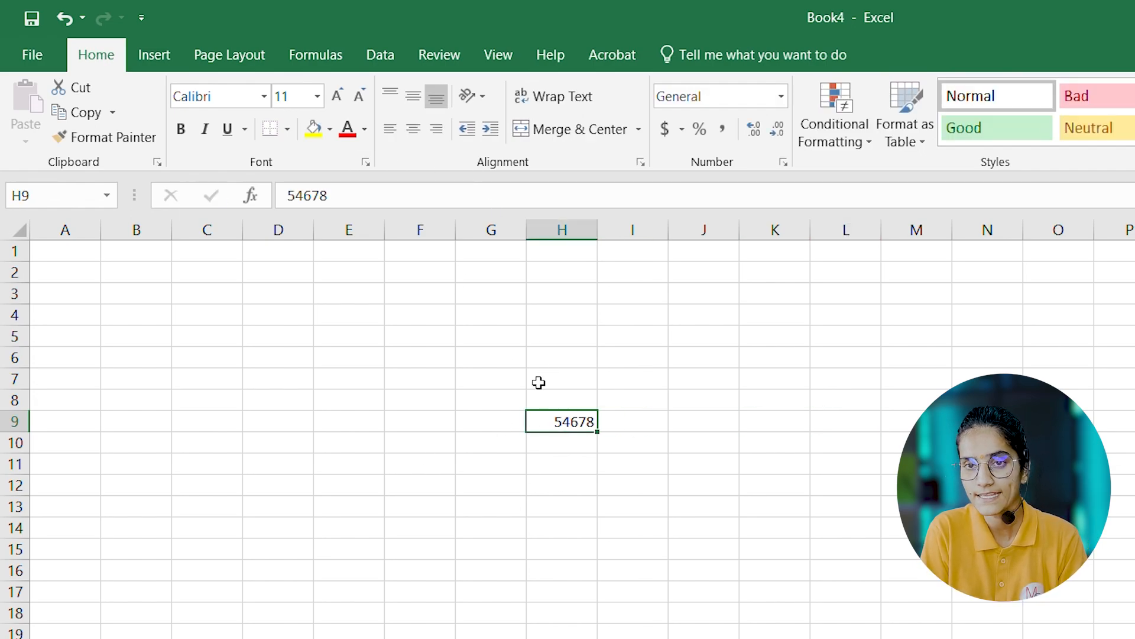
click(351, 196)
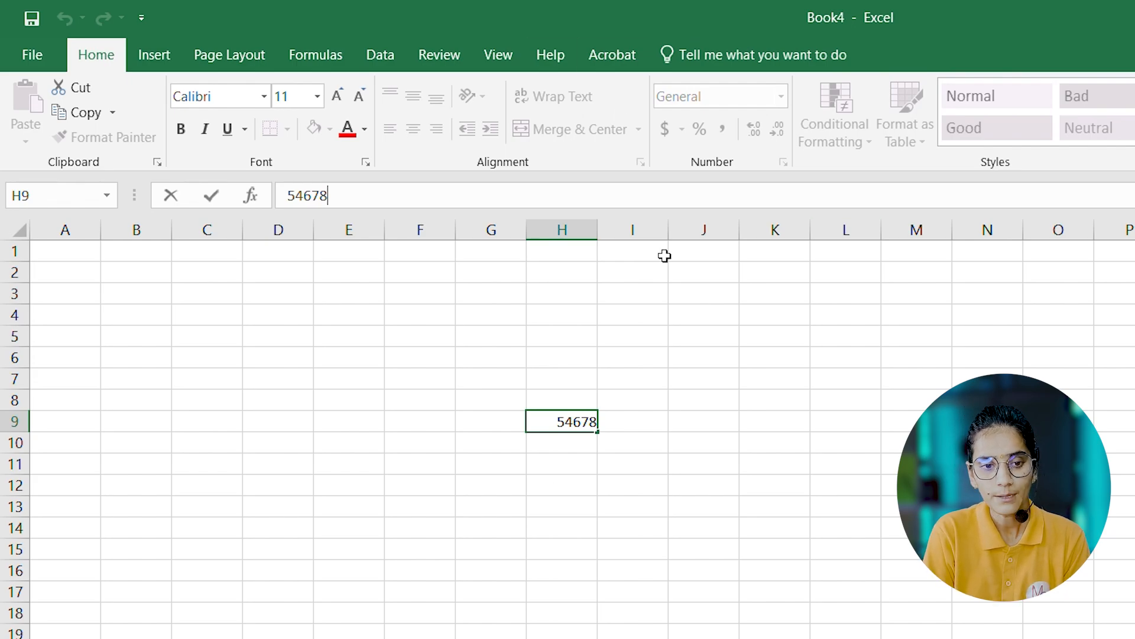
key(Escape)
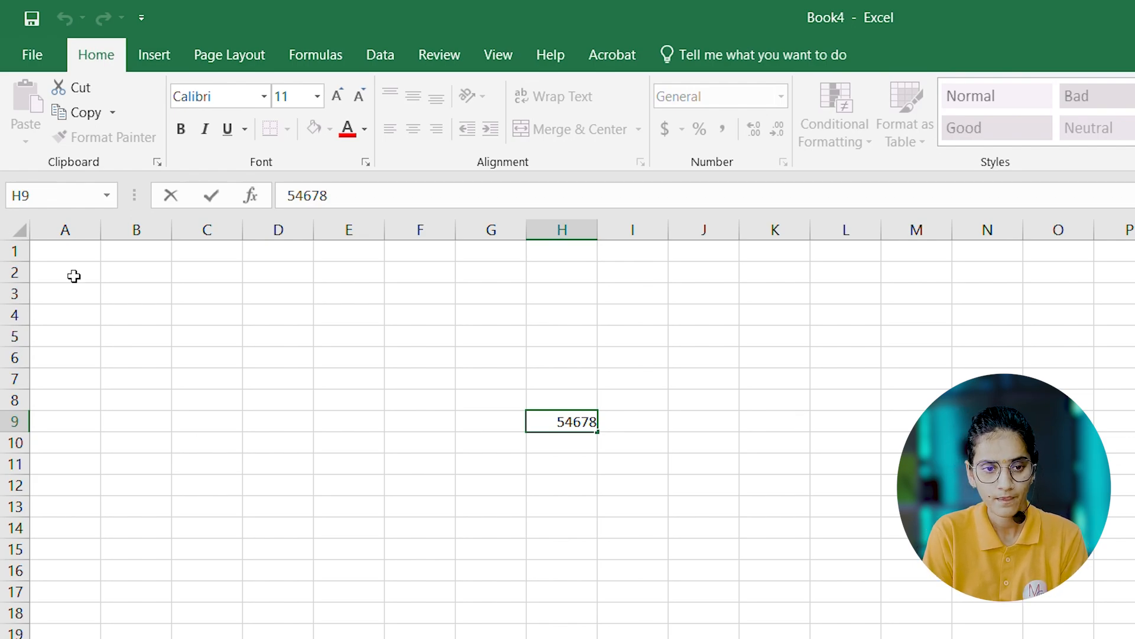
Open the recent workbook mcit from the Desktop.
click(28, 54)
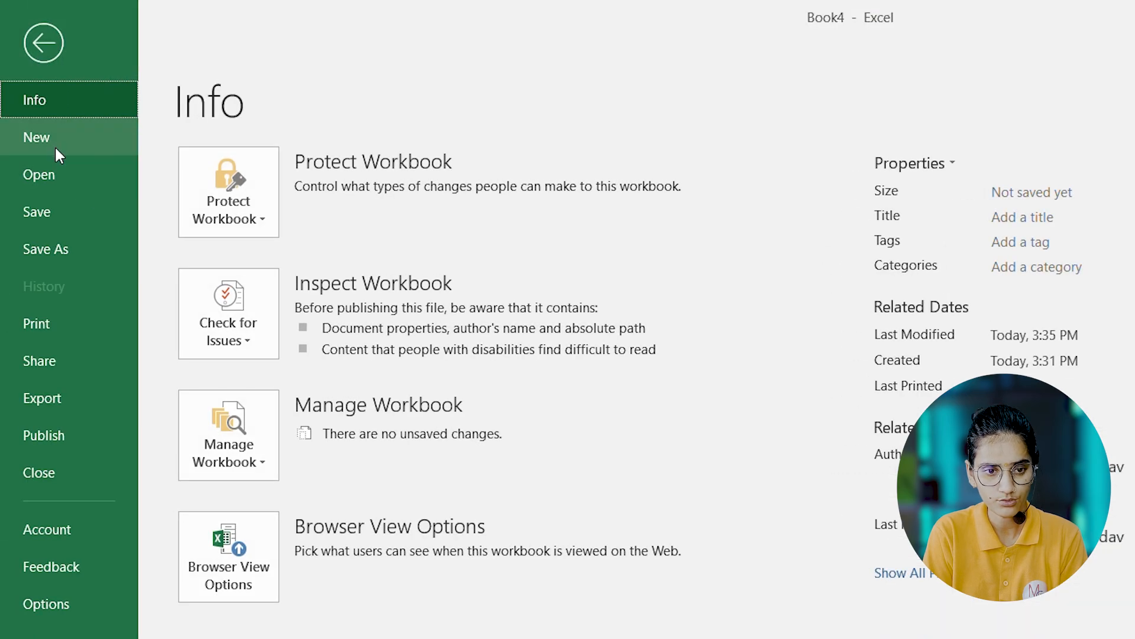
click(55, 179)
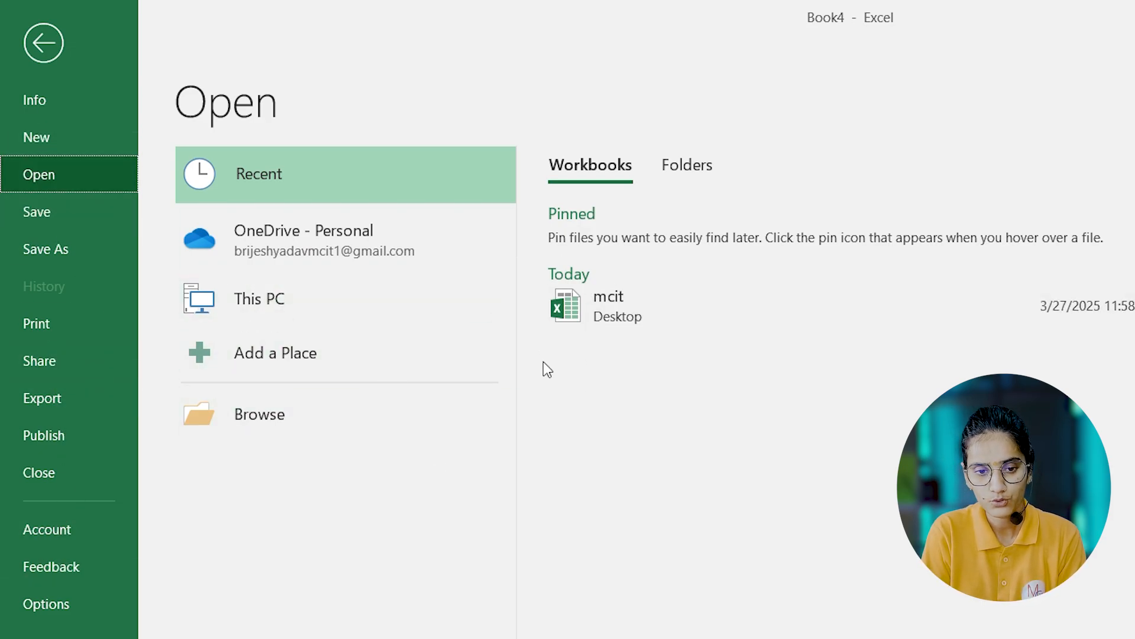
click(661, 320)
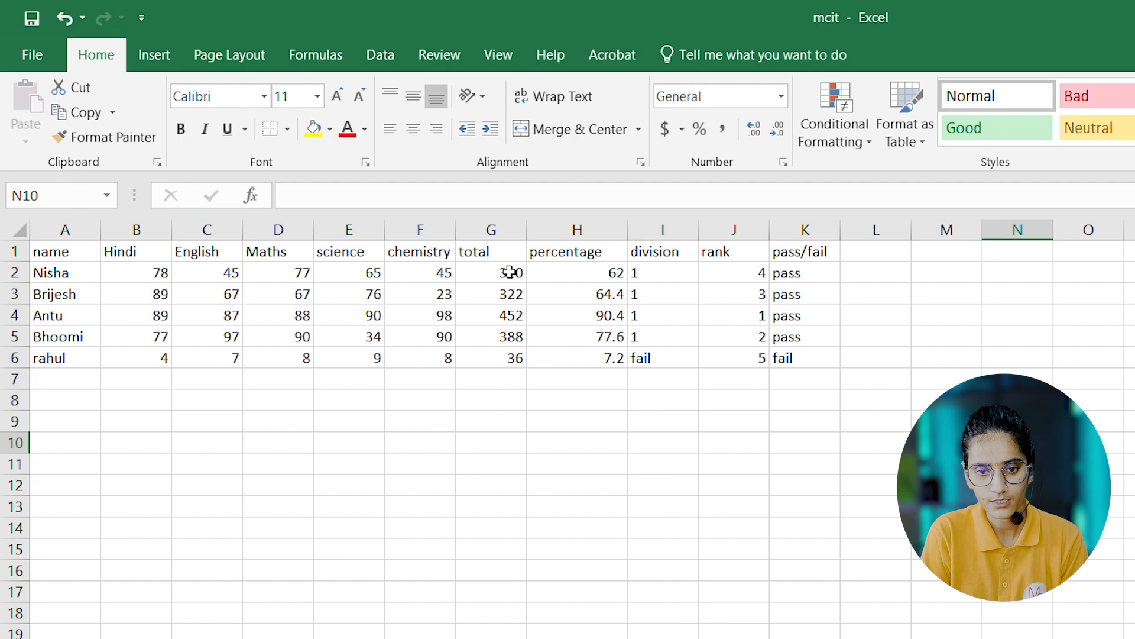
Clear the contents of the range G2:K9, below the total to pass/fail headings.
drag(509, 271, 783, 420)
key(Delete)
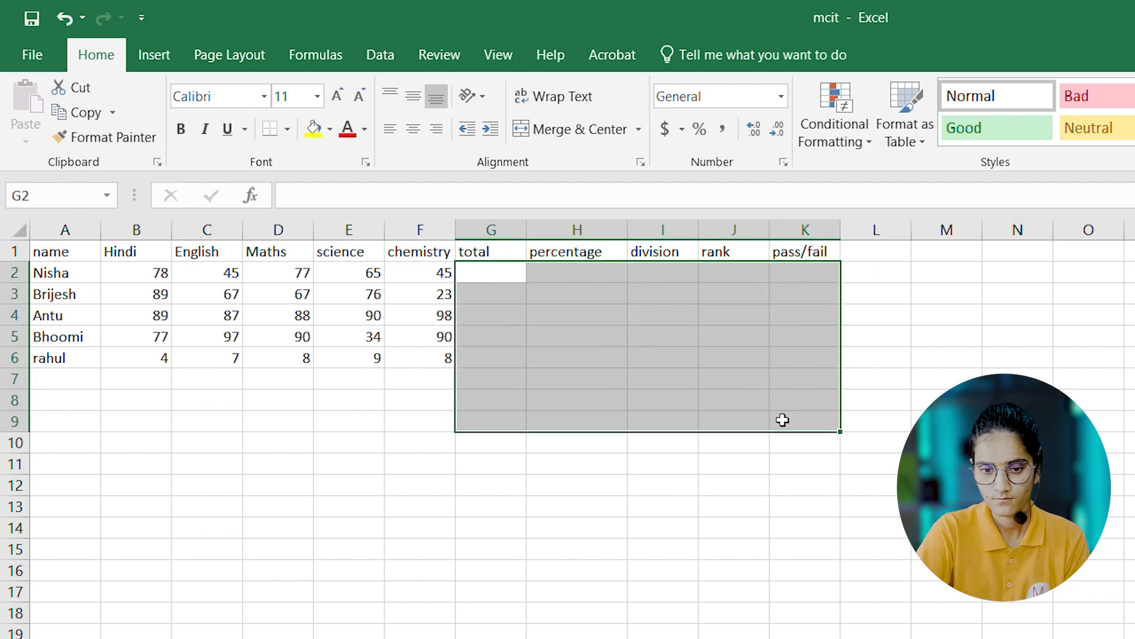
click(283, 549)
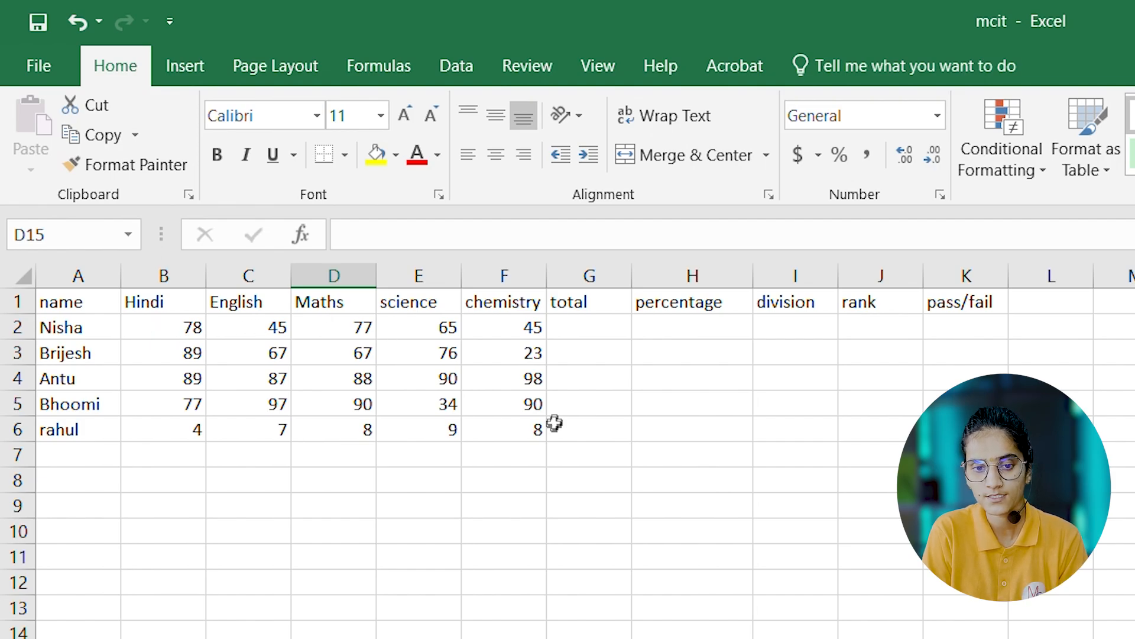
Enter the addition formula =B2+C2+D2 in cell G2 of the total column.
click(590, 324)
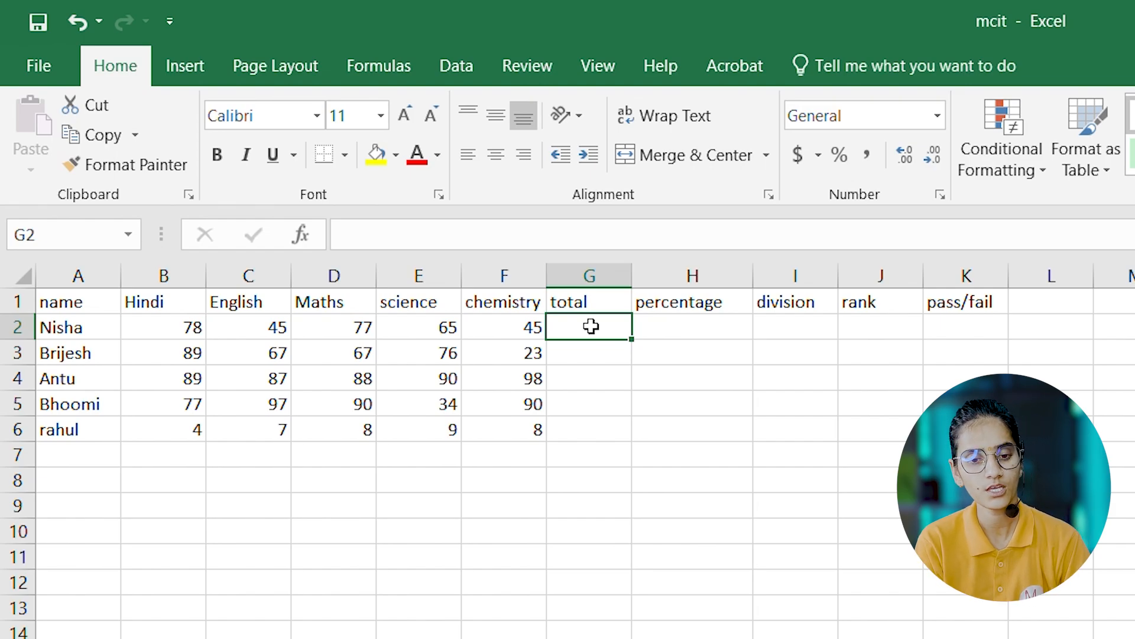
double_click(591, 325)
text(=)
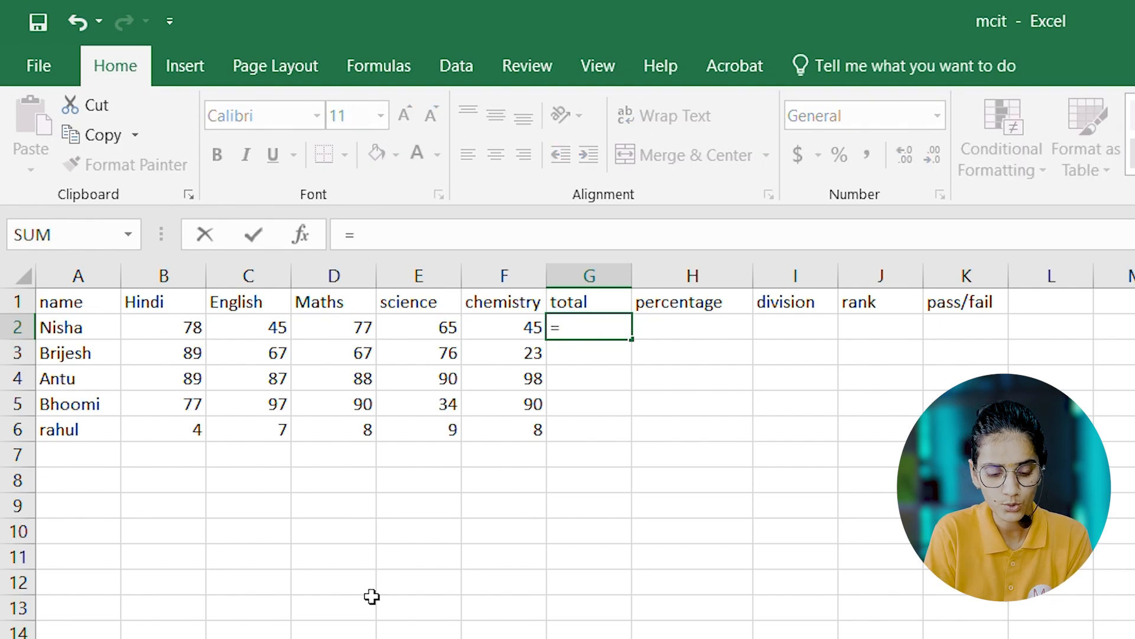
text(B2)
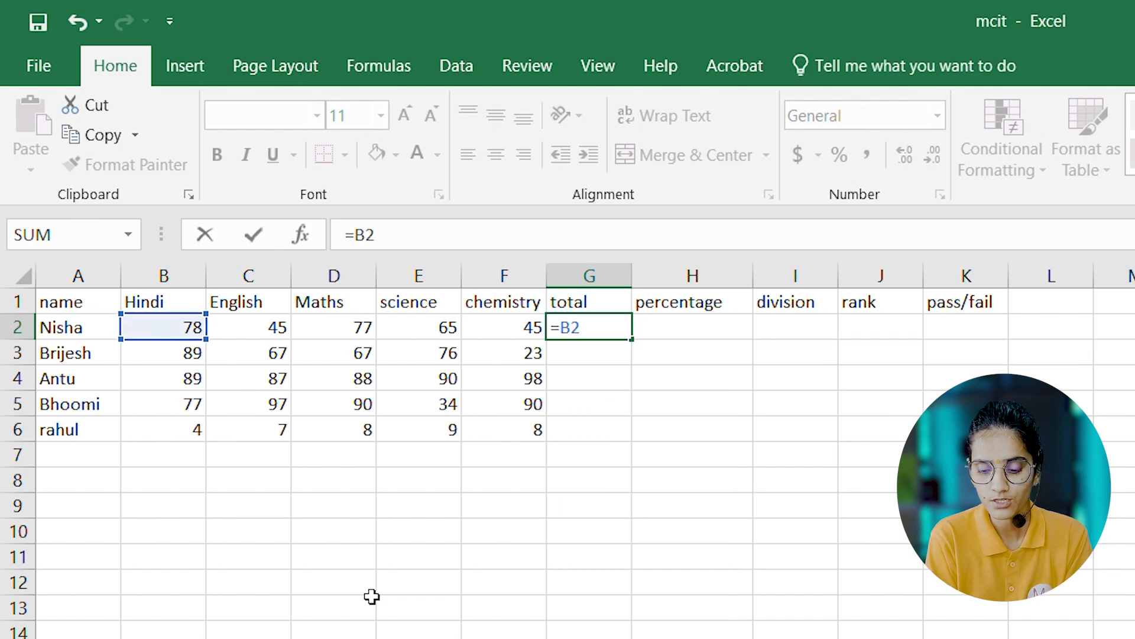
text(+)
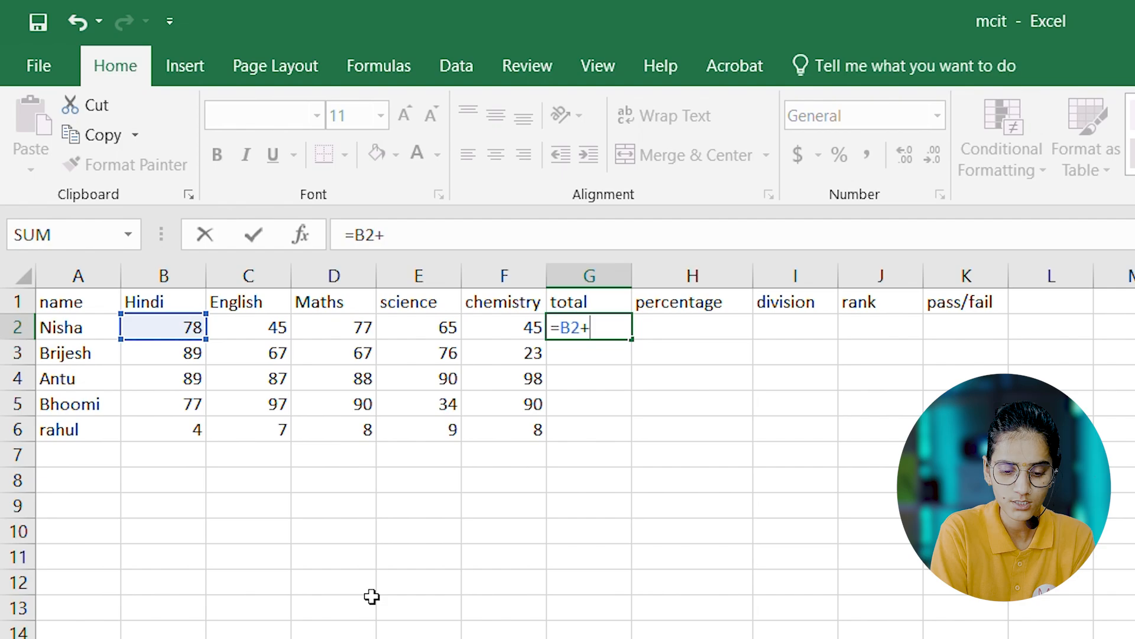
text(C2)
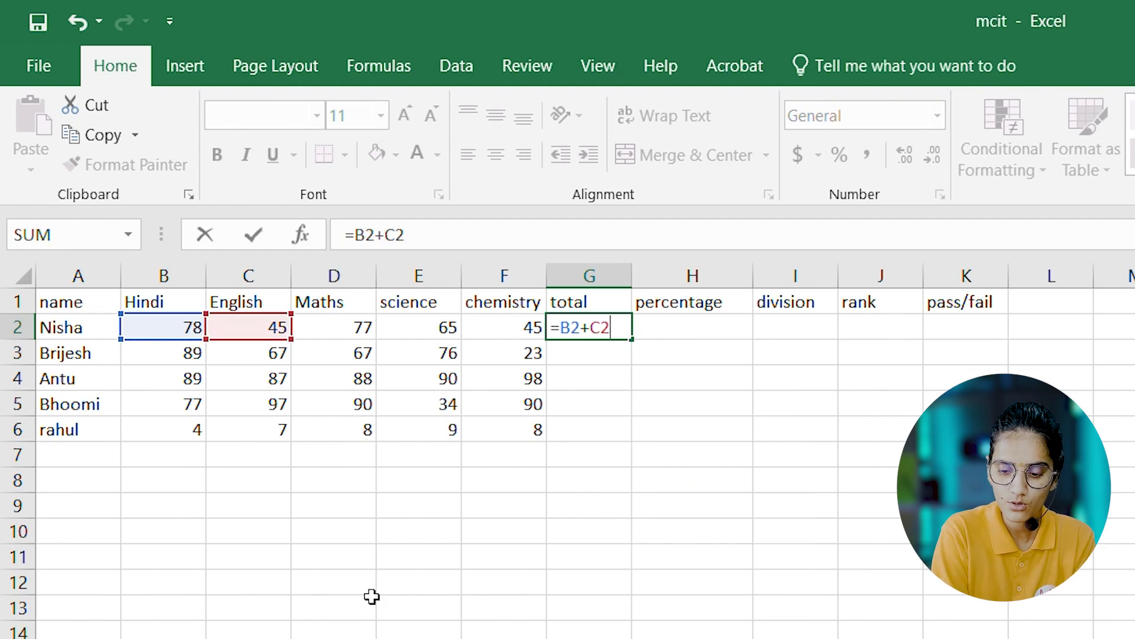
text(+)
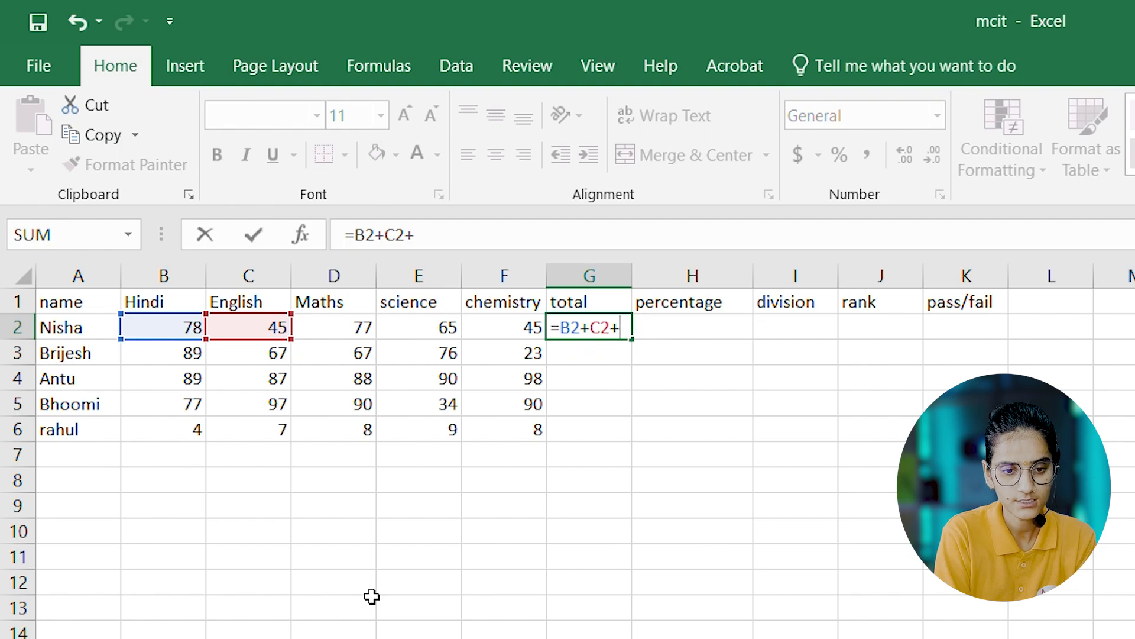
text(D)
text(2)
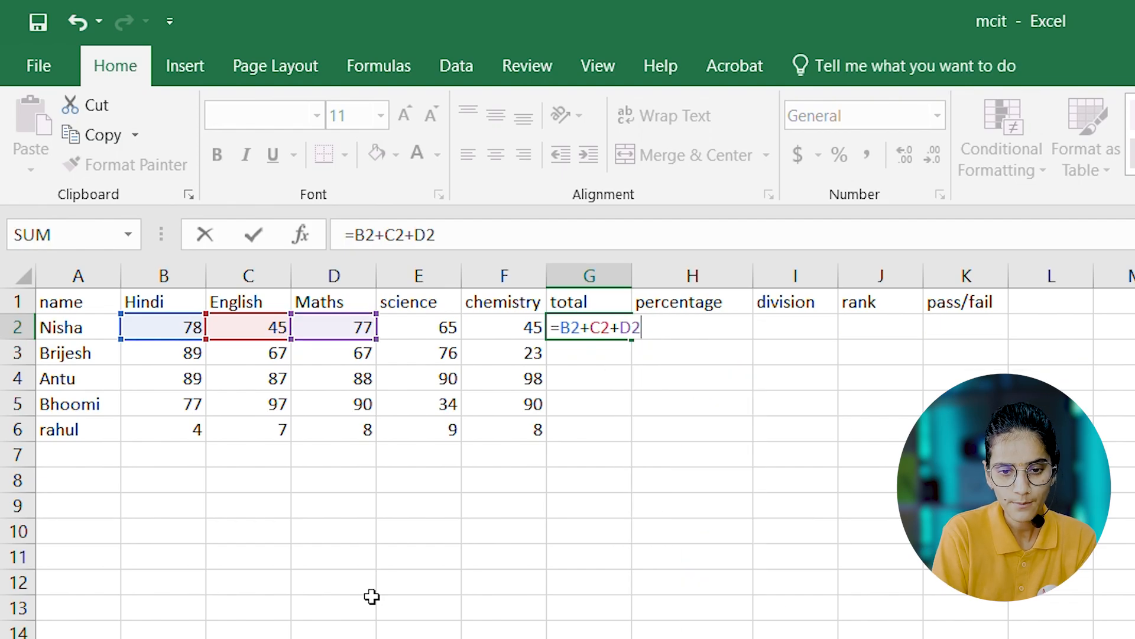
key(Return)
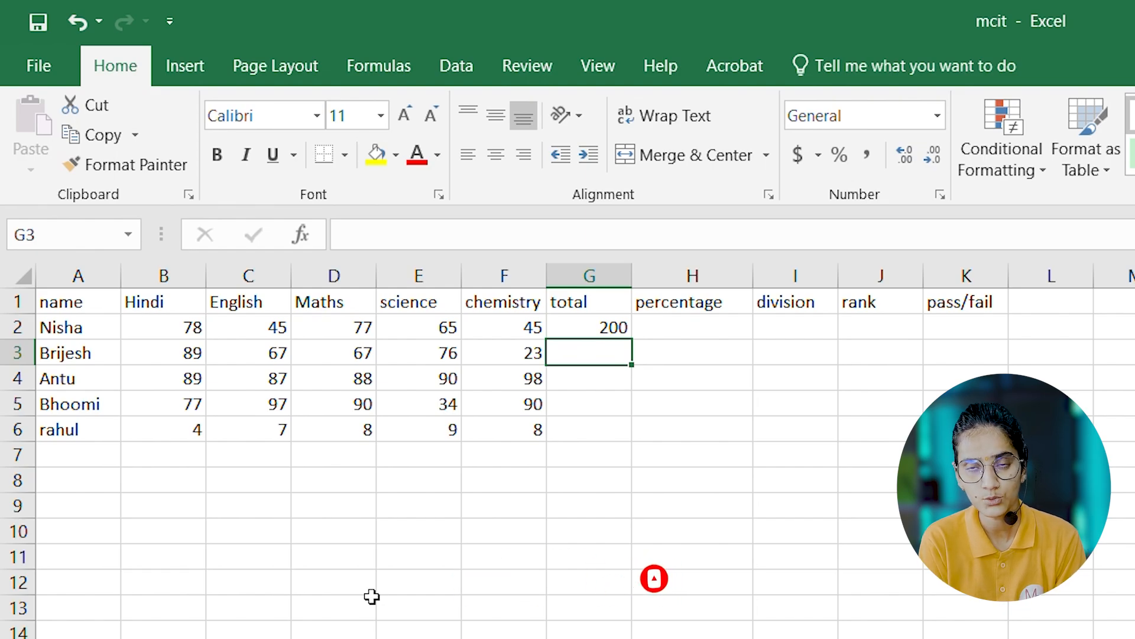
Delete the addition formula from cell G2.
click(609, 327)
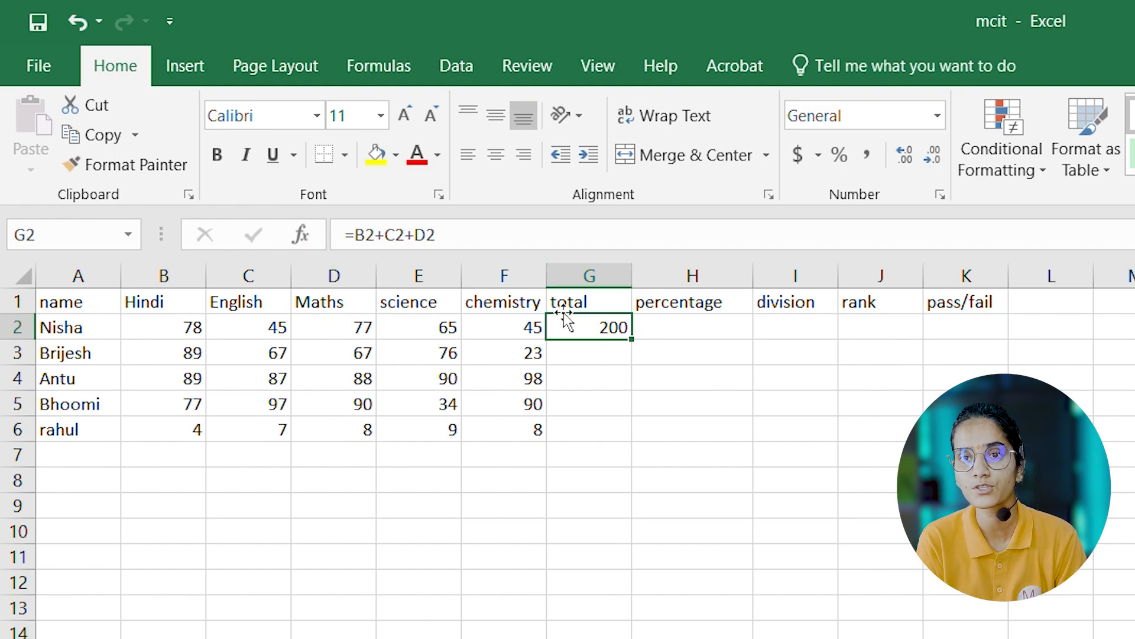
key(BackSpace)
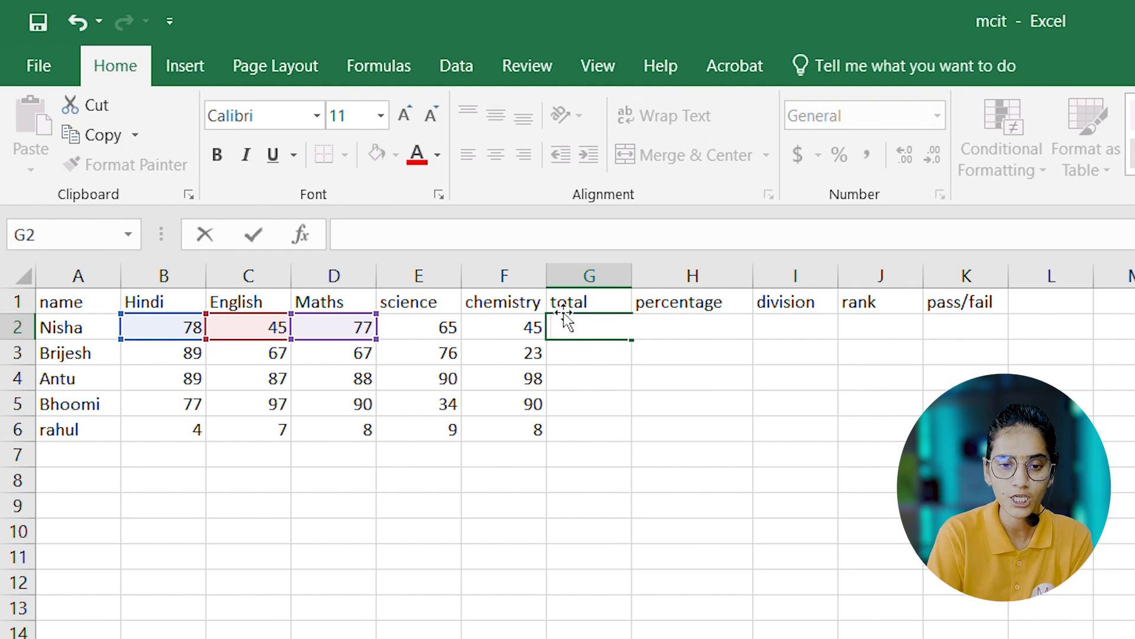
click(863, 460)
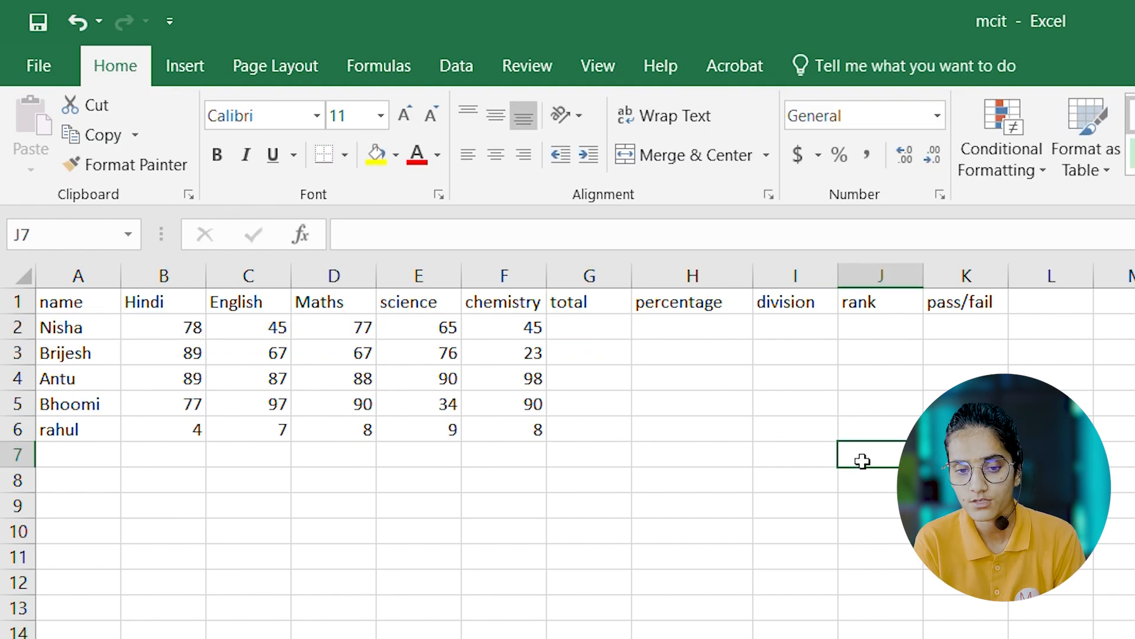
Total the first student's marks in cell G2 with the formula =SUM(B2:F2).
click(596, 325)
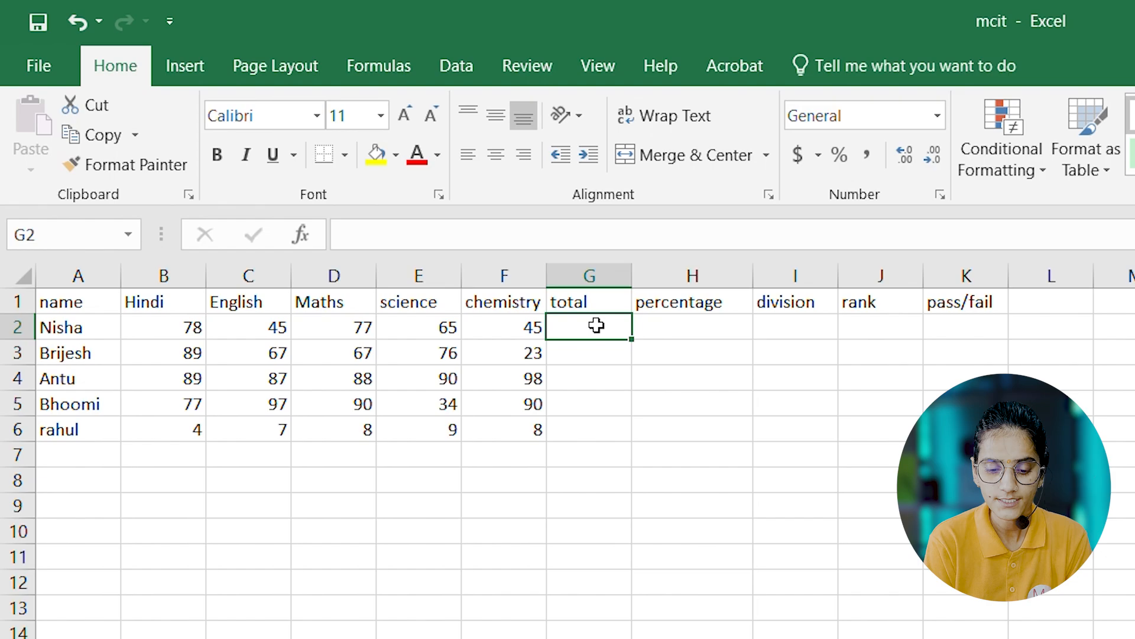
double_click(597, 325)
text(=)
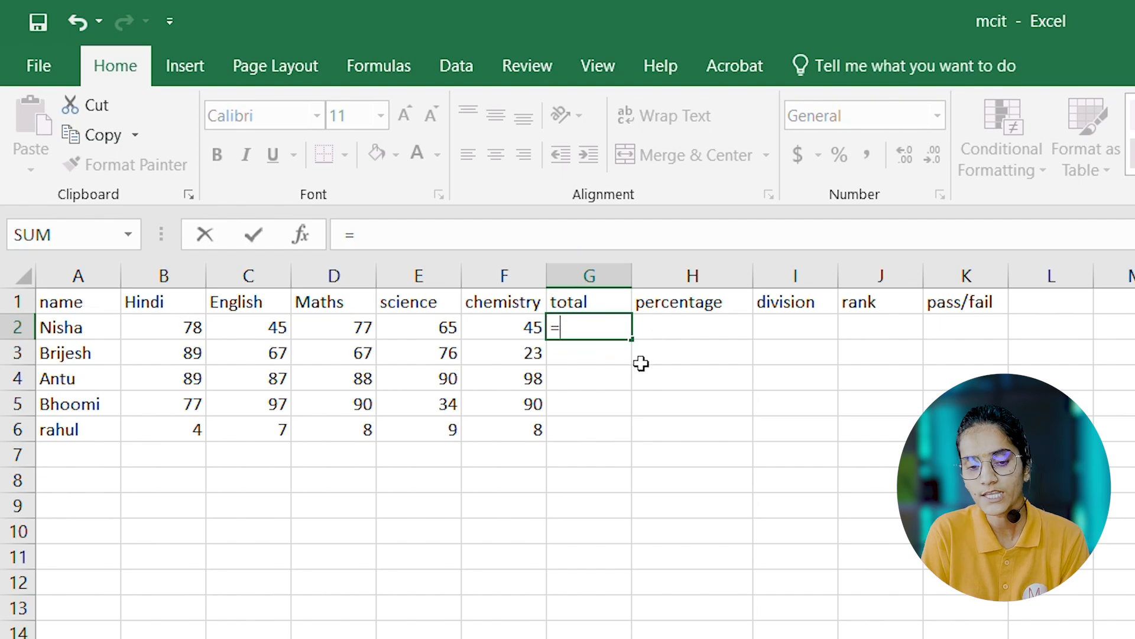
text(SUM)
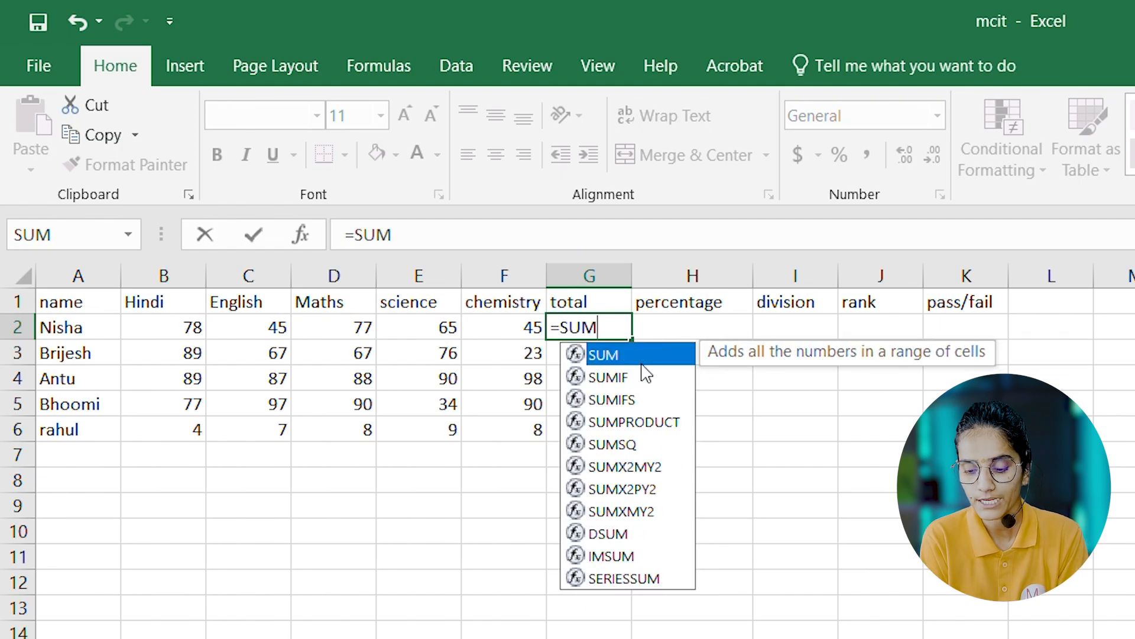
text(()
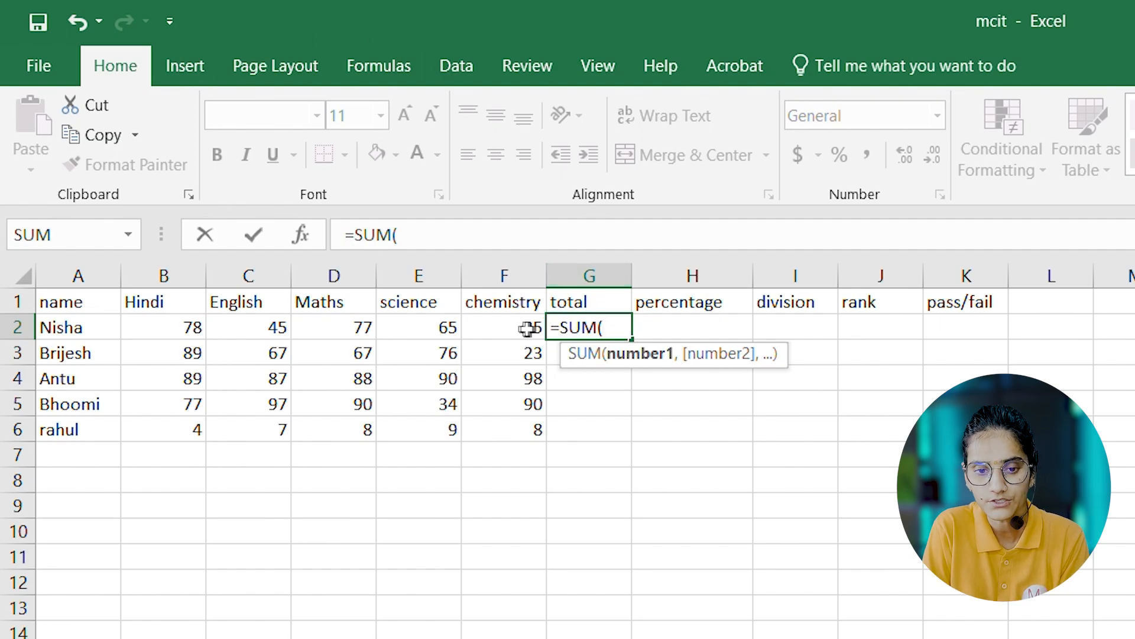
click(190, 335)
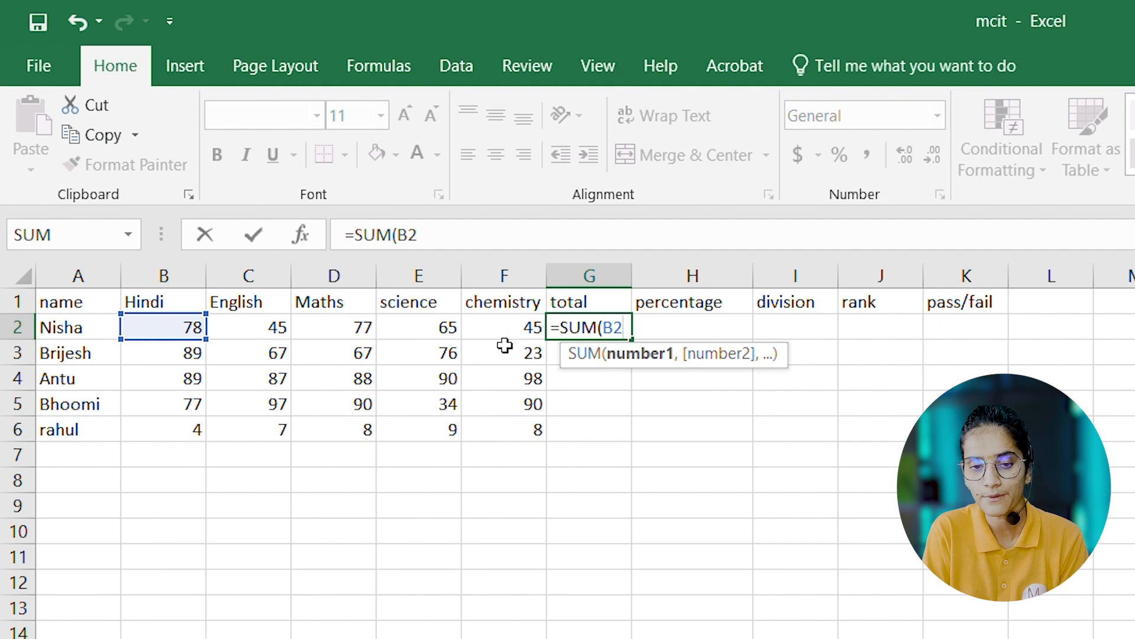
text(:)
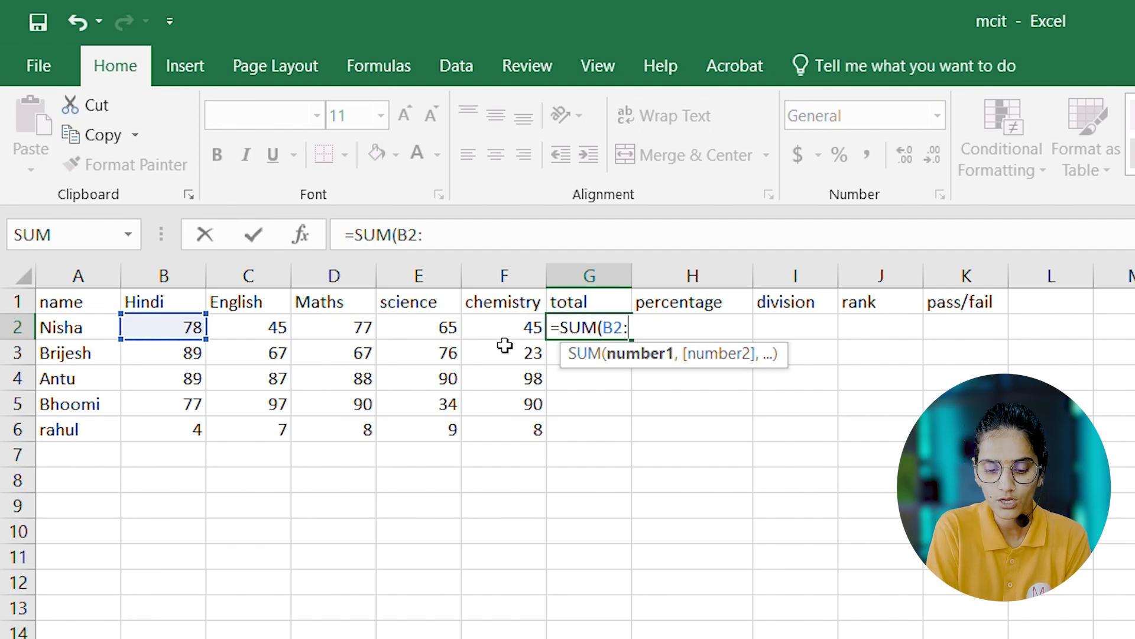
text(F2)
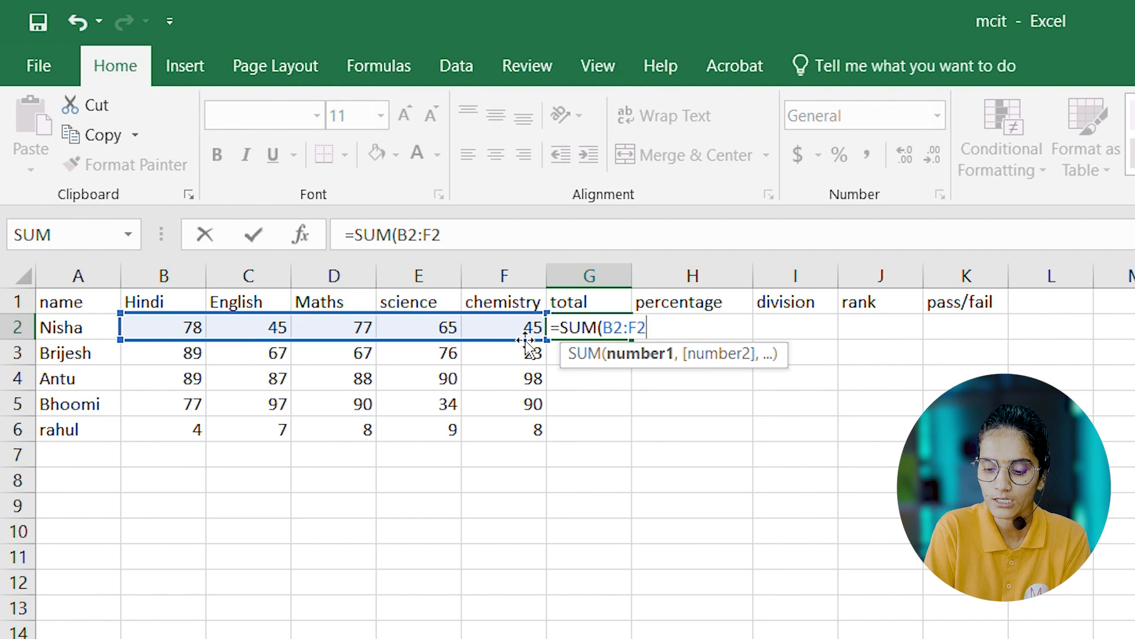
text())
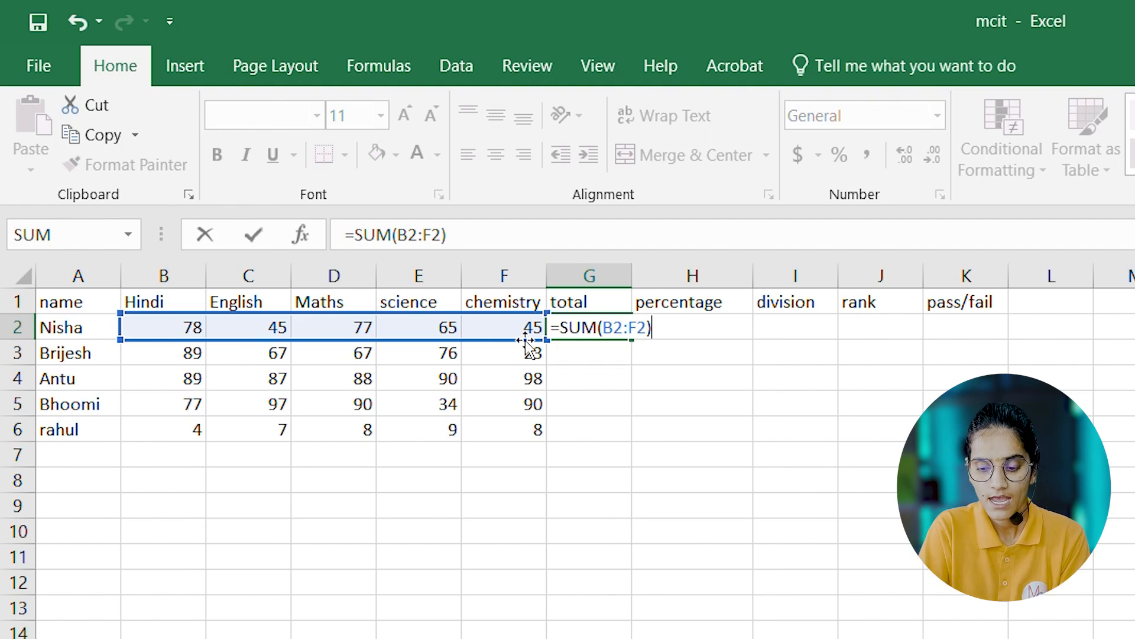
key(Return)
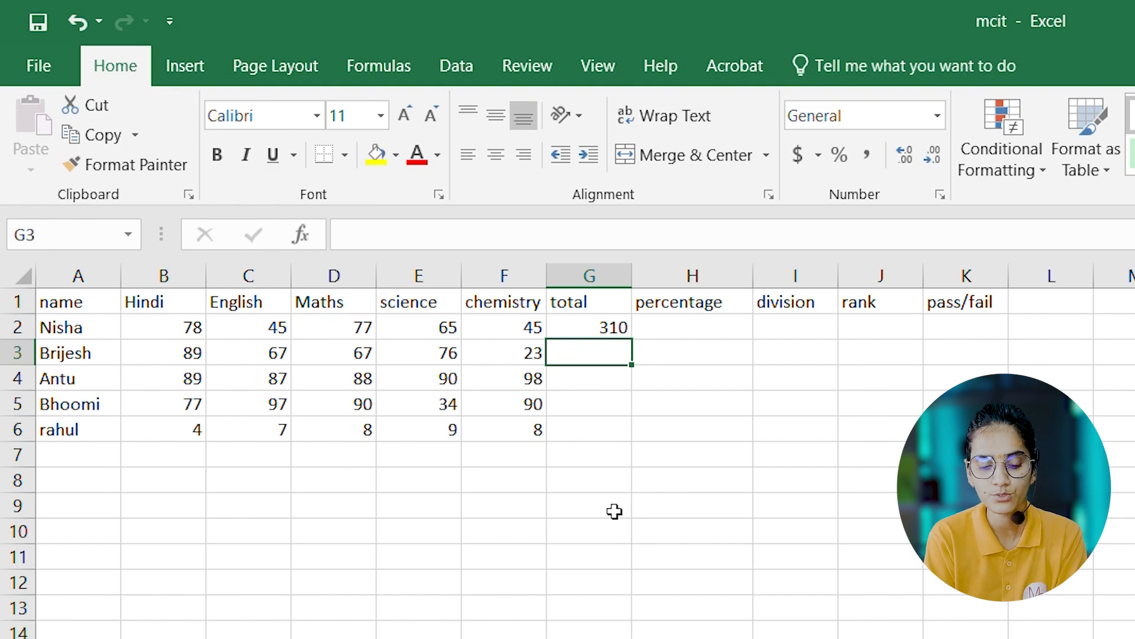
Enter SUM(B3:F3) in cell G3 without a leading equals sign.
text(SUM)
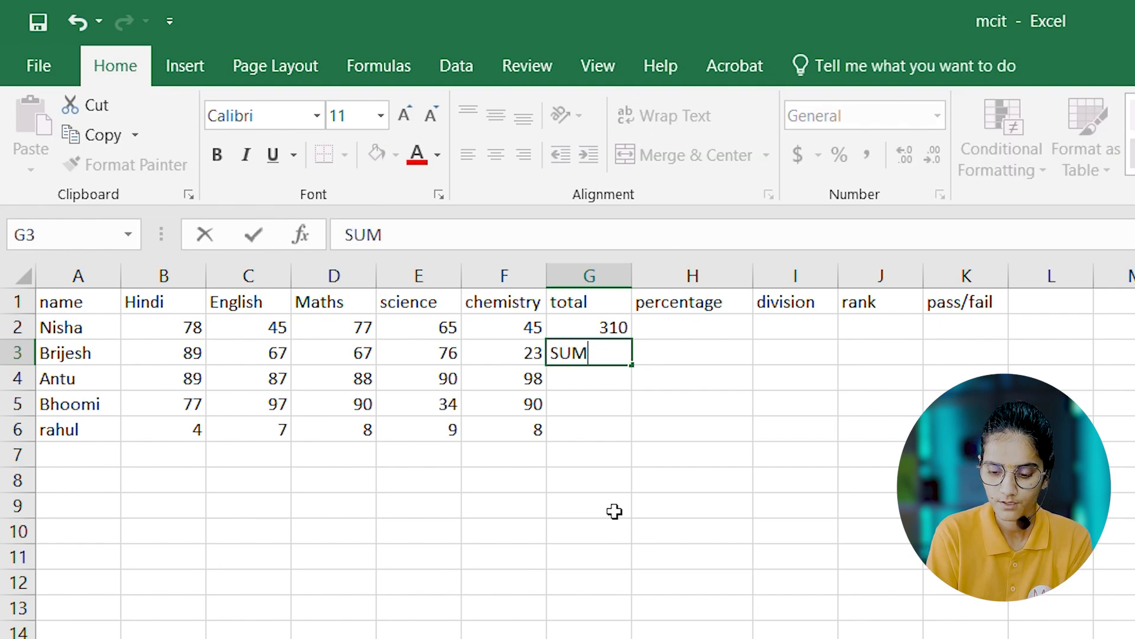
text(()
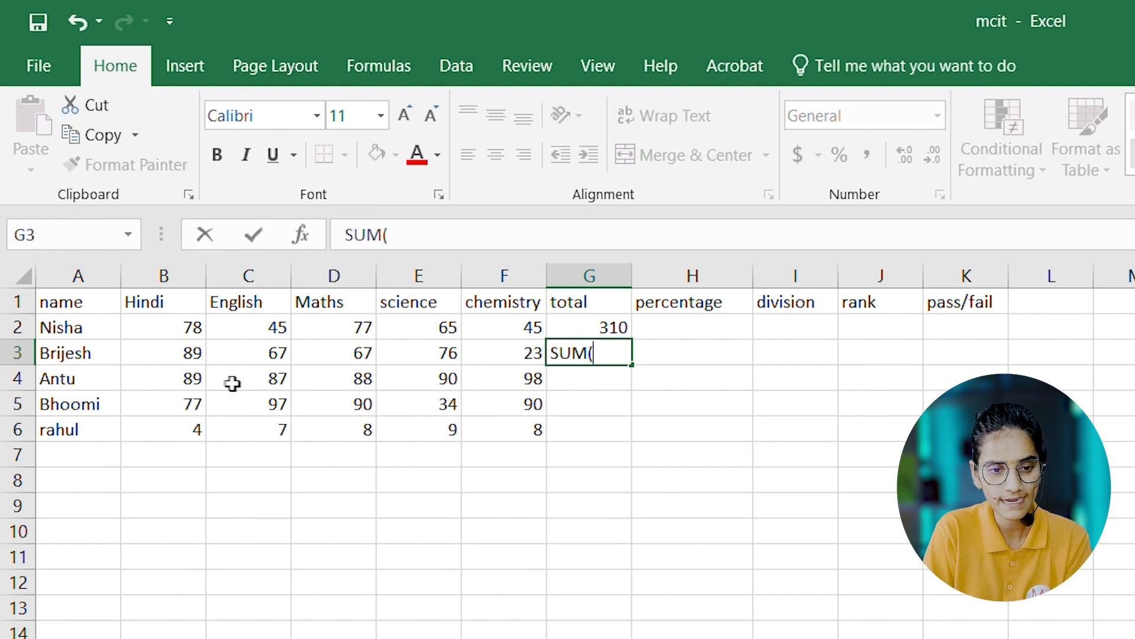
text(B)
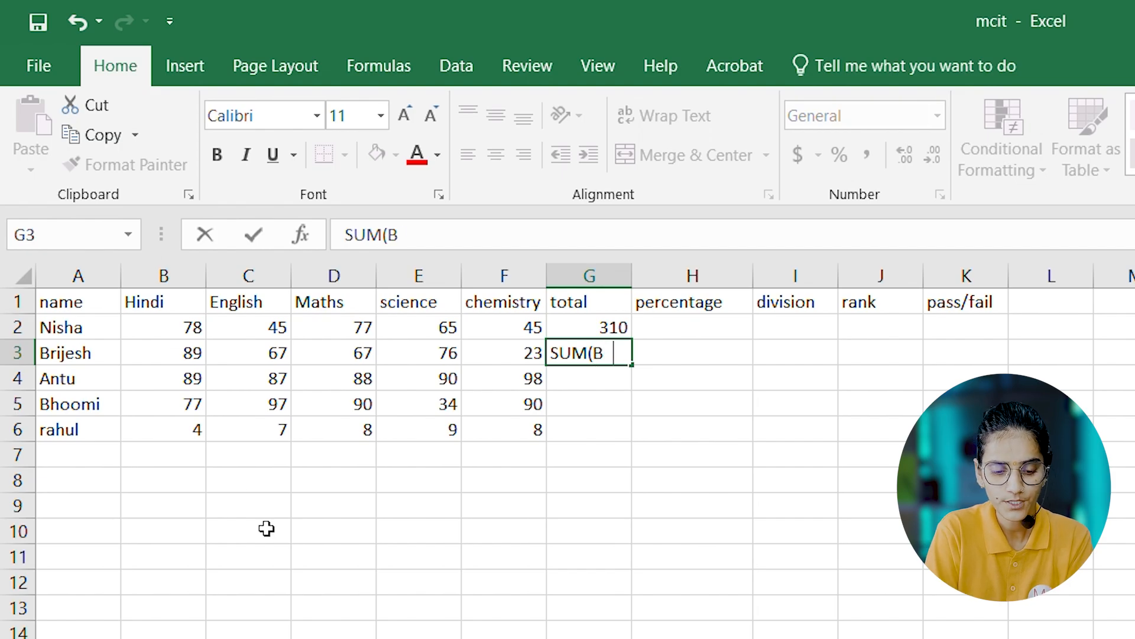
text(3)
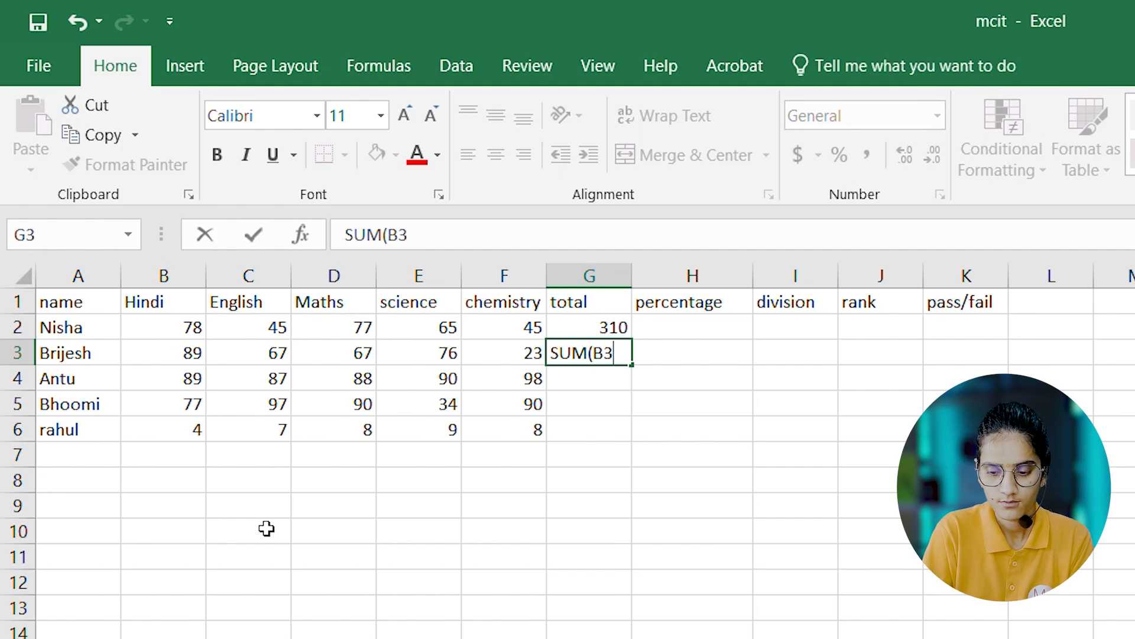
text(:)
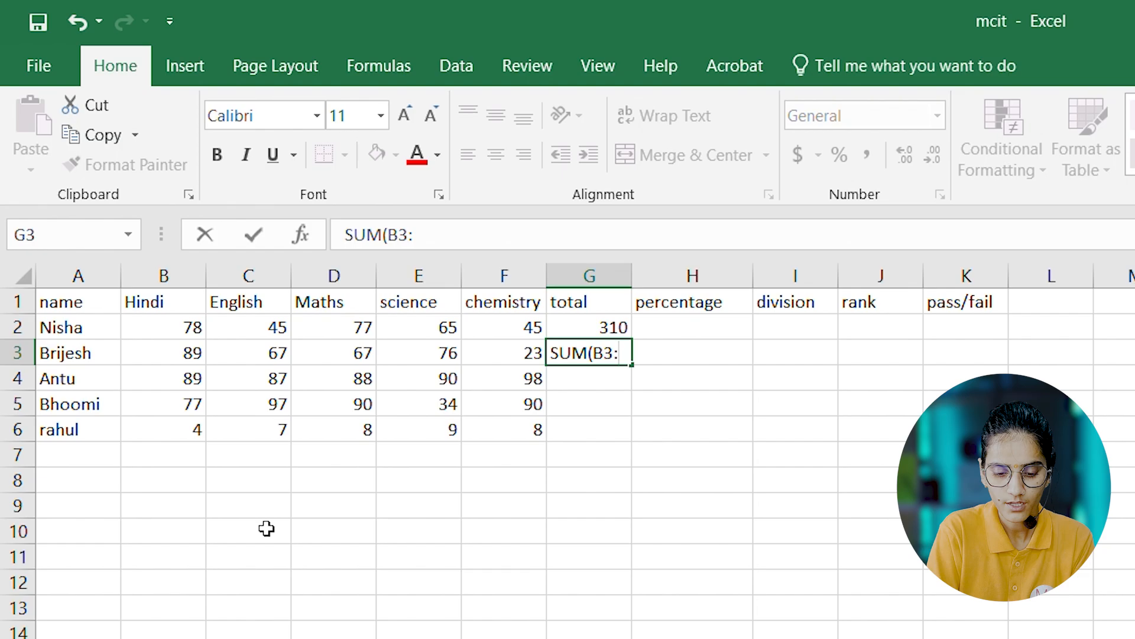
text(F3)
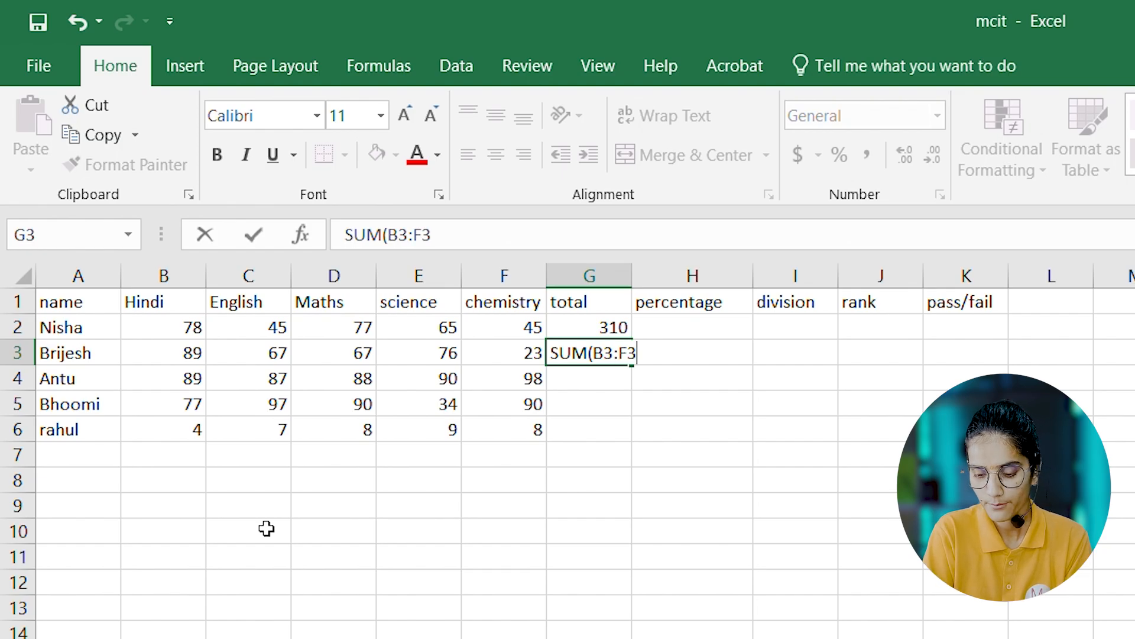
text())
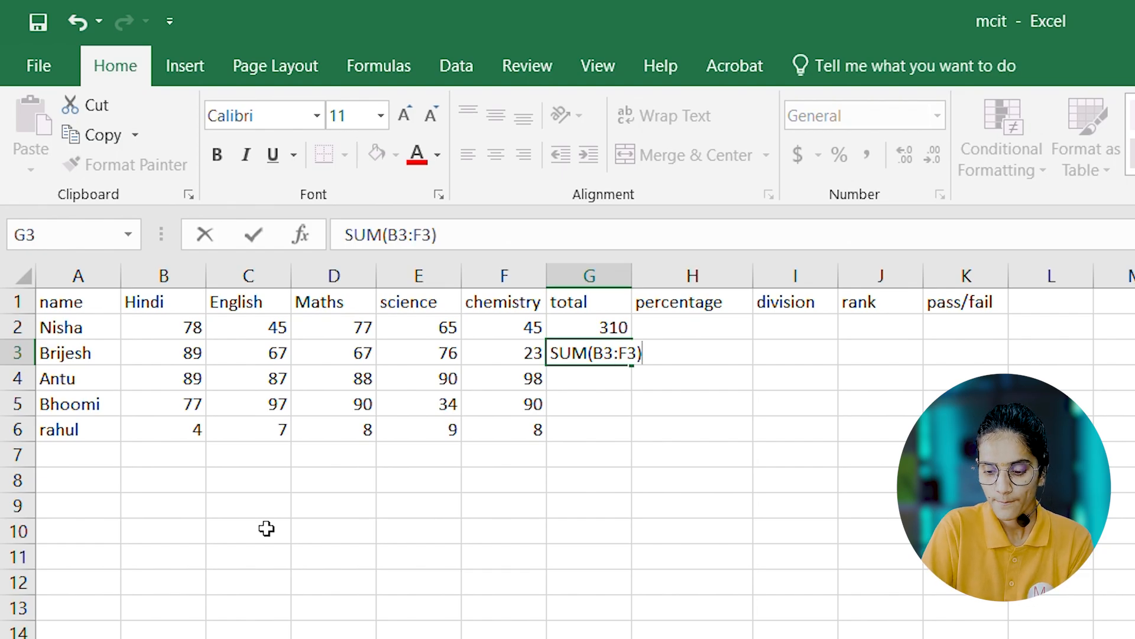
key(Return)
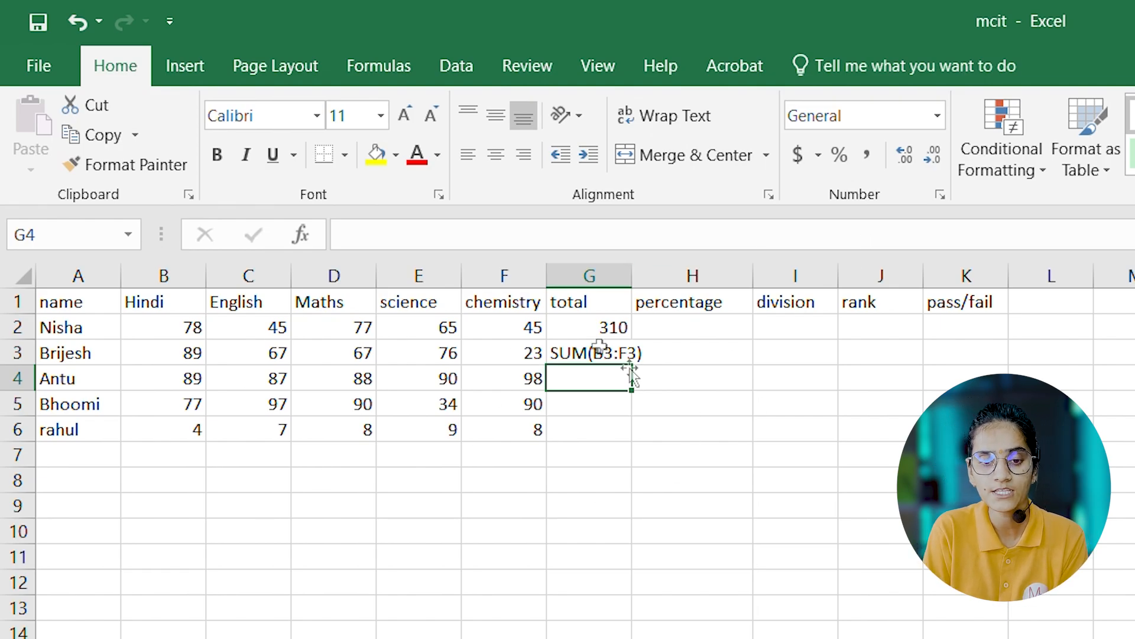
Correct the formula in cell G3 to =SUM(B3:F3) and fill it down through cell G6.
click(568, 355)
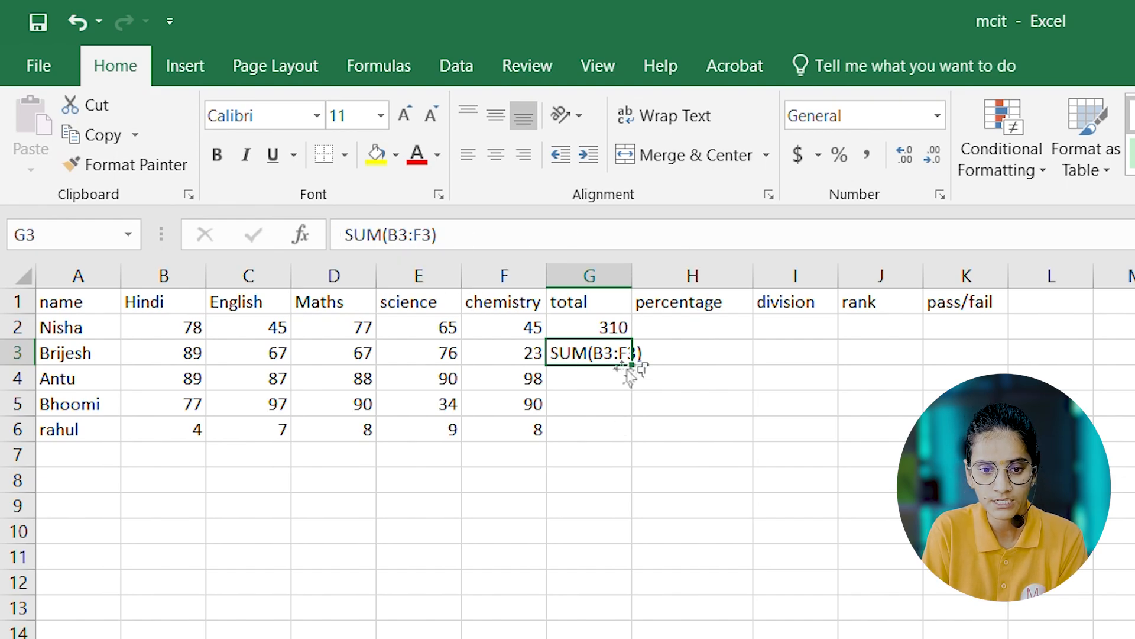
click(348, 240)
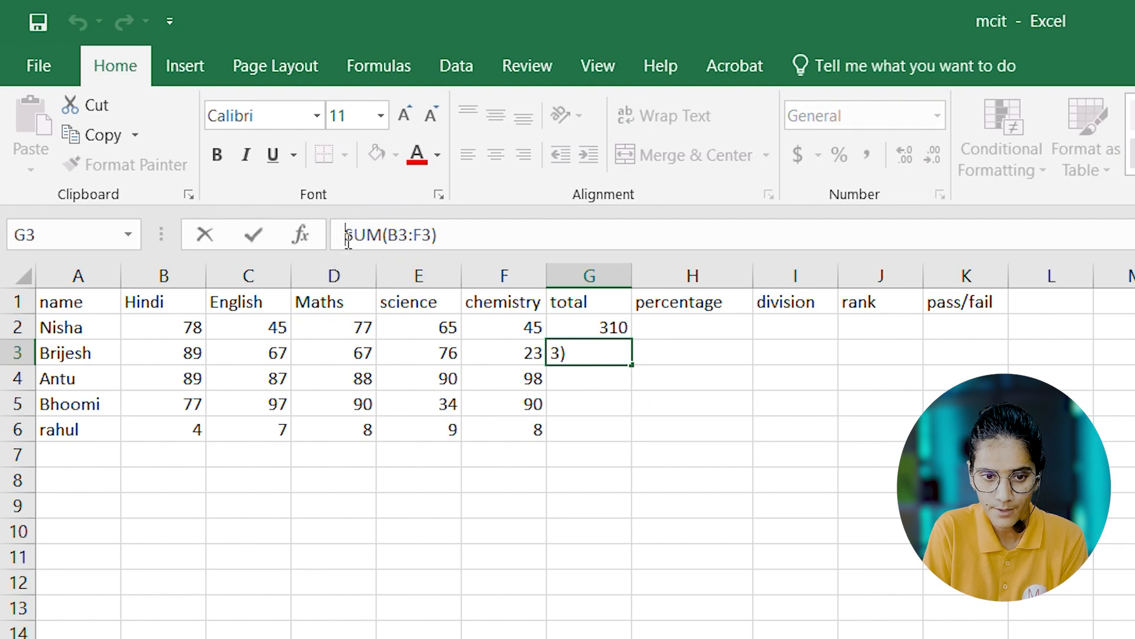
text(=)
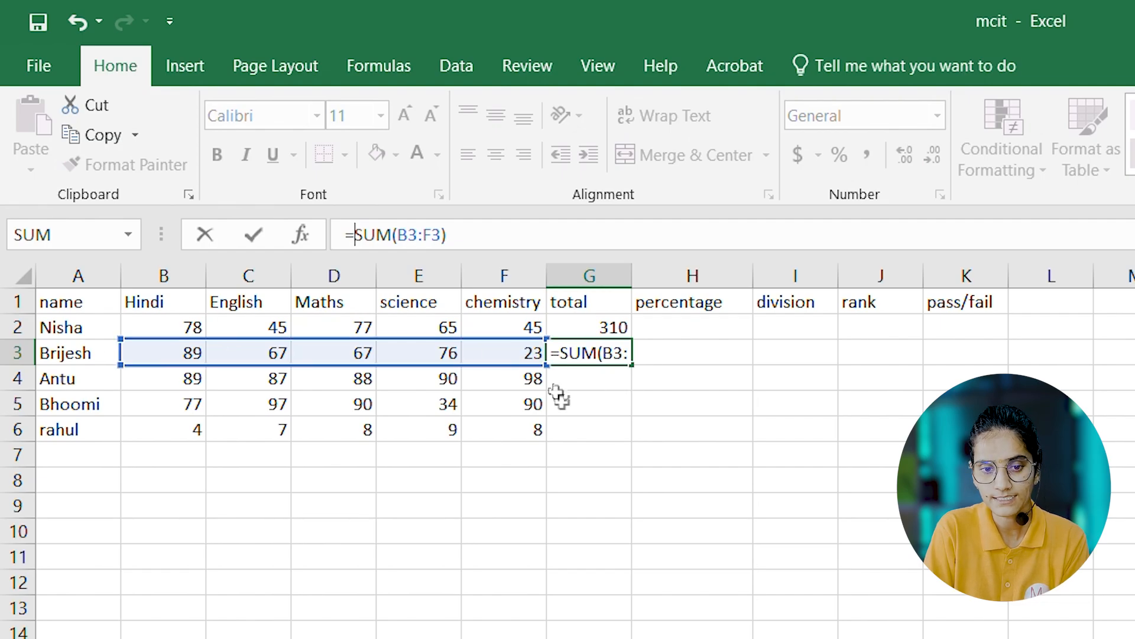
key(Return)
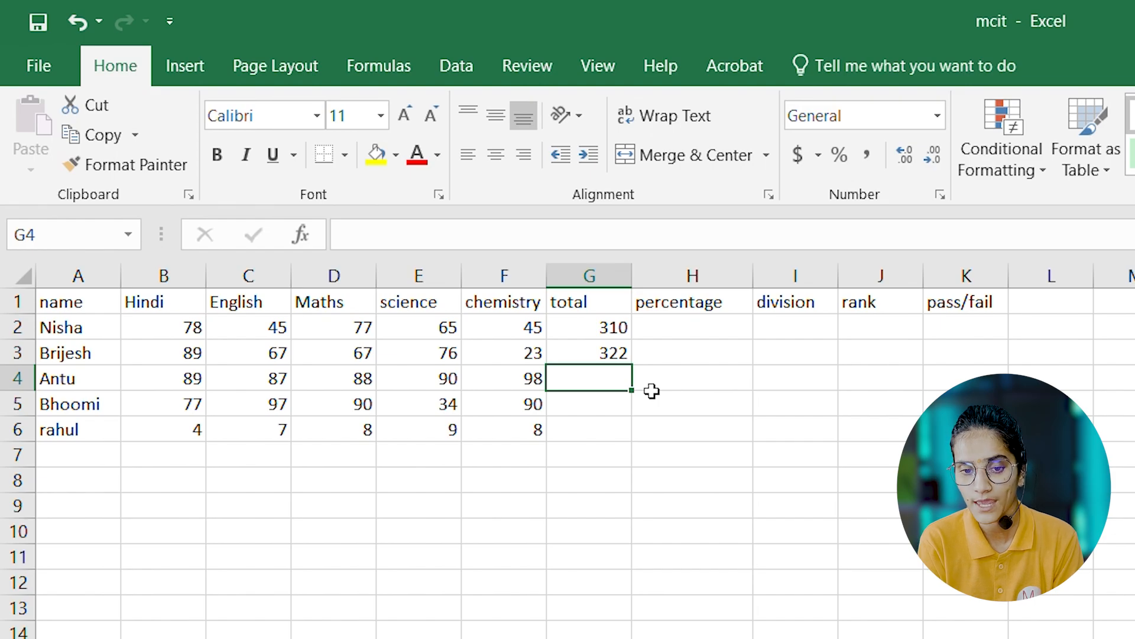
click(592, 352)
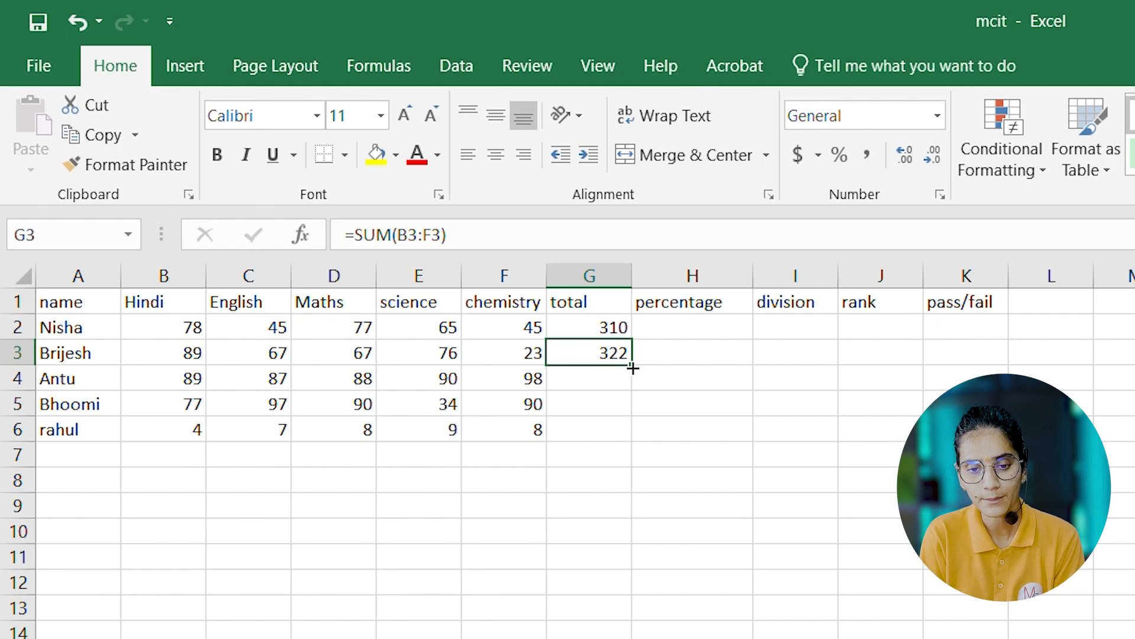
drag(632, 368, 633, 441)
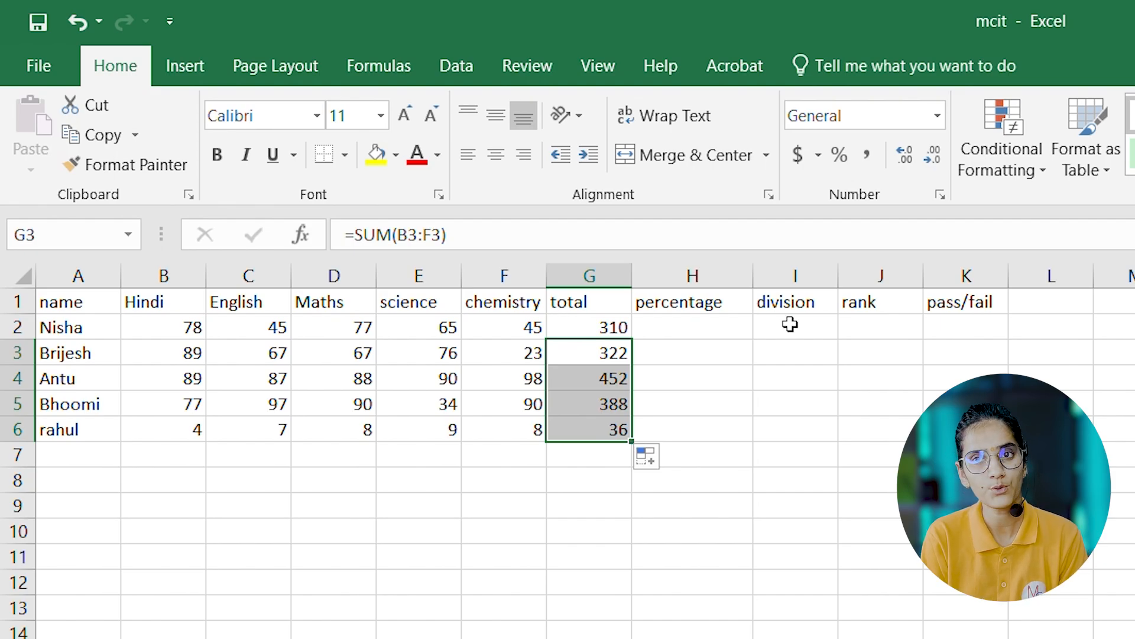
Calculate the first student's percentage in cell H2 with =G2*100/500 and fill the formula down through H6.
click(692, 328)
double_click(693, 329)
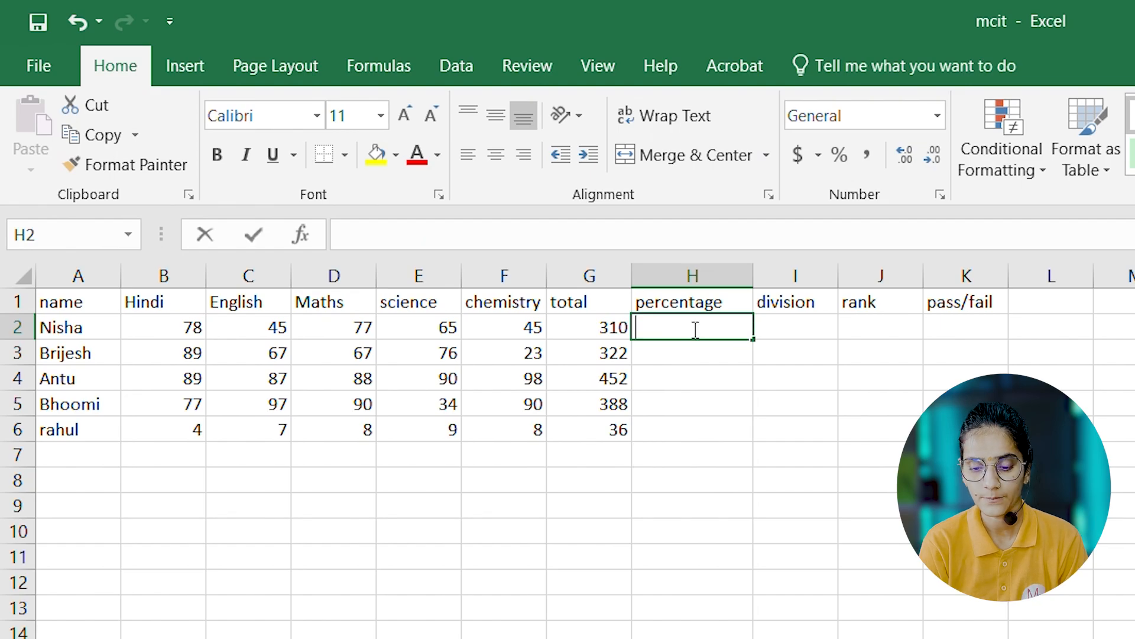
text(=)
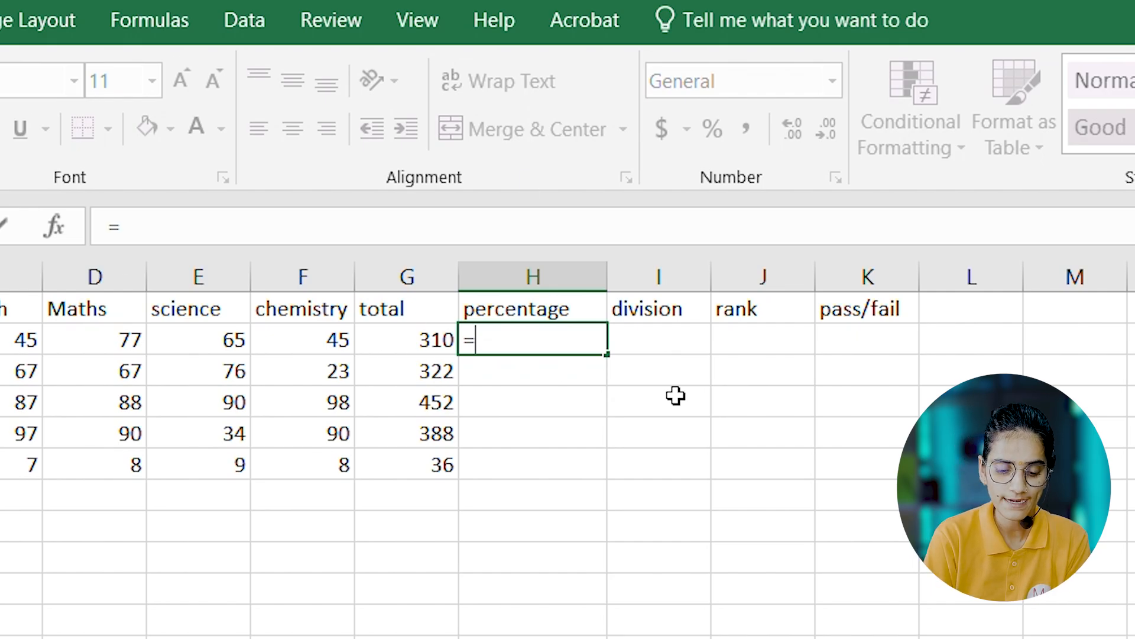
text(G)
click(237, 226)
text(2)
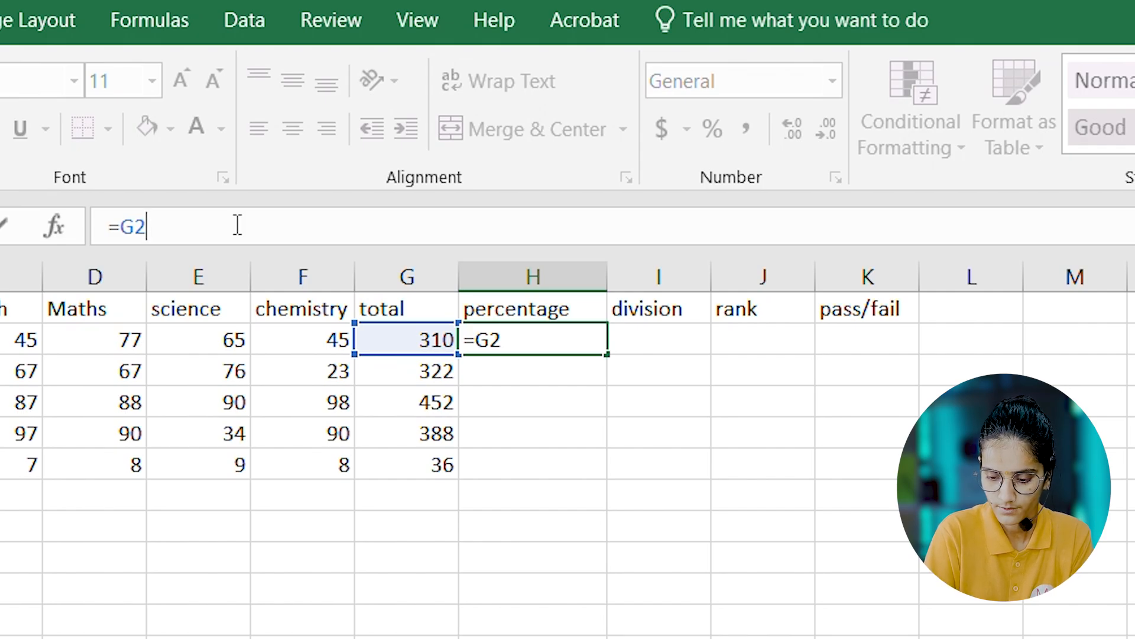
text(*)
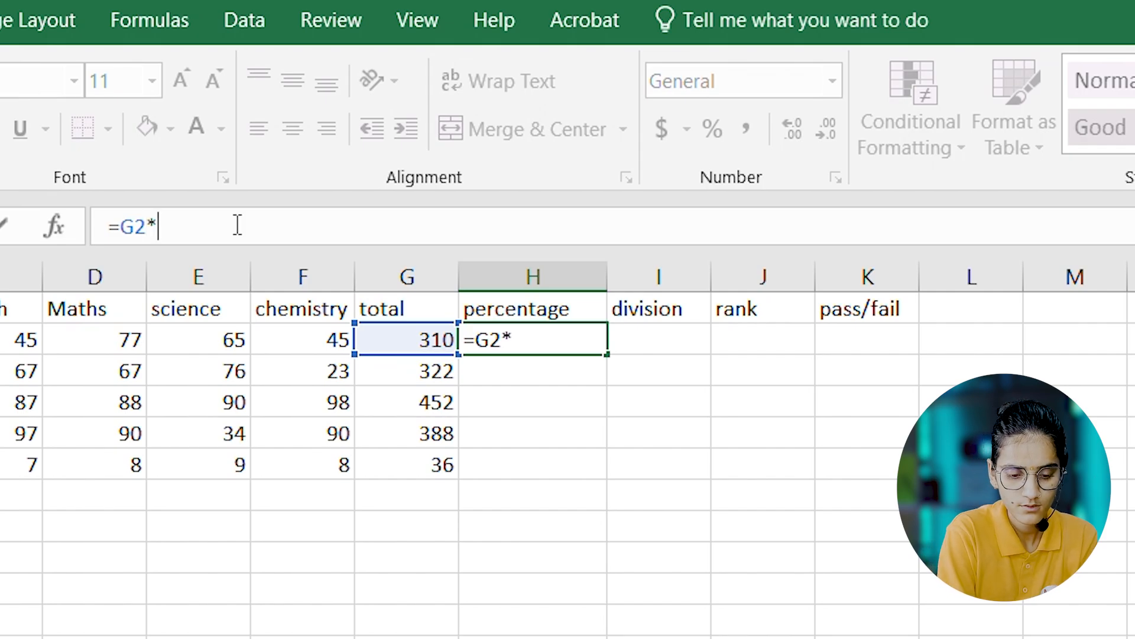
text(100)
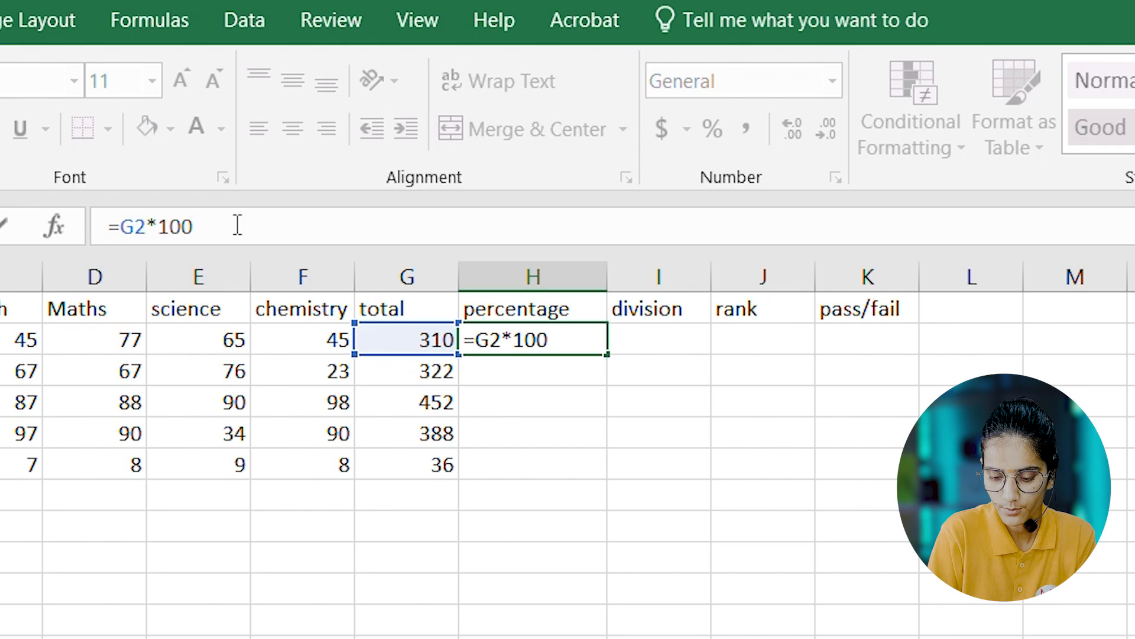
text(/500)
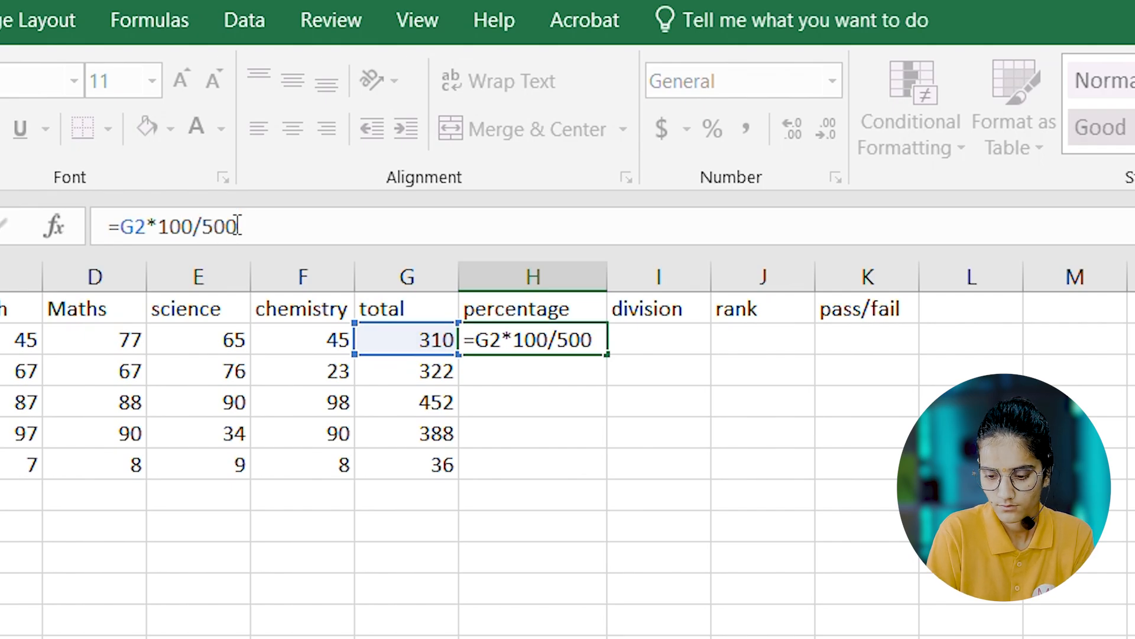
key(Return)
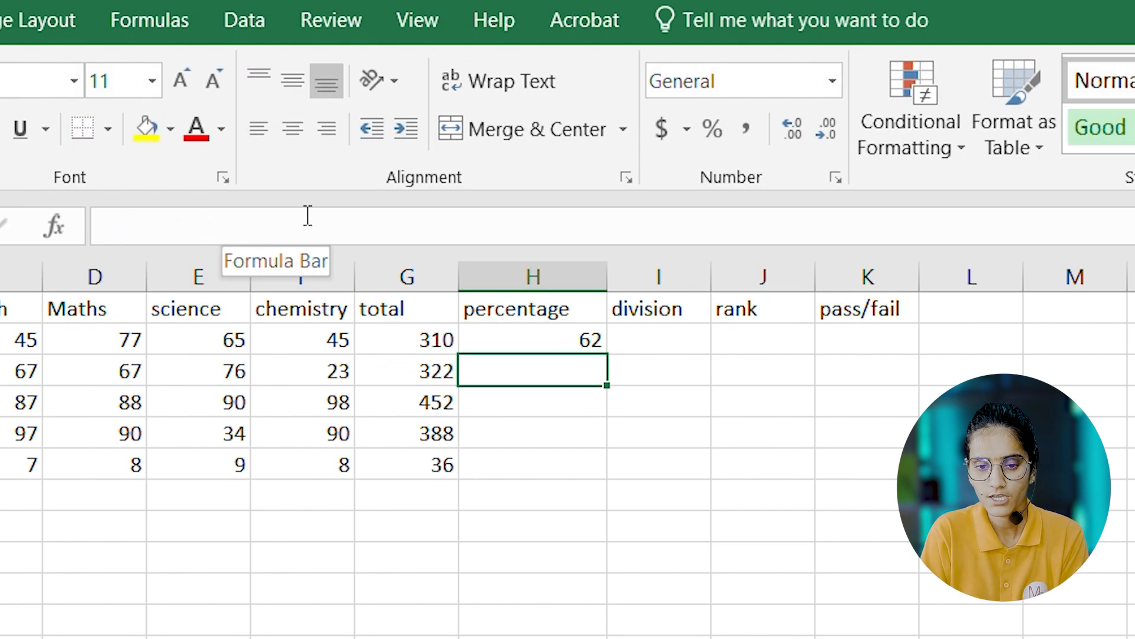
click(565, 331)
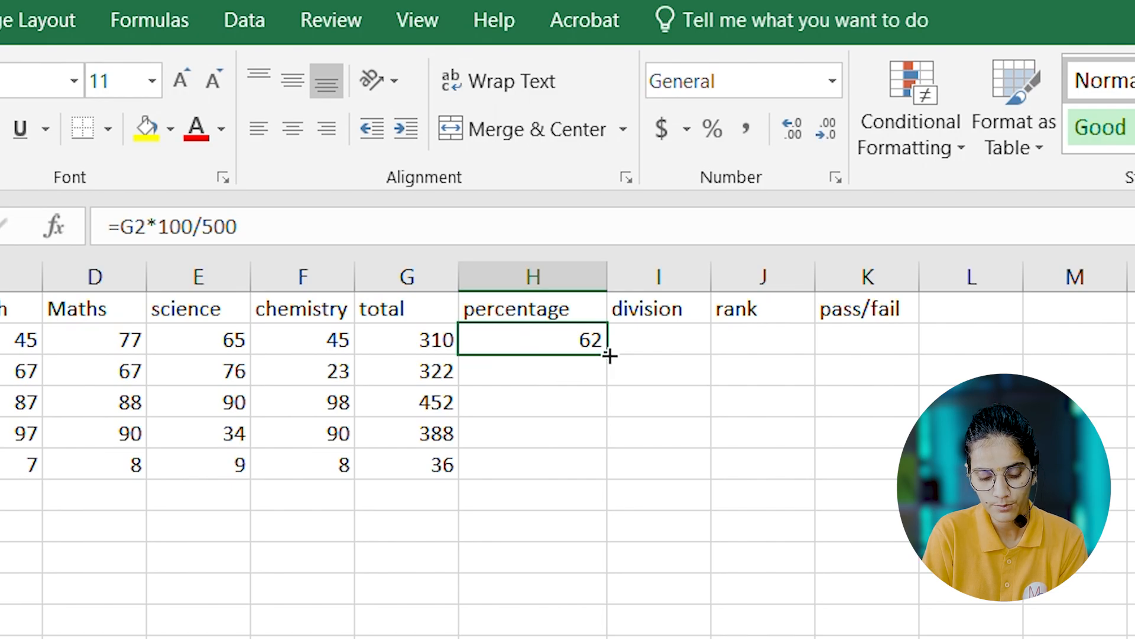
drag(608, 362, 615, 490)
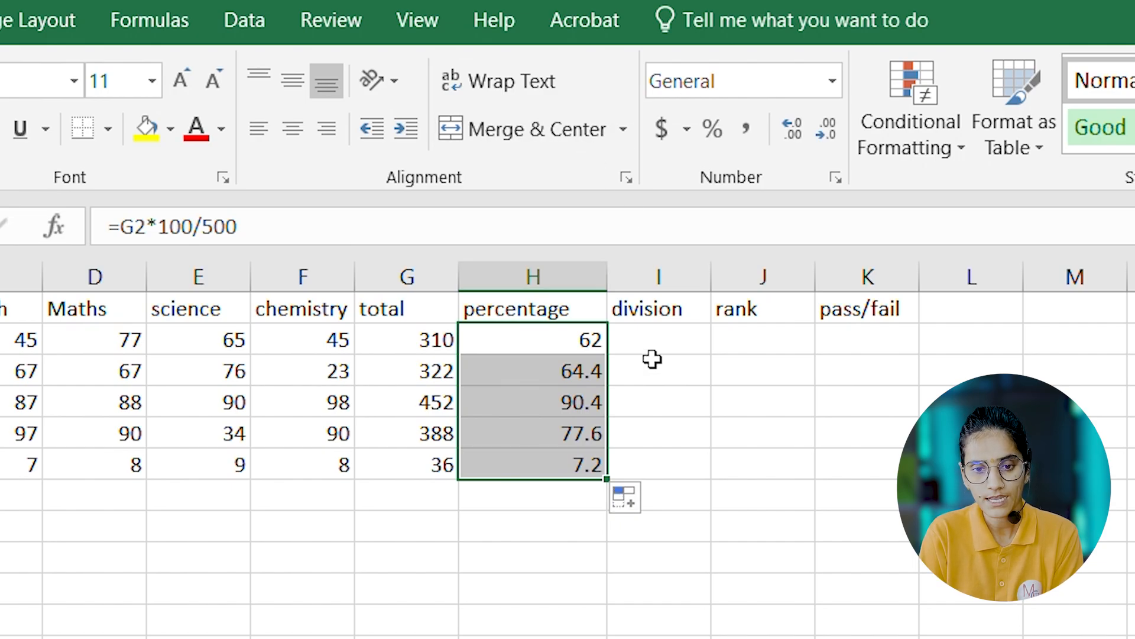
Begin an IF formula in division cell I2 that returns "1" when H2>=60.
click(659, 340)
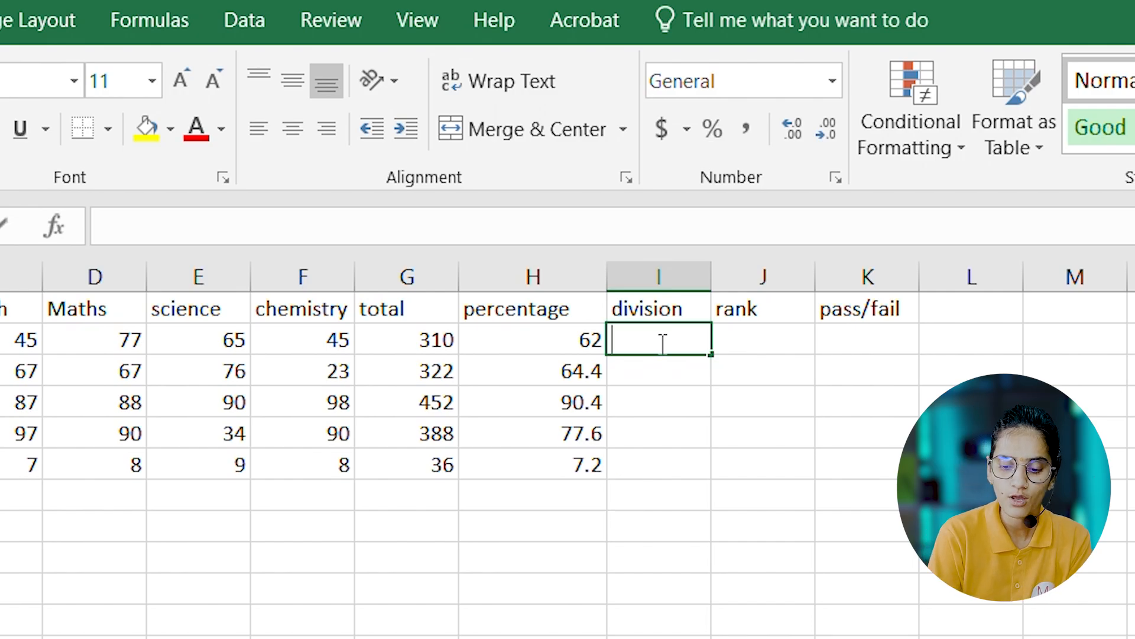
text(=IF)
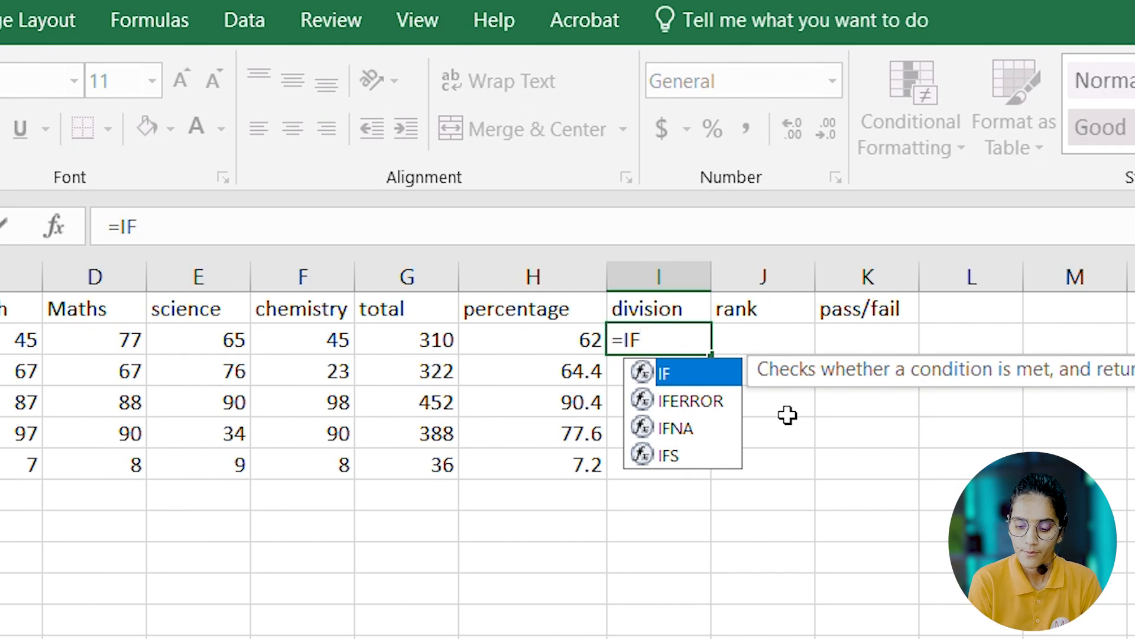
text(()
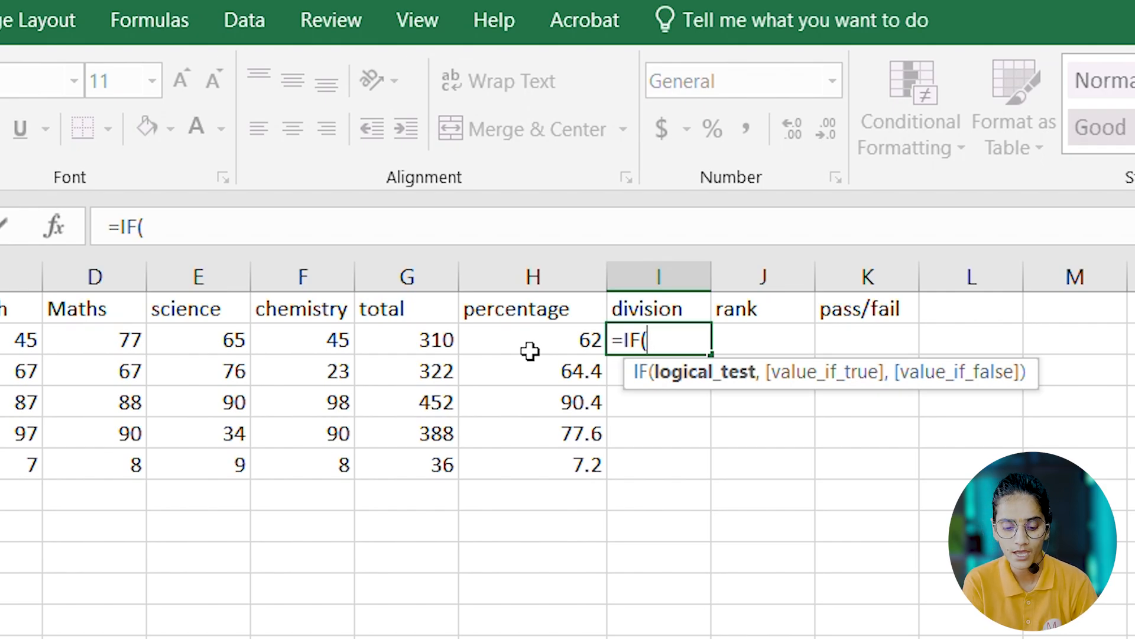
text(H2)
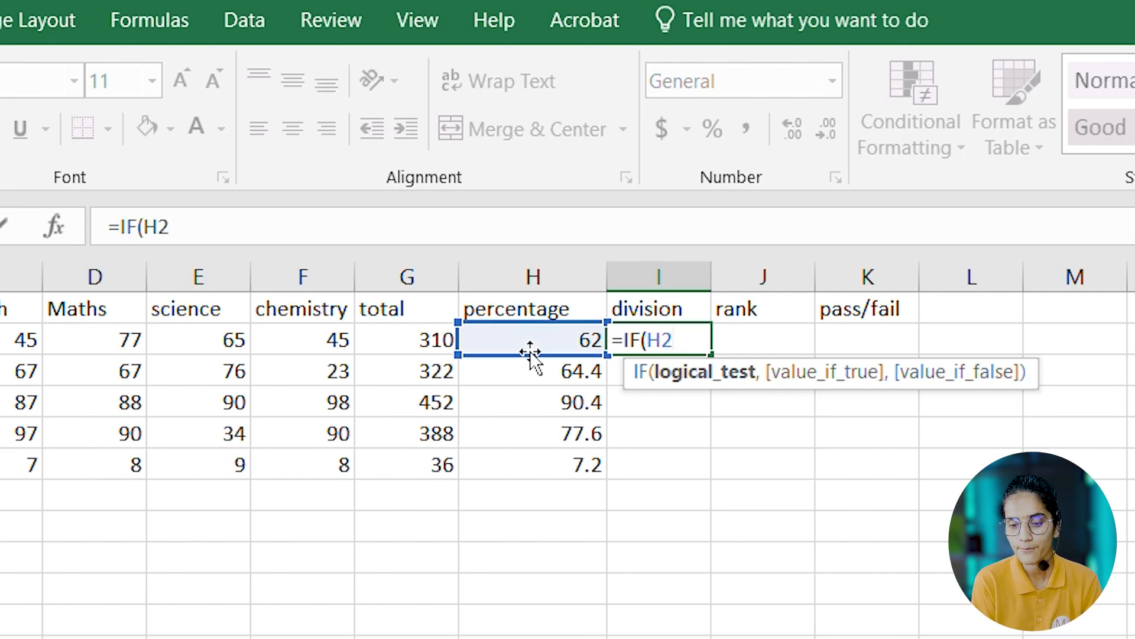
text(>)
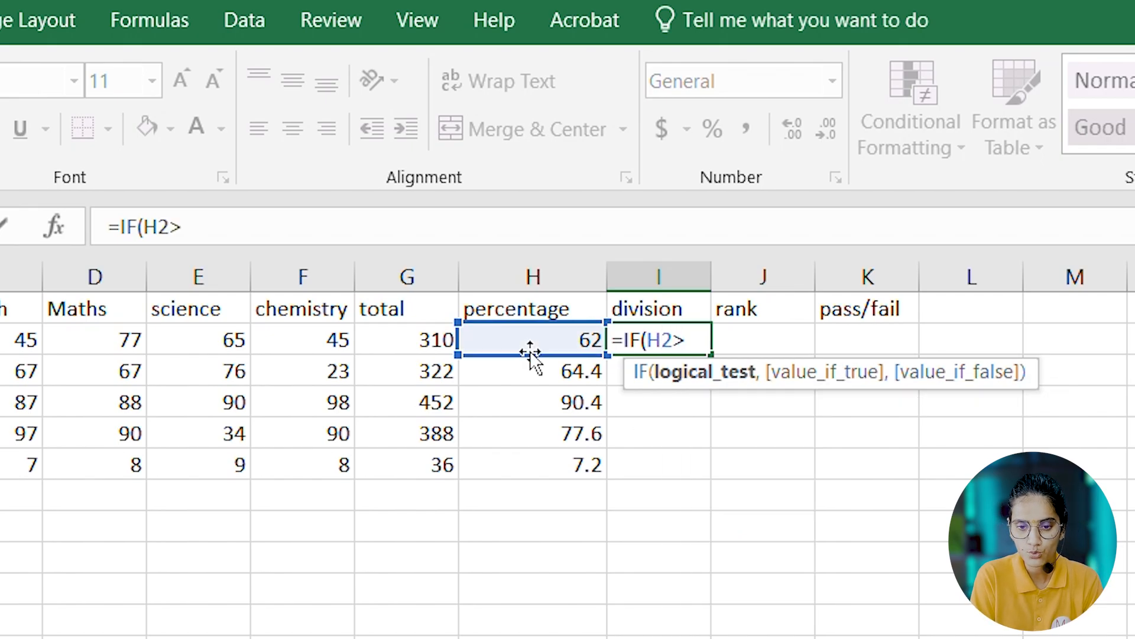
text(=6)
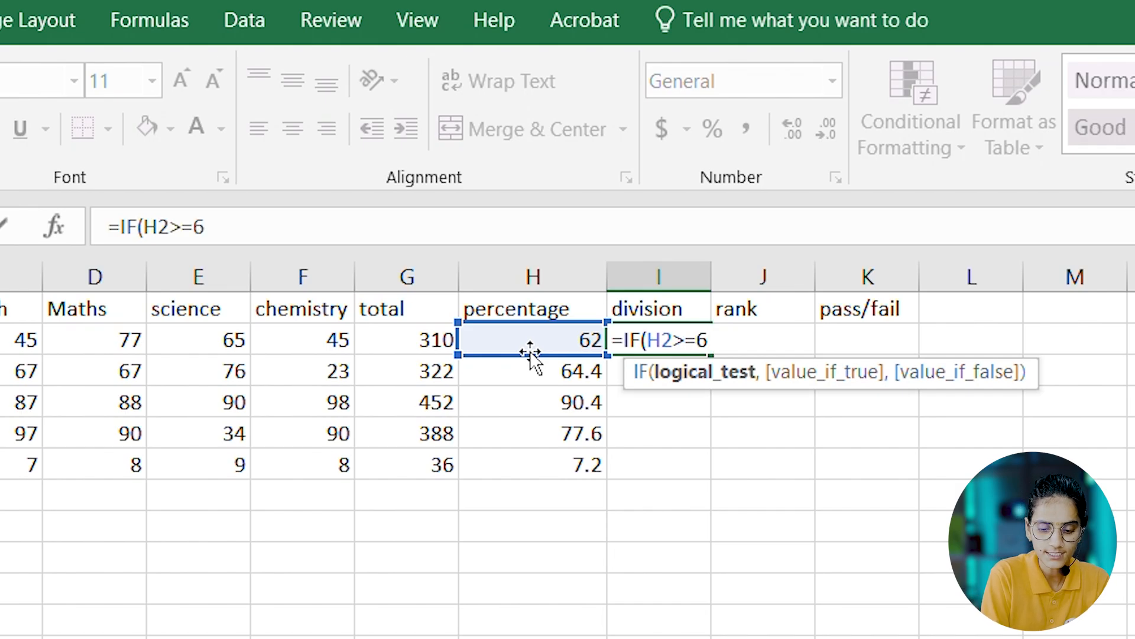
text(0,)
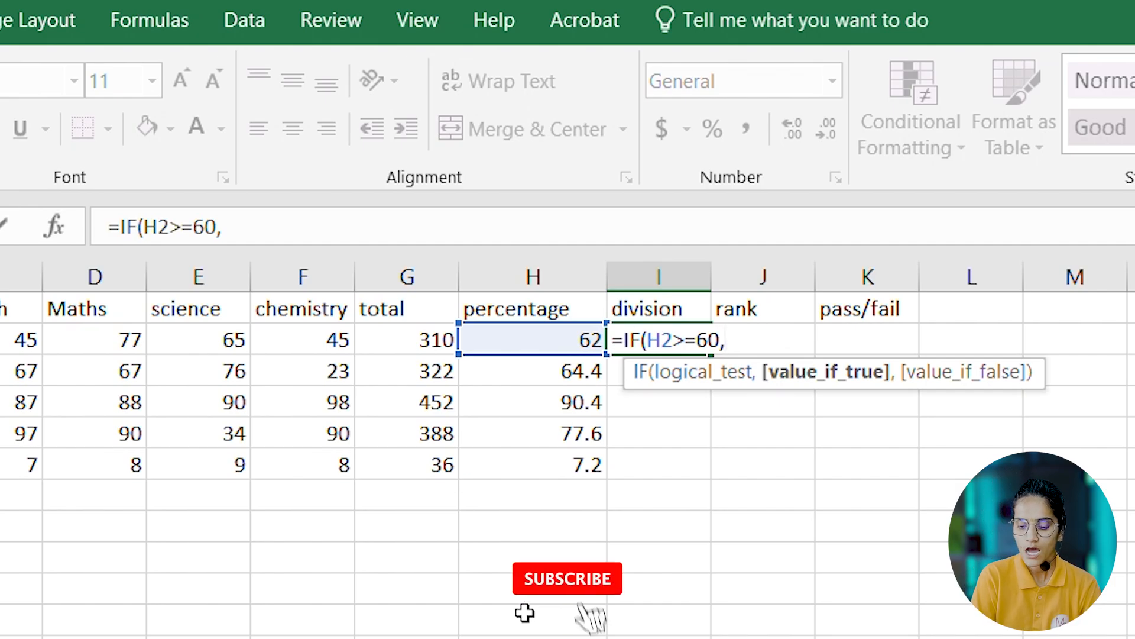
text(")
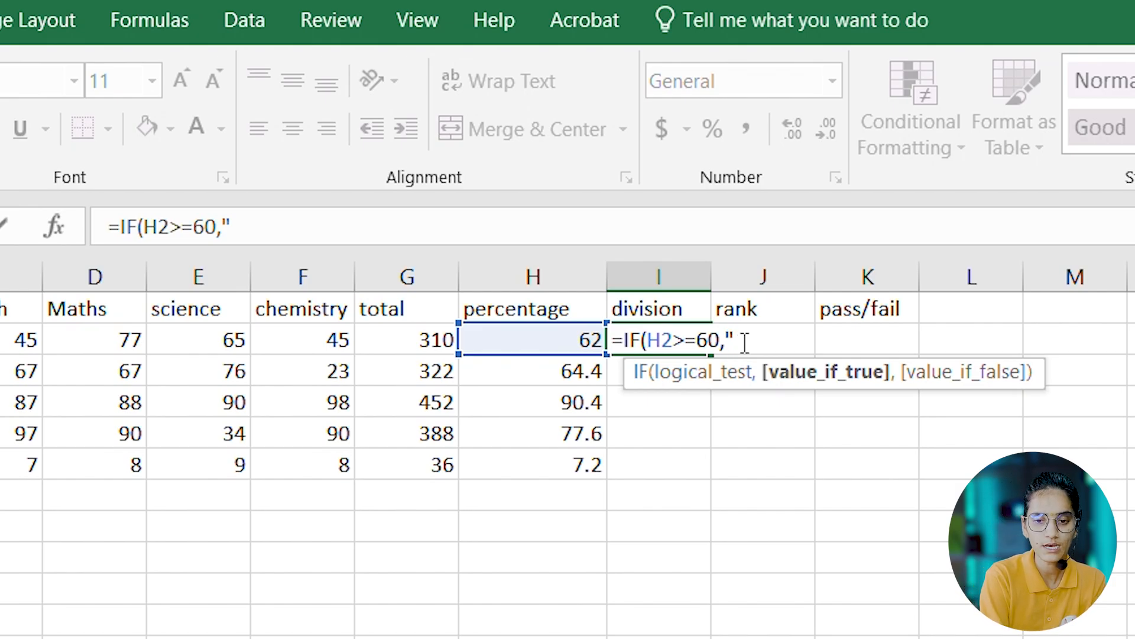
text(1)
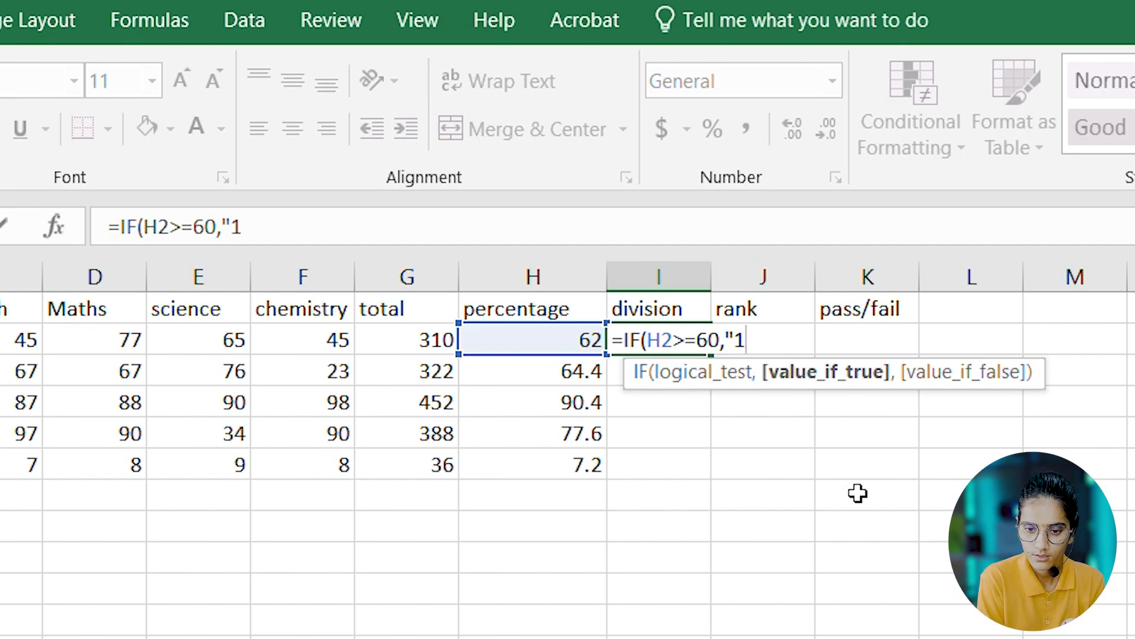
text(",)
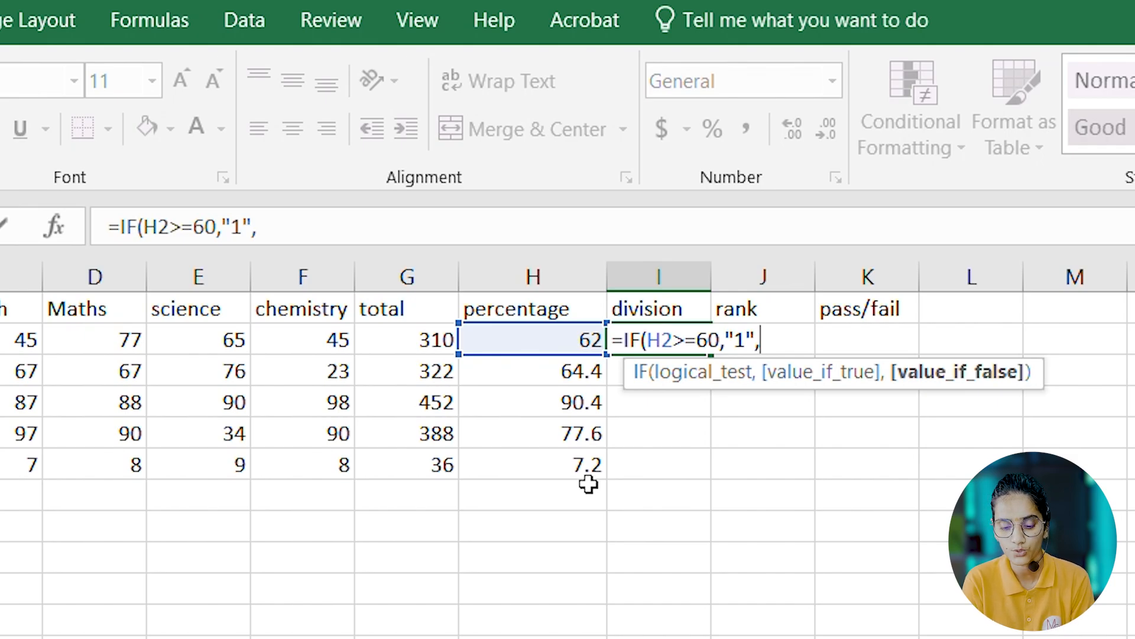
Nest a second IF as the false value in the I2 formula, returning "2" when H2>=45.
text(IF)
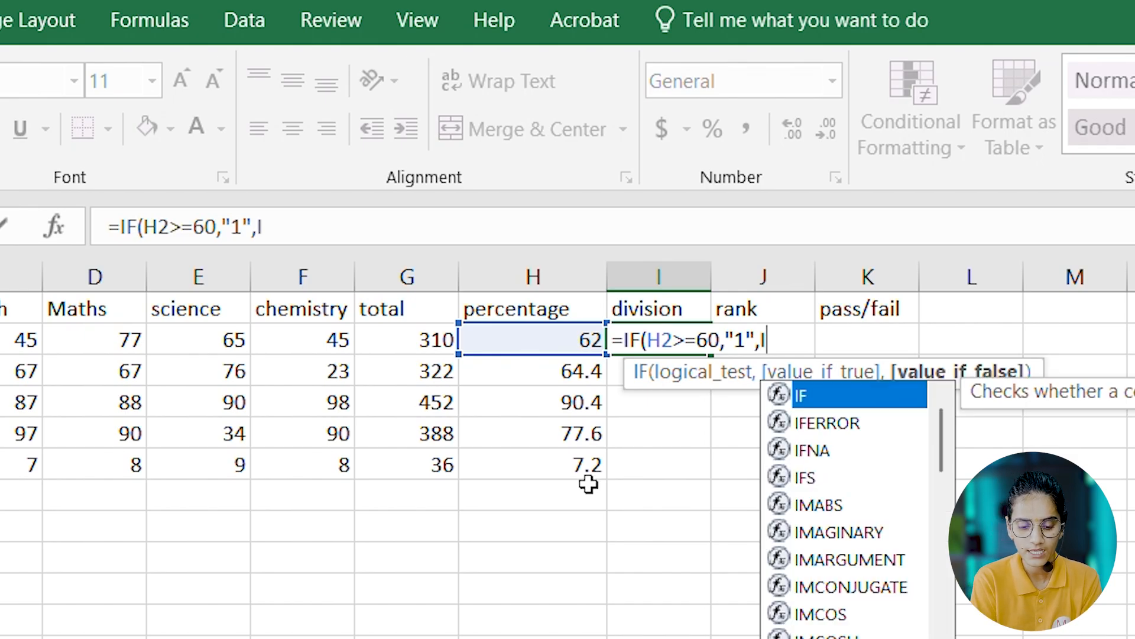
text((H)
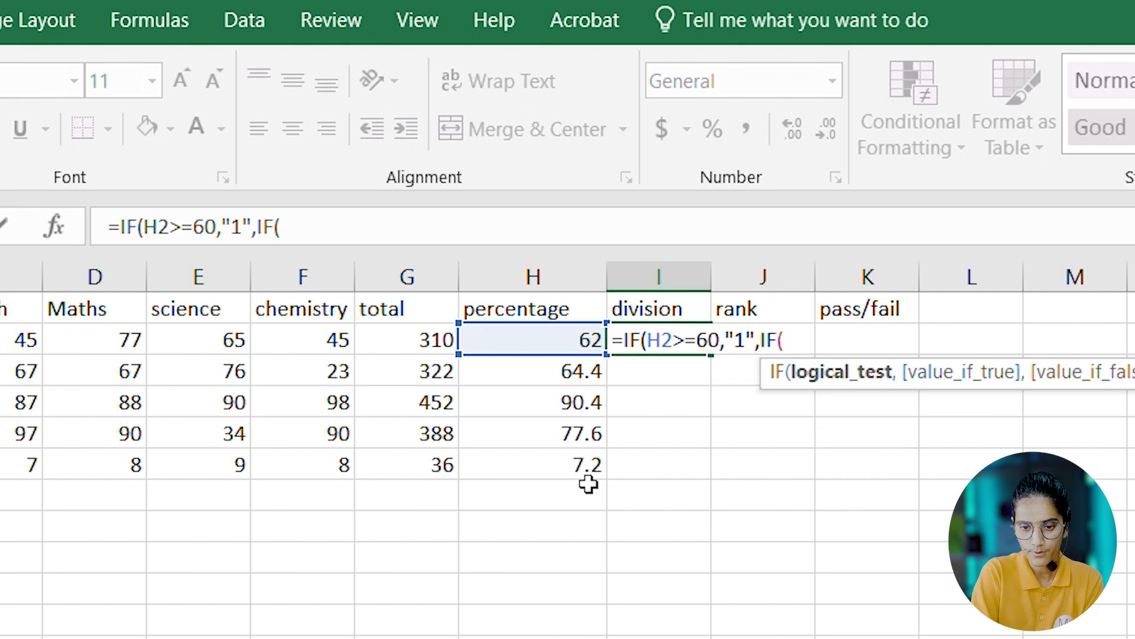
text(2>)
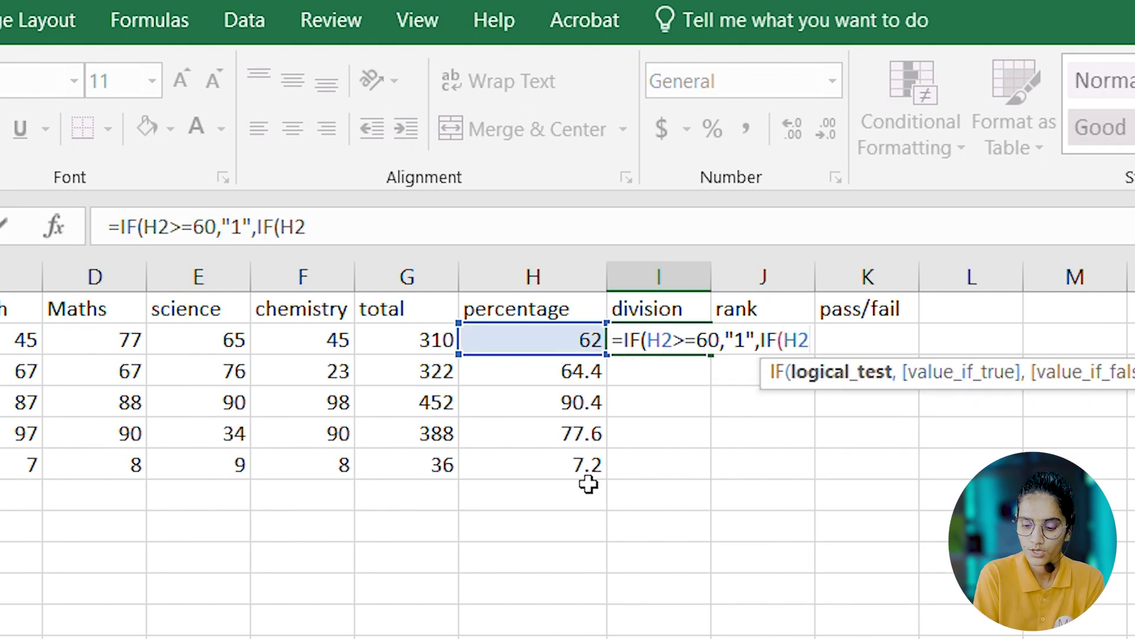
text(=45)
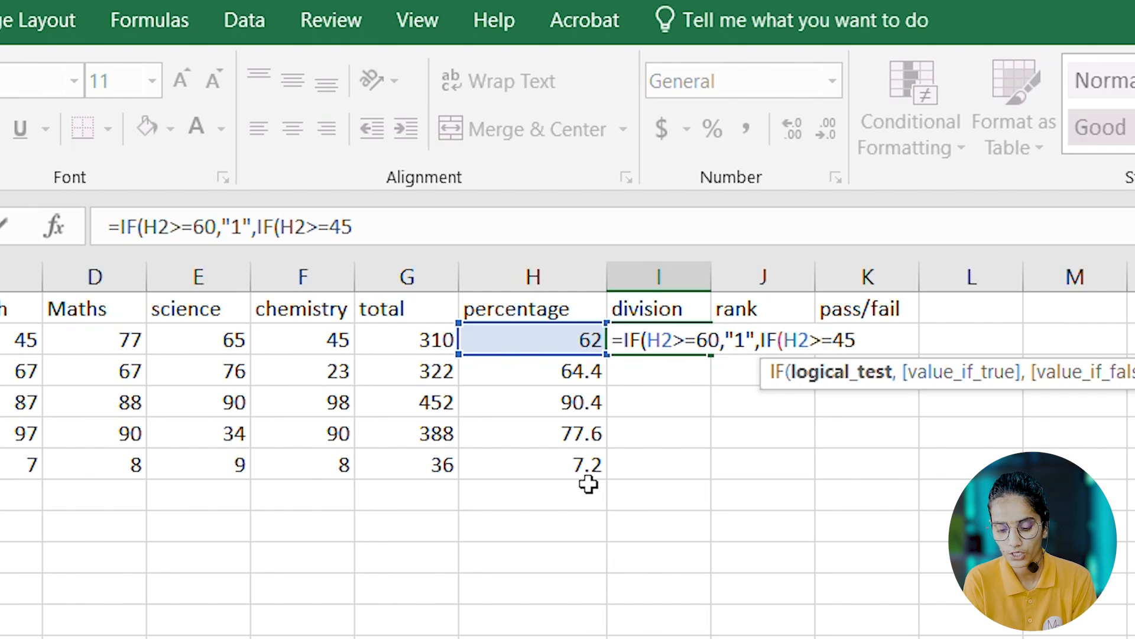
text(,)
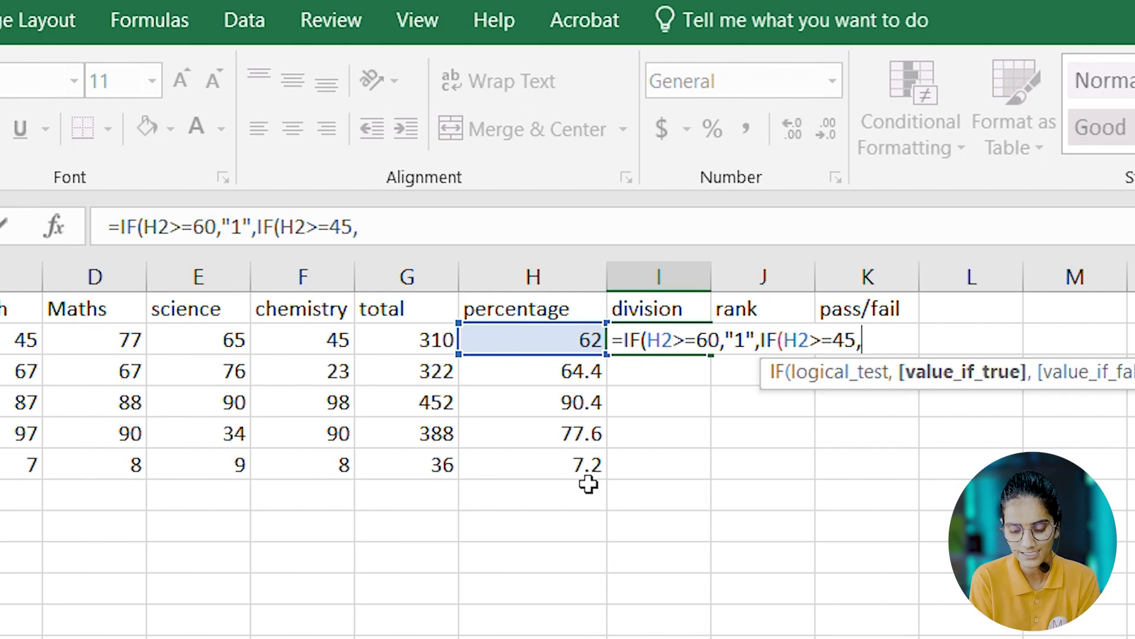
text("2)
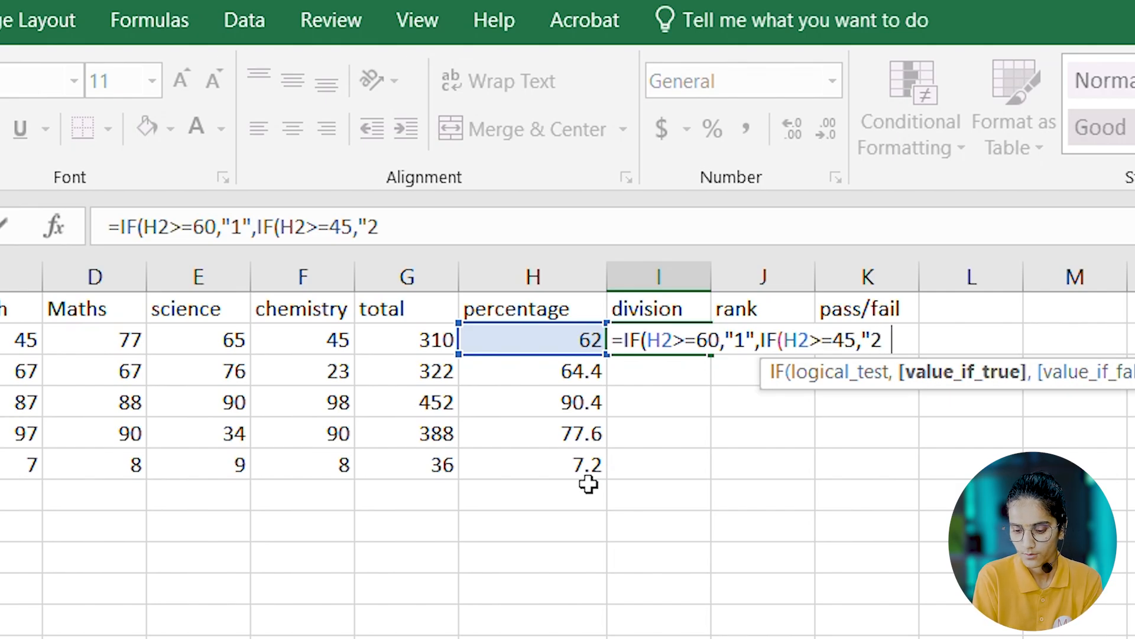
text(",)
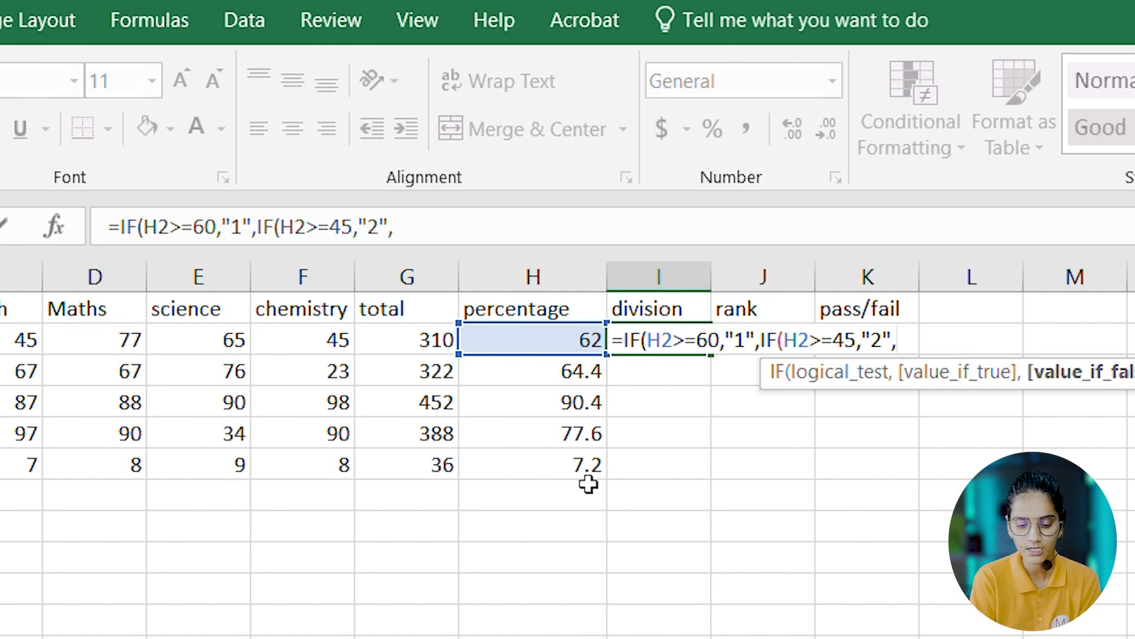
Nest a third IF as the false value in the I2 formula, returning "3" when H2>=33.
text(IF)
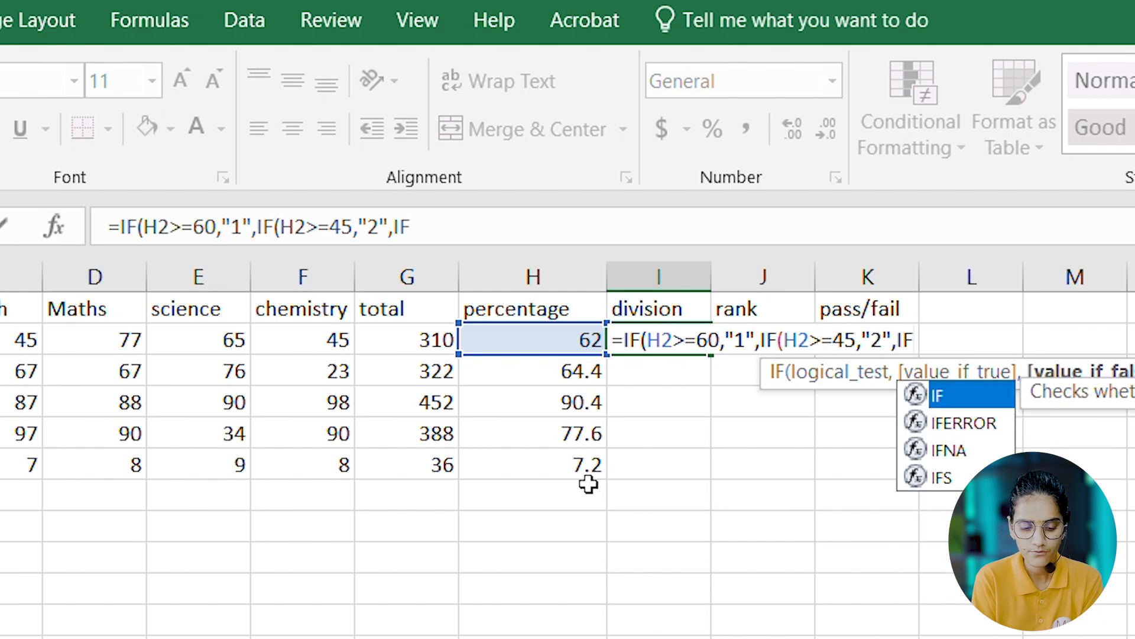
text((H)
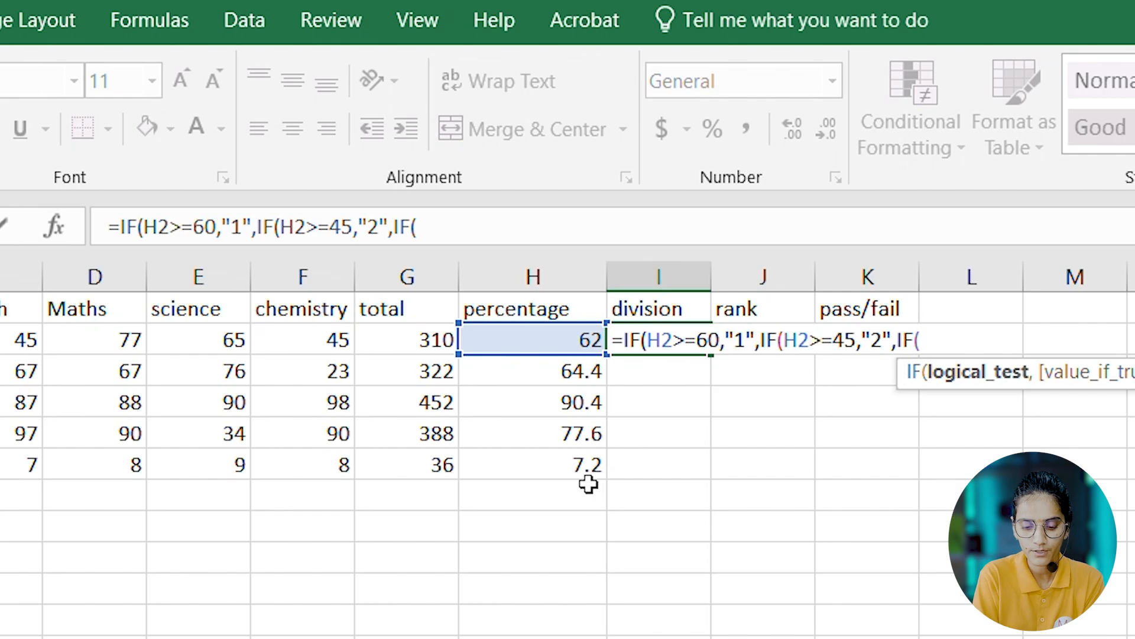
text(2>)
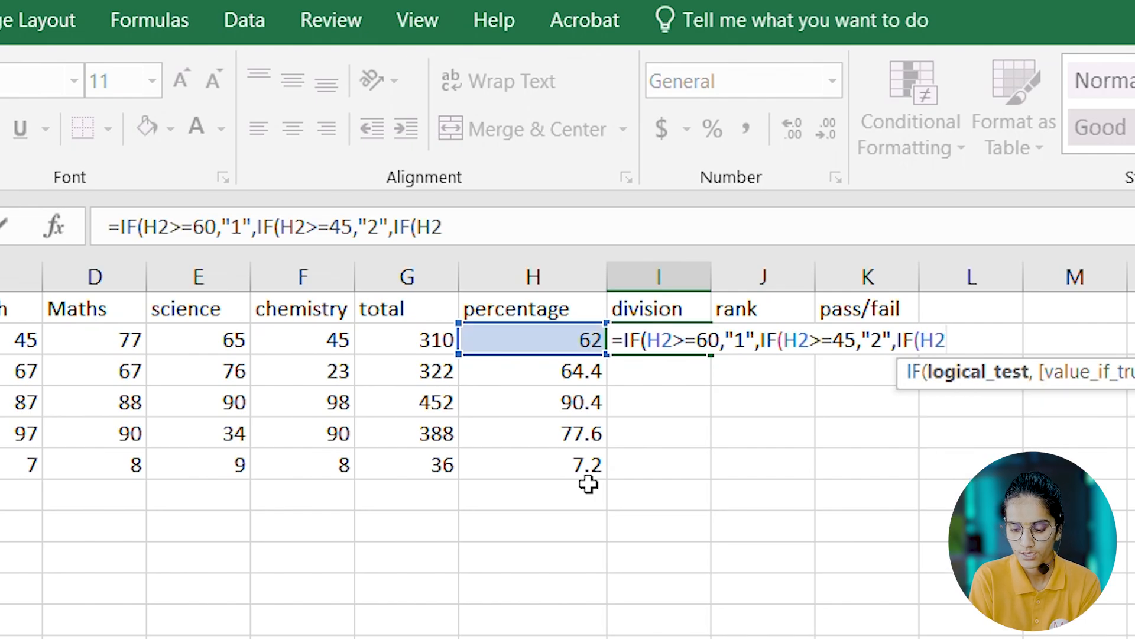
text(=)
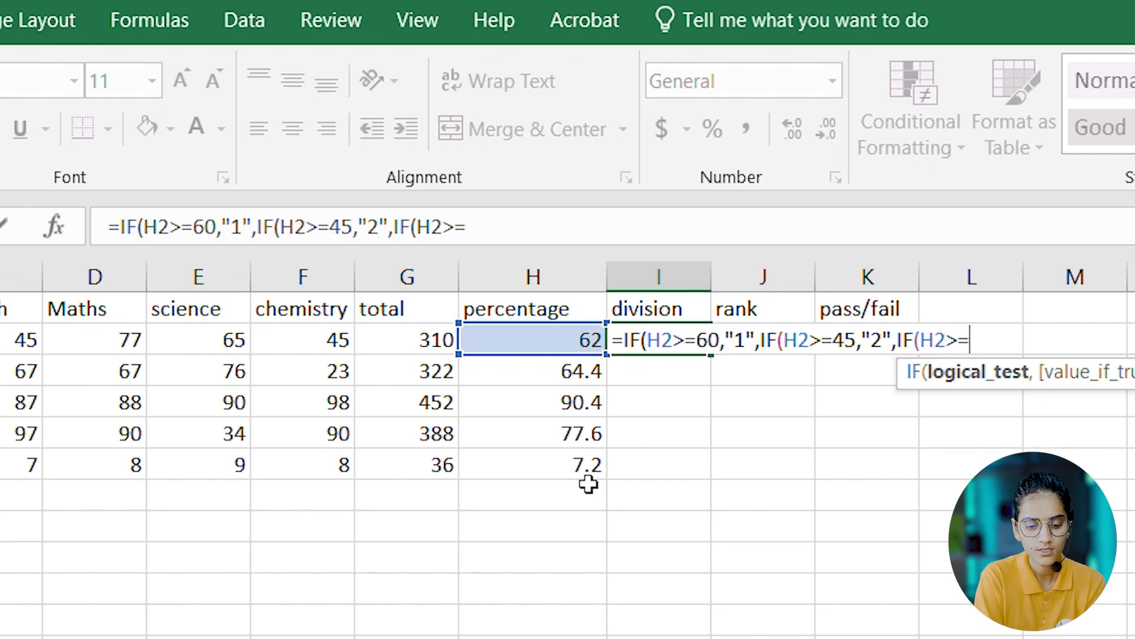
text(33,)
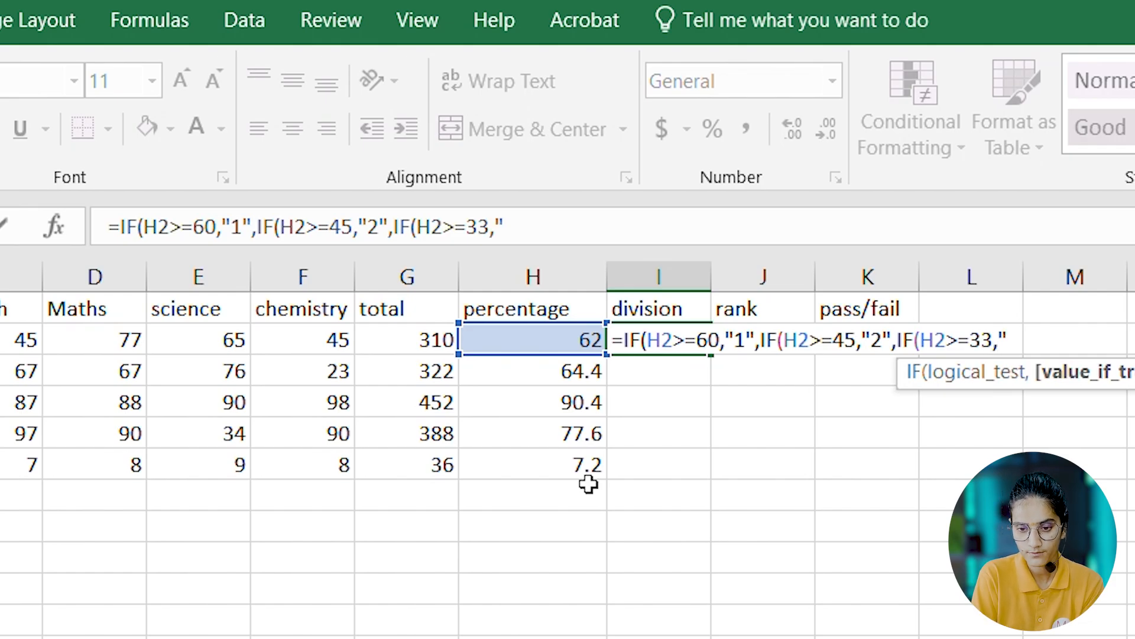
text(3",)
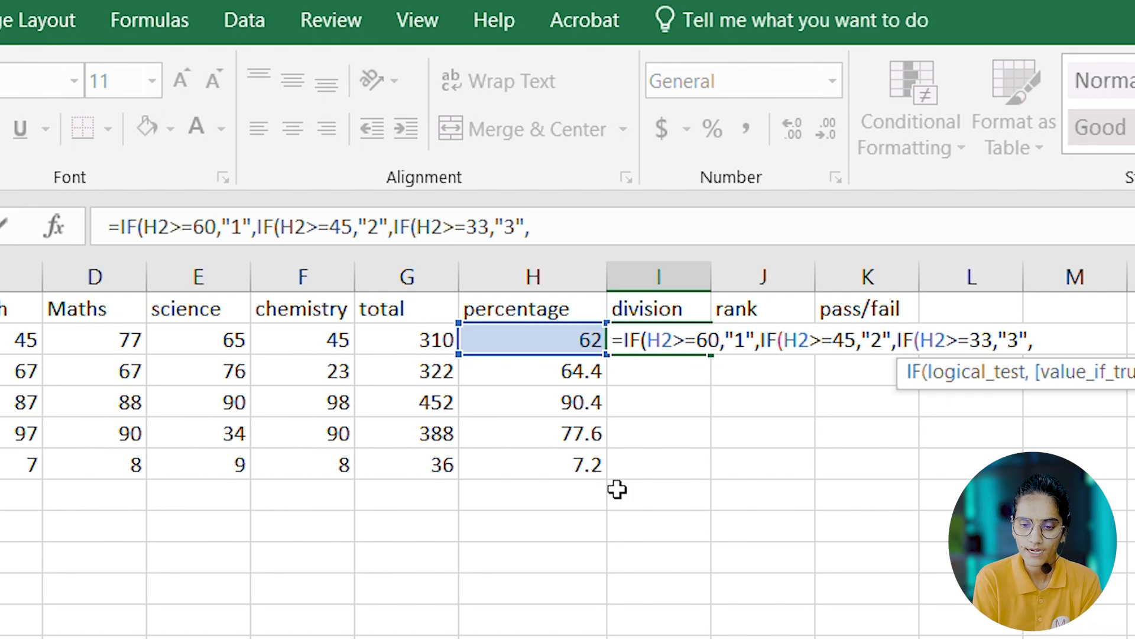
Finish the I2 formula with "FAIL" as the last false value and fill it down through I6.
text("FAIL)
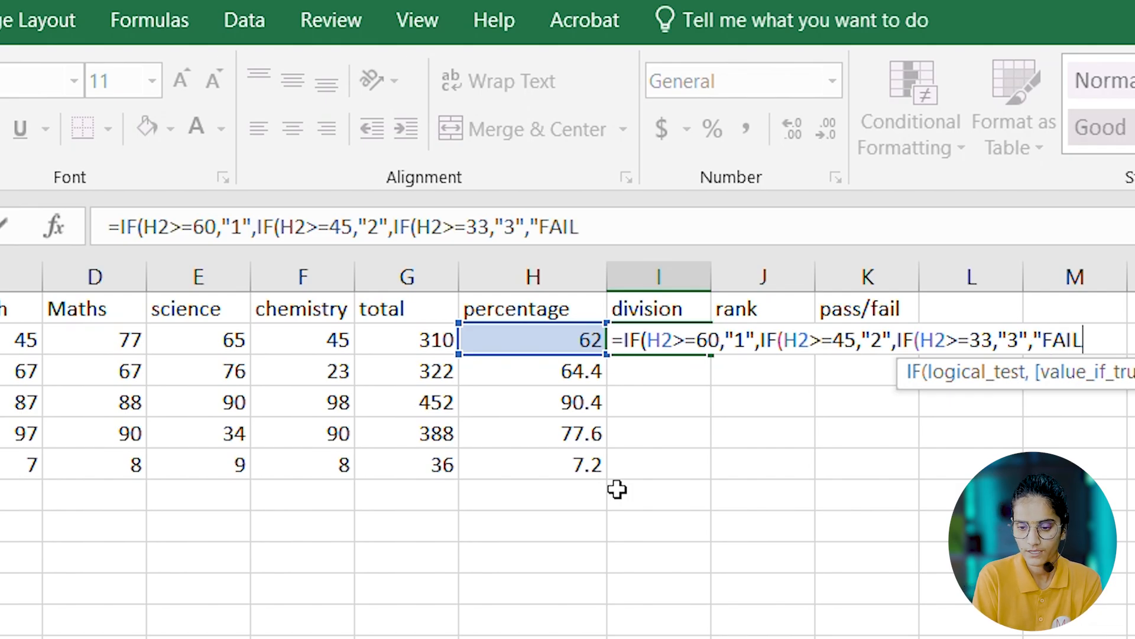
text(")
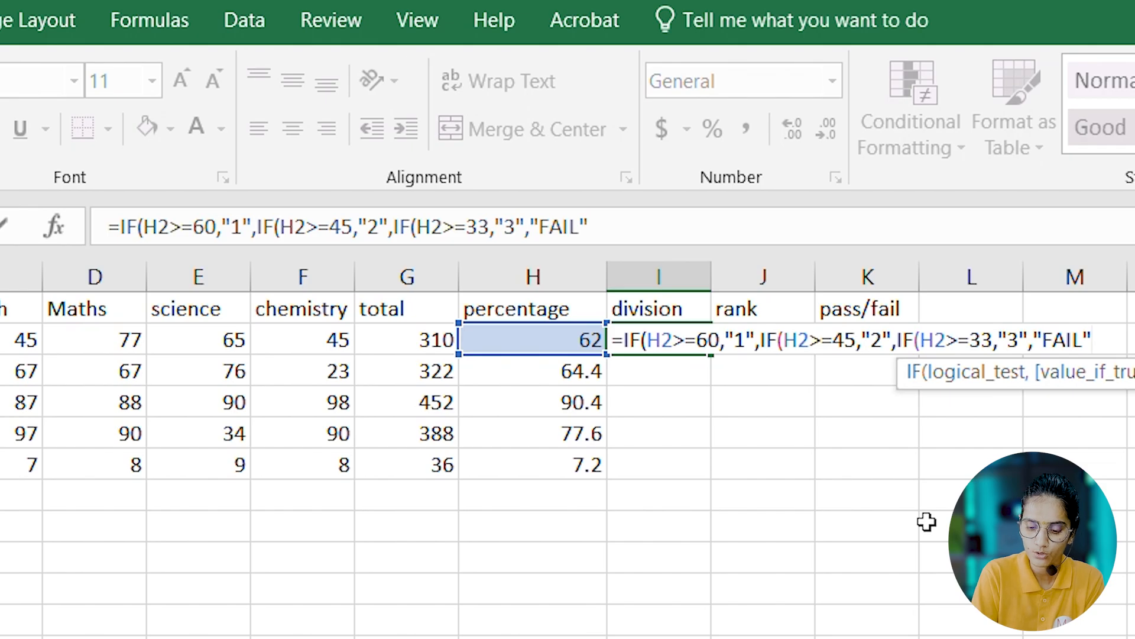
text()))
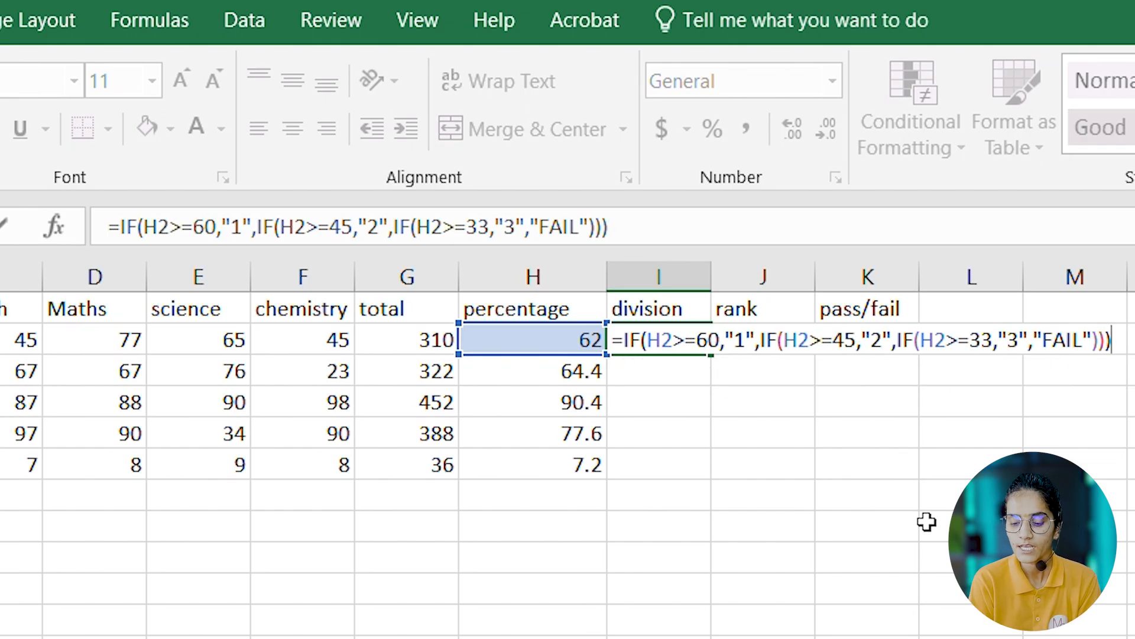
key(Return)
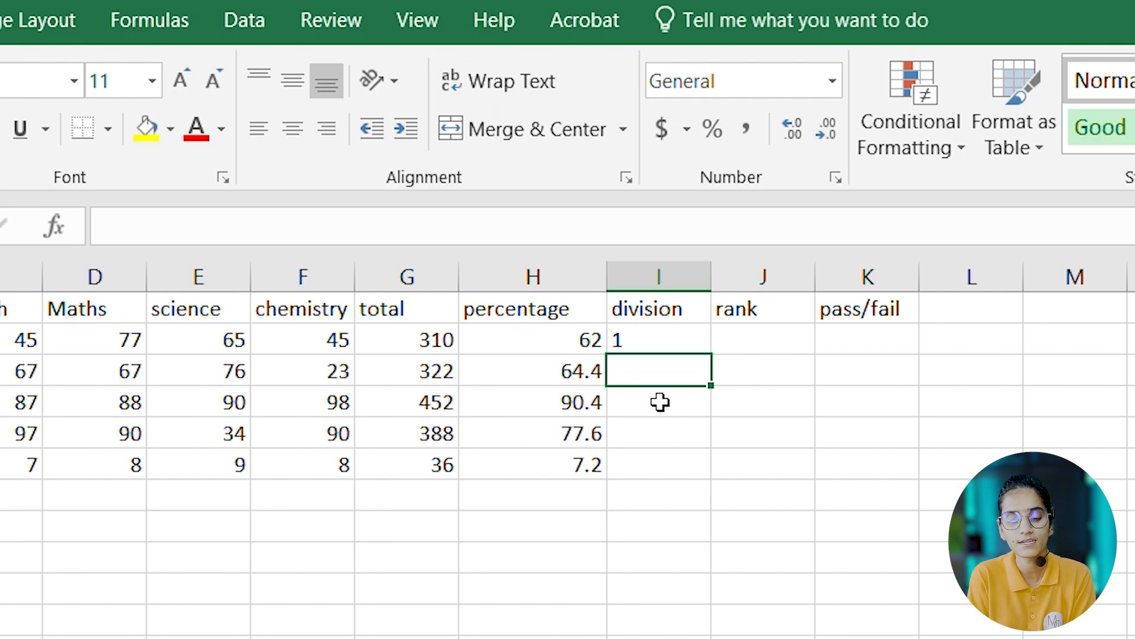
click(664, 338)
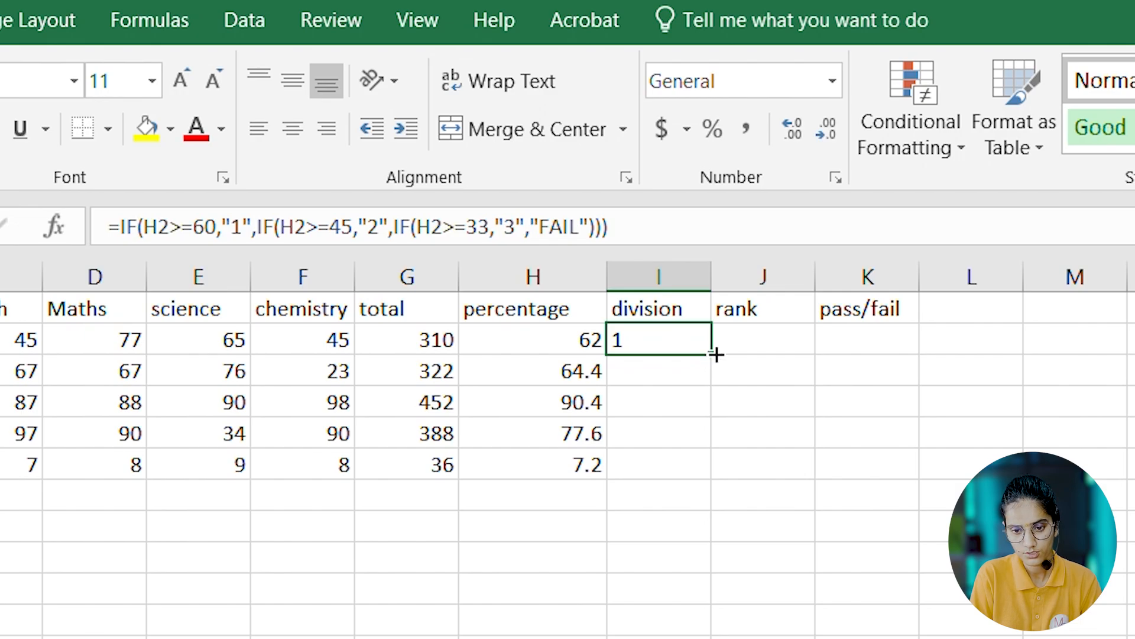
drag(716, 353, 722, 499)
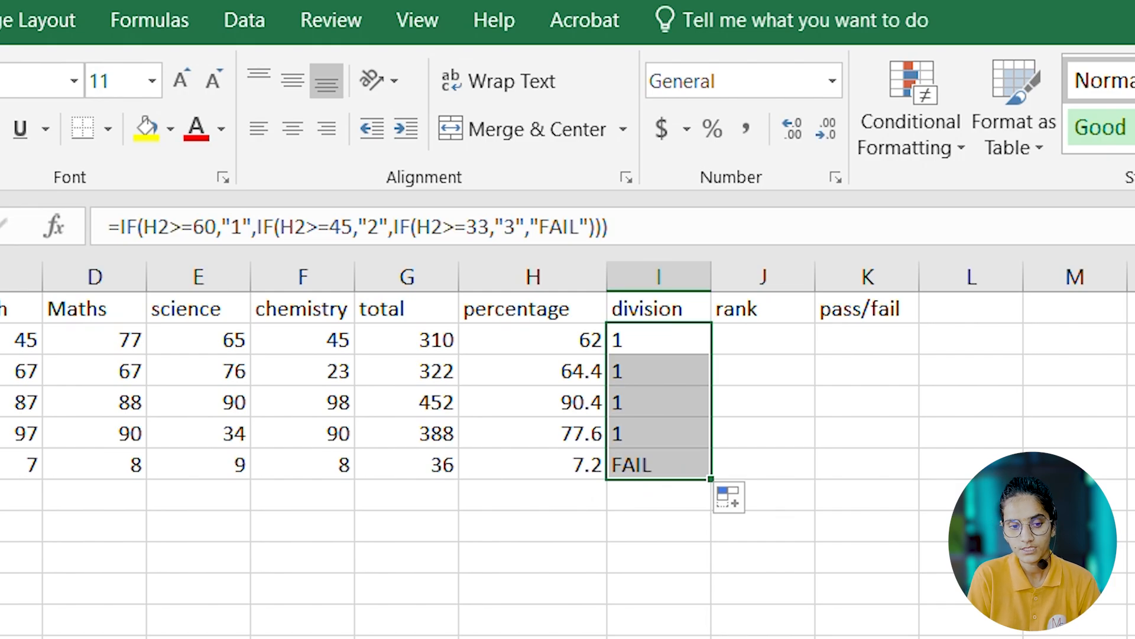
Add another student in row 7 by entering the student's name and the marks 45, 43, 45, 56 and 43 from Hindi to chemistry.
click(1, 495)
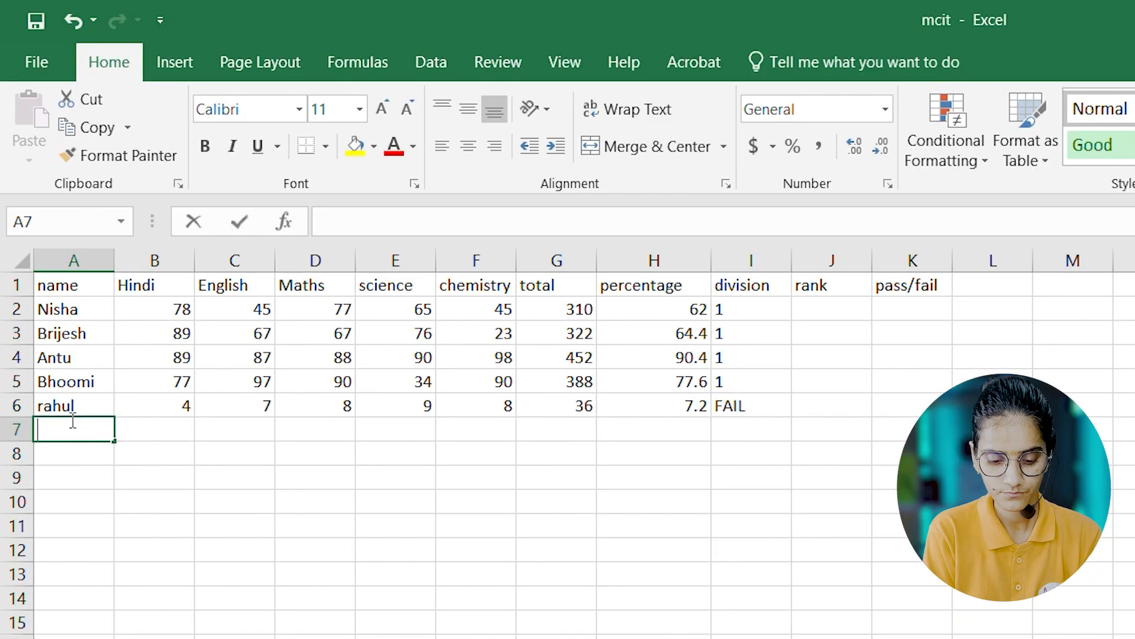
text(RAM)
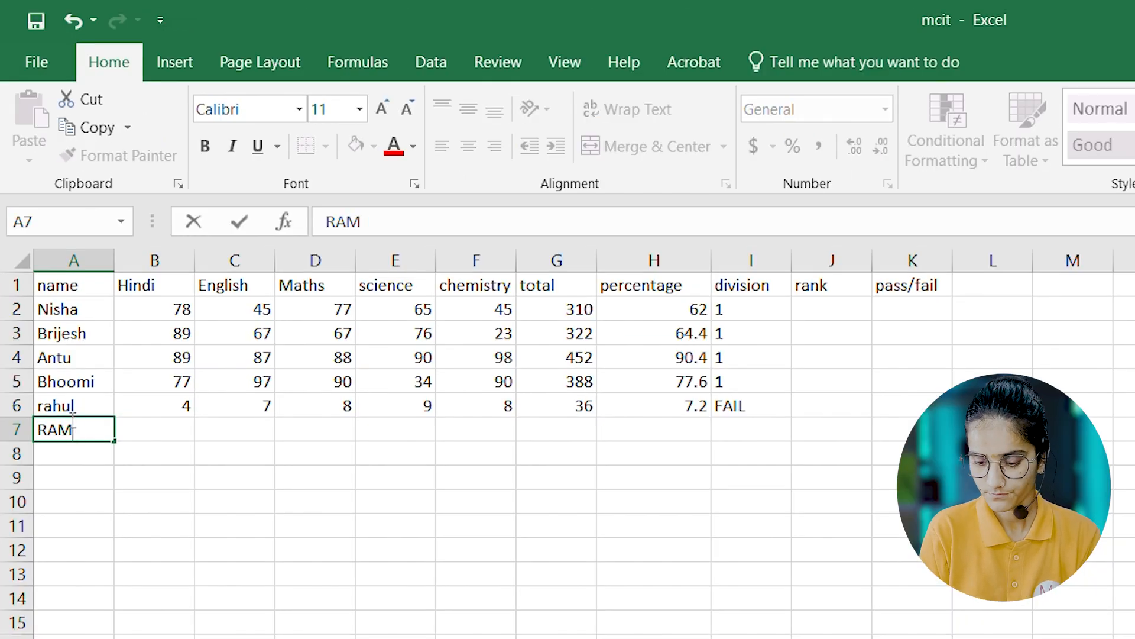
key(Tab)
text(45)
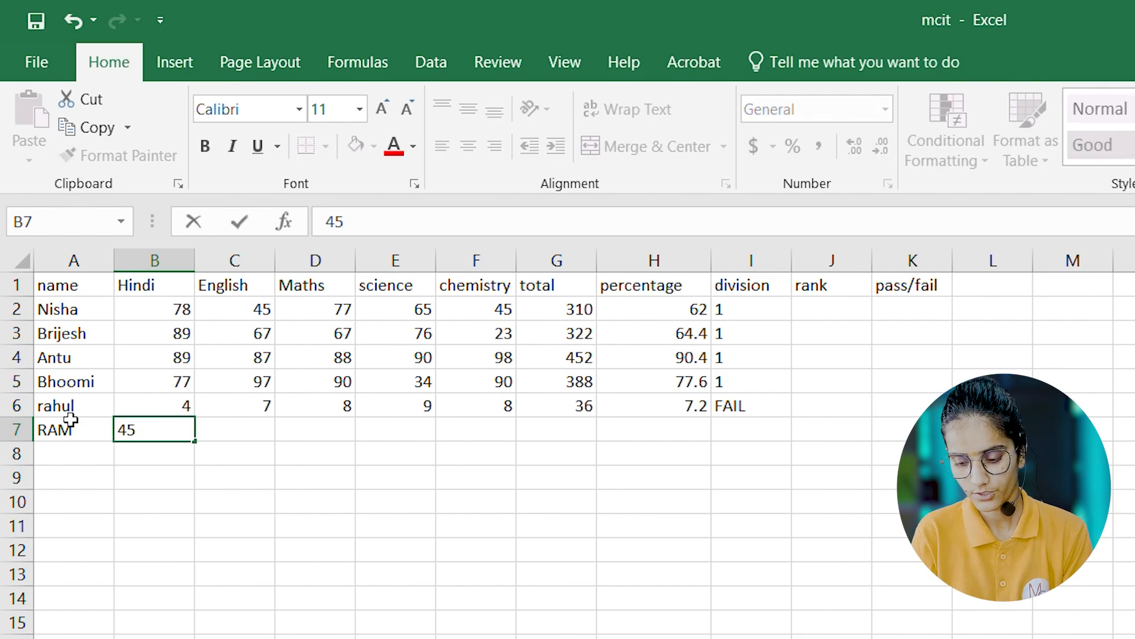
key(Tab)
text(43)
key(Tab)
text(45)
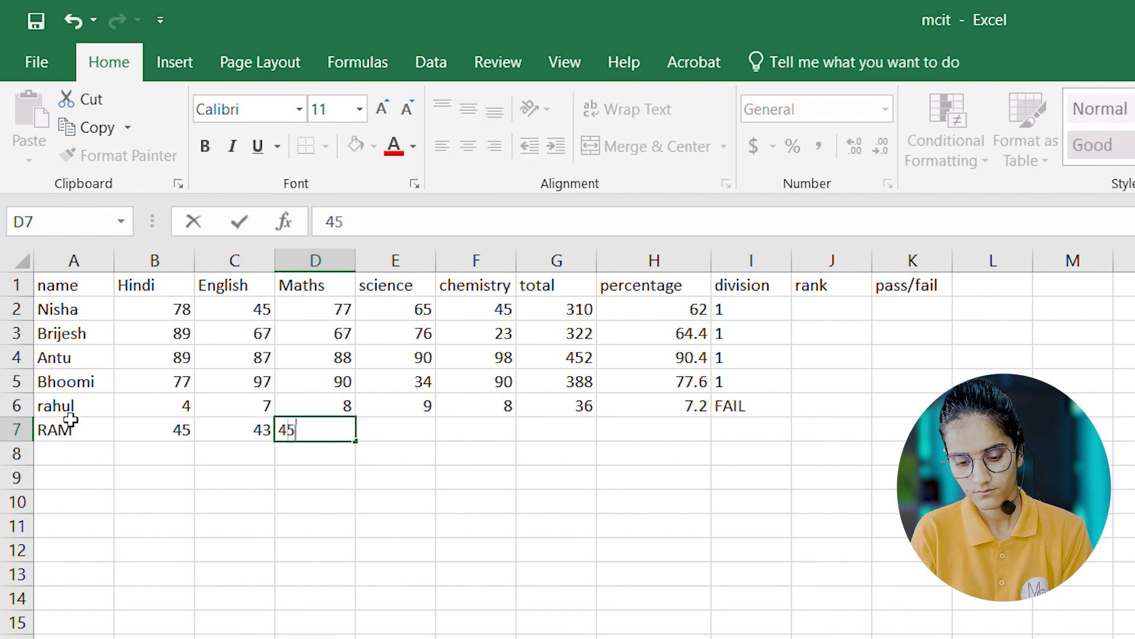
key(Tab)
text(56)
key(Tab)
text(43)
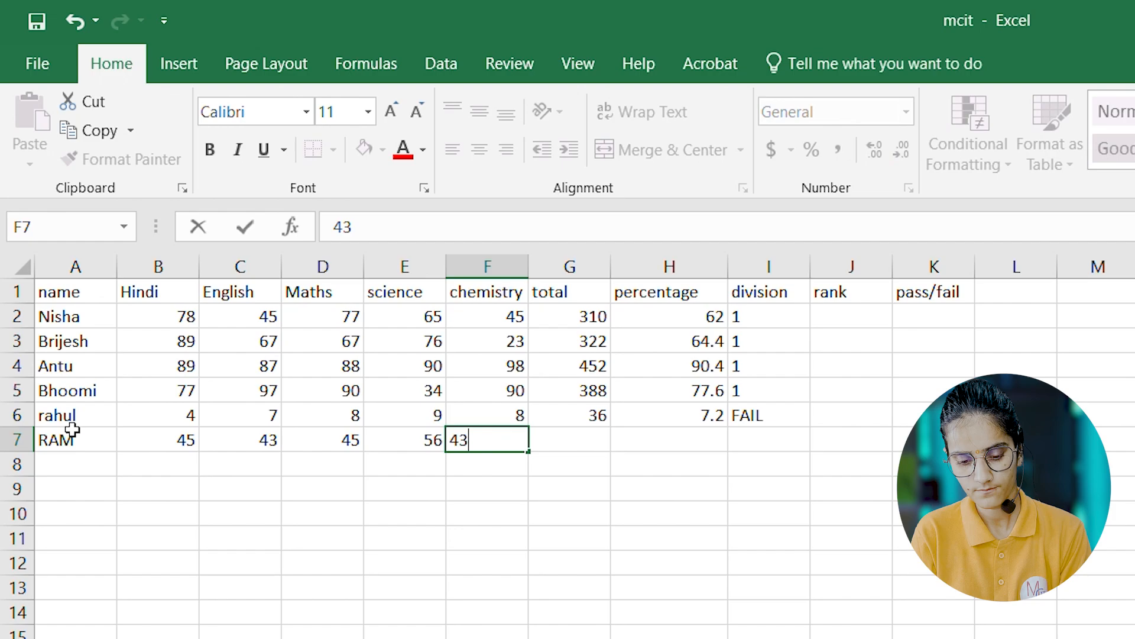
key(Tab)
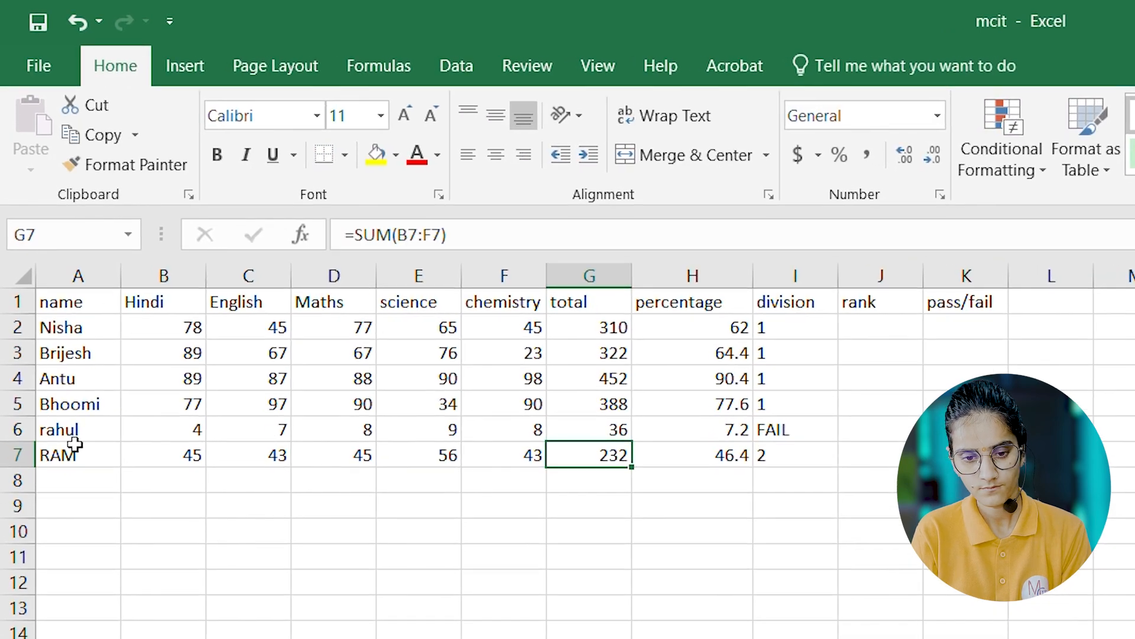
key(Tab)
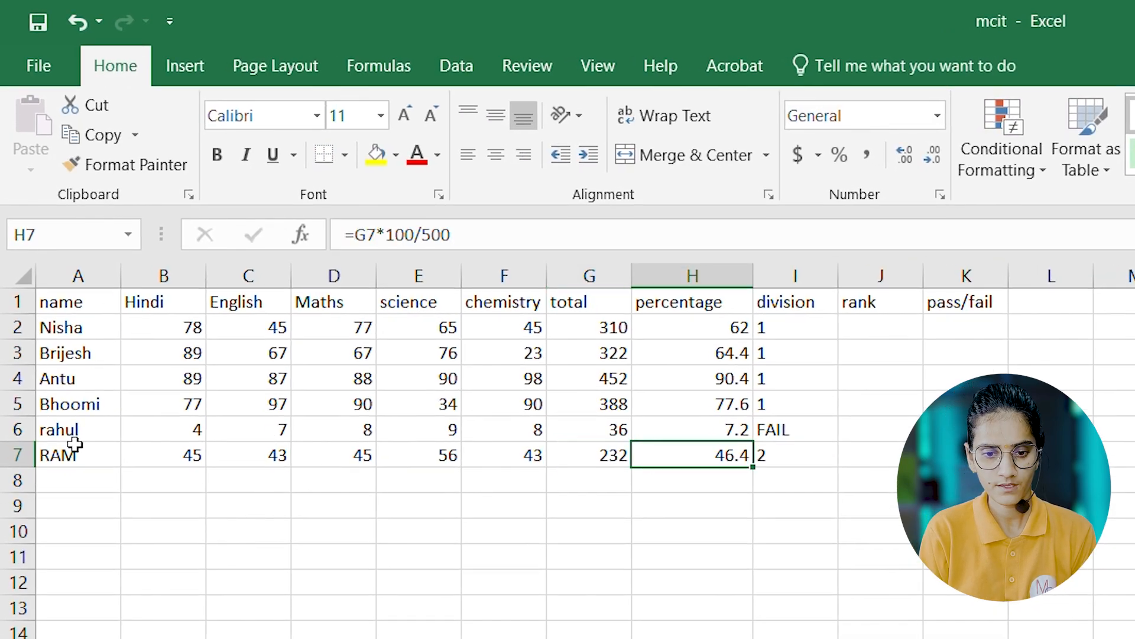
key(Tab)
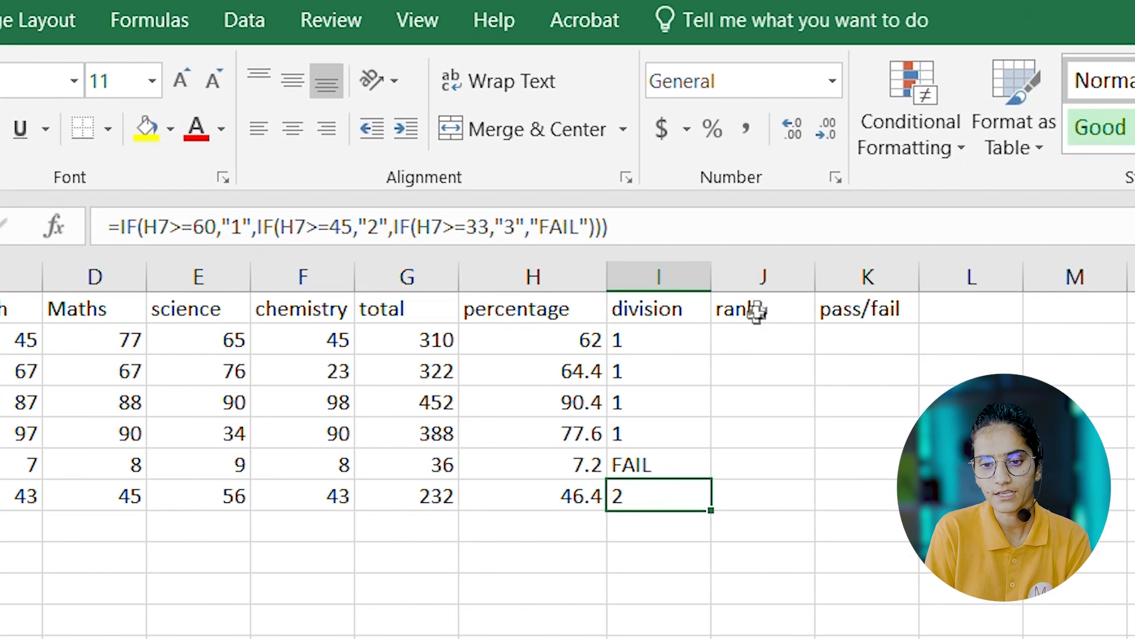
Begin a RANK formula in rank cell J2 with H2 as the number to rank.
click(870, 325)
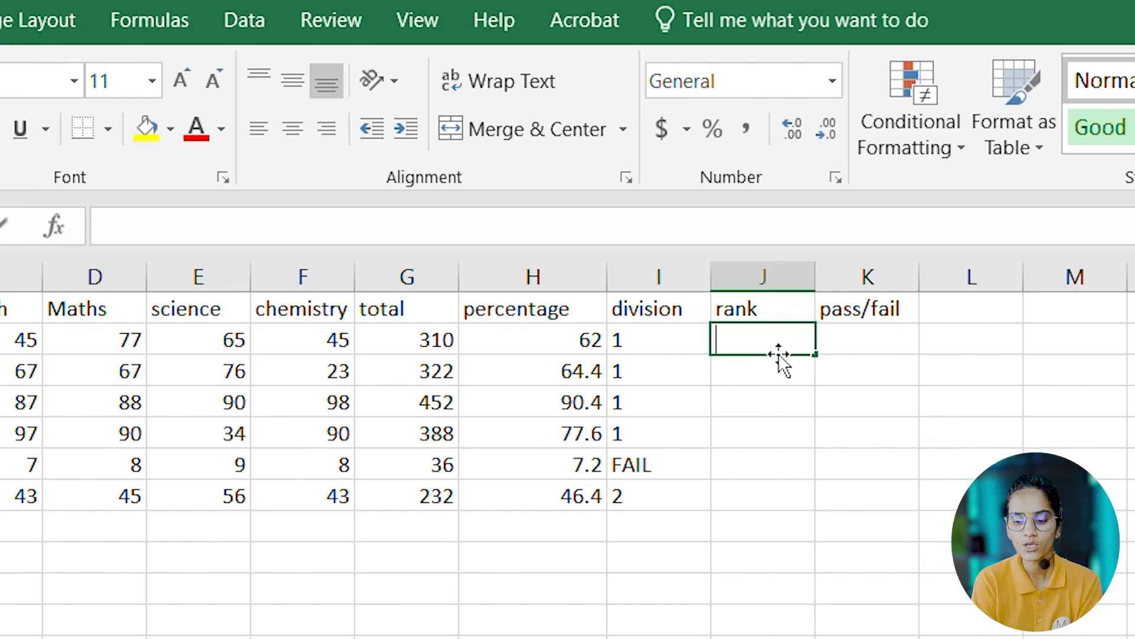
text(=RAM)
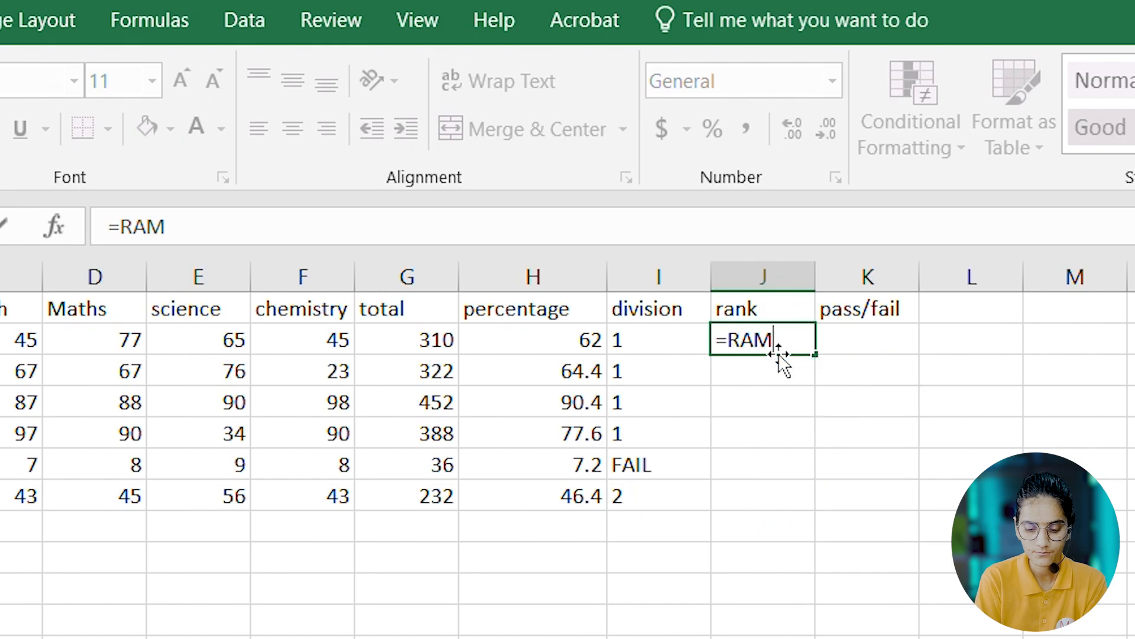
key(BackSpace)
text(NK)
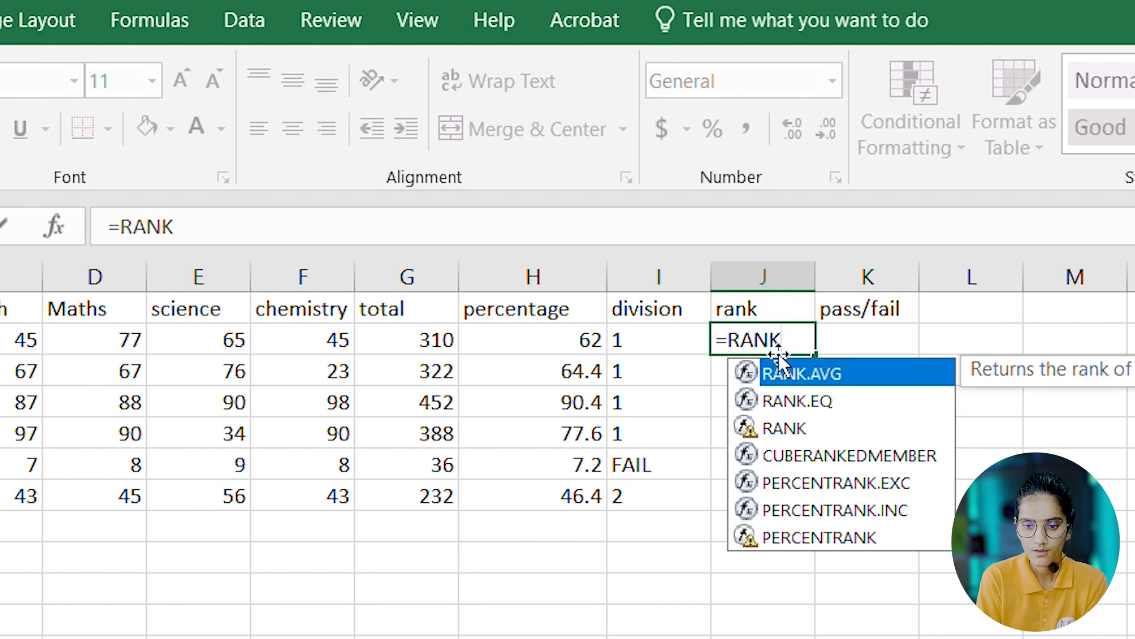
text(()
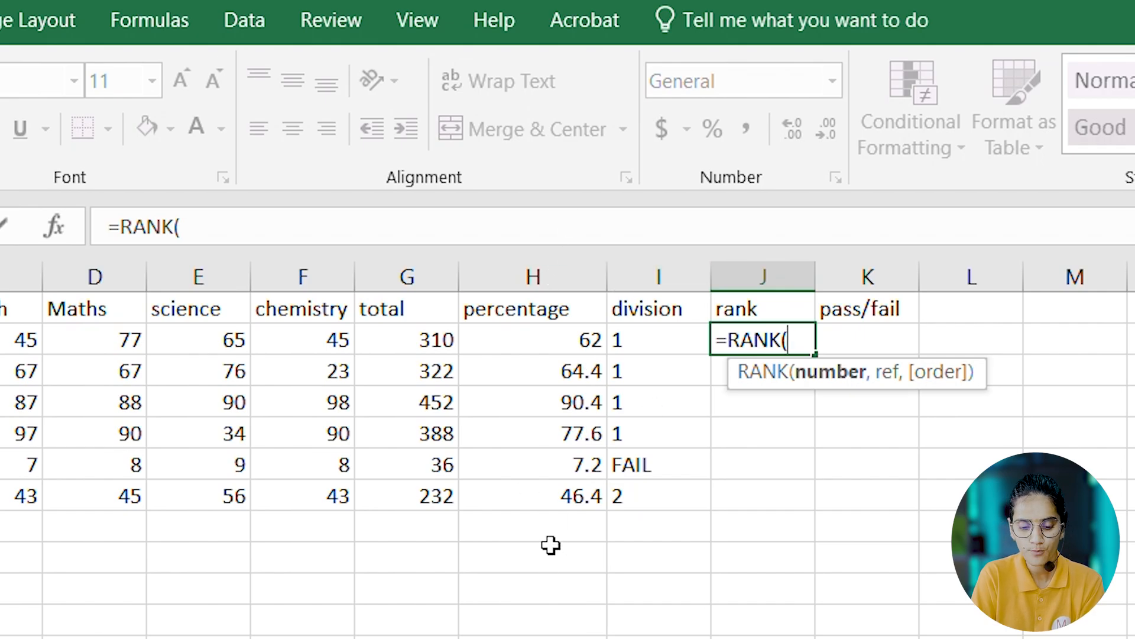
text(H2)
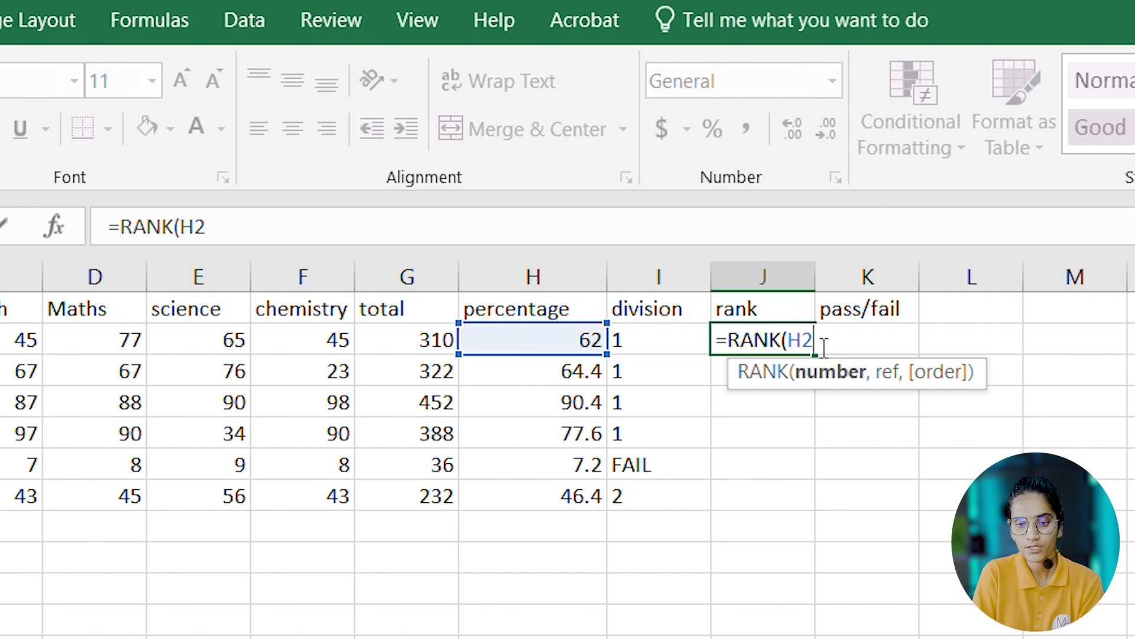
text(,)
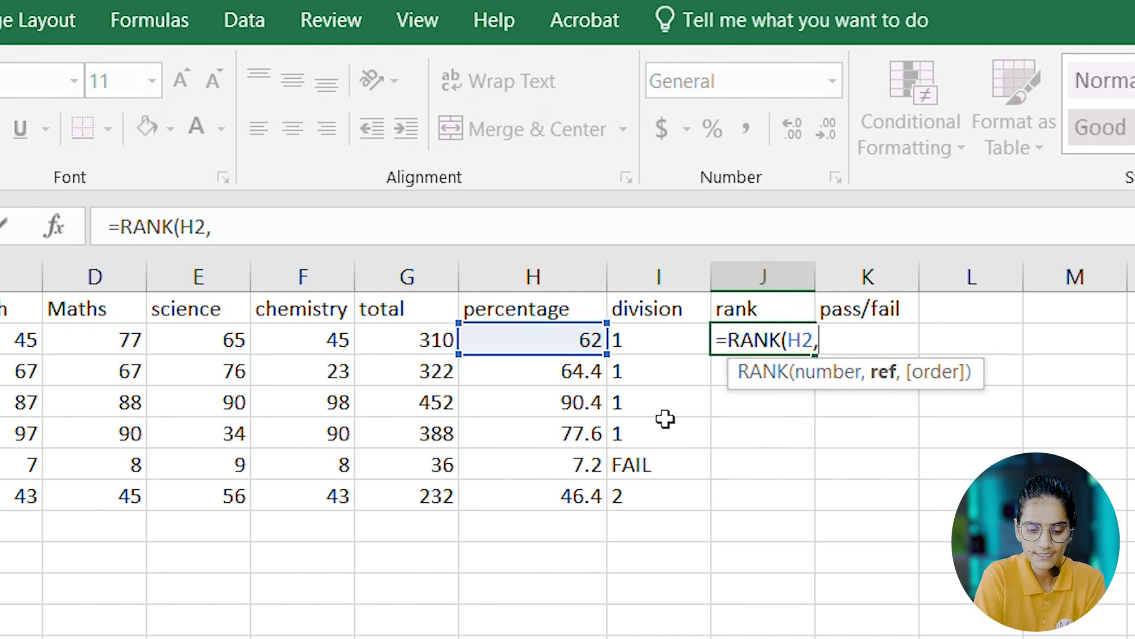
Set the reference range of the RANK formula in J2 to the absolute range $H$2:$H$7.
text($H)
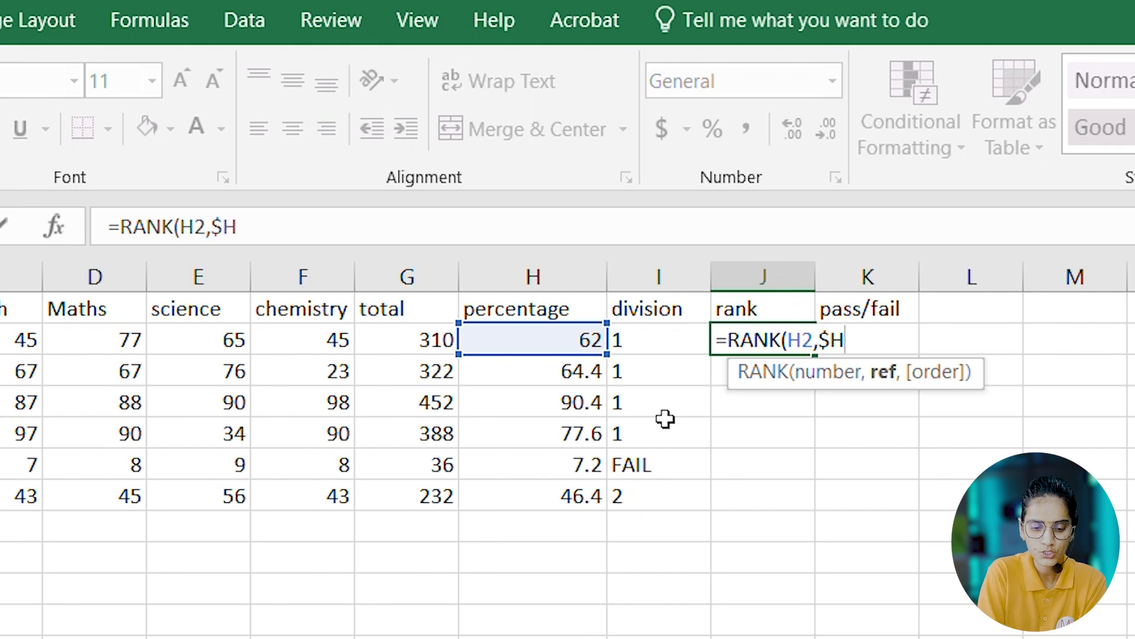
text($)
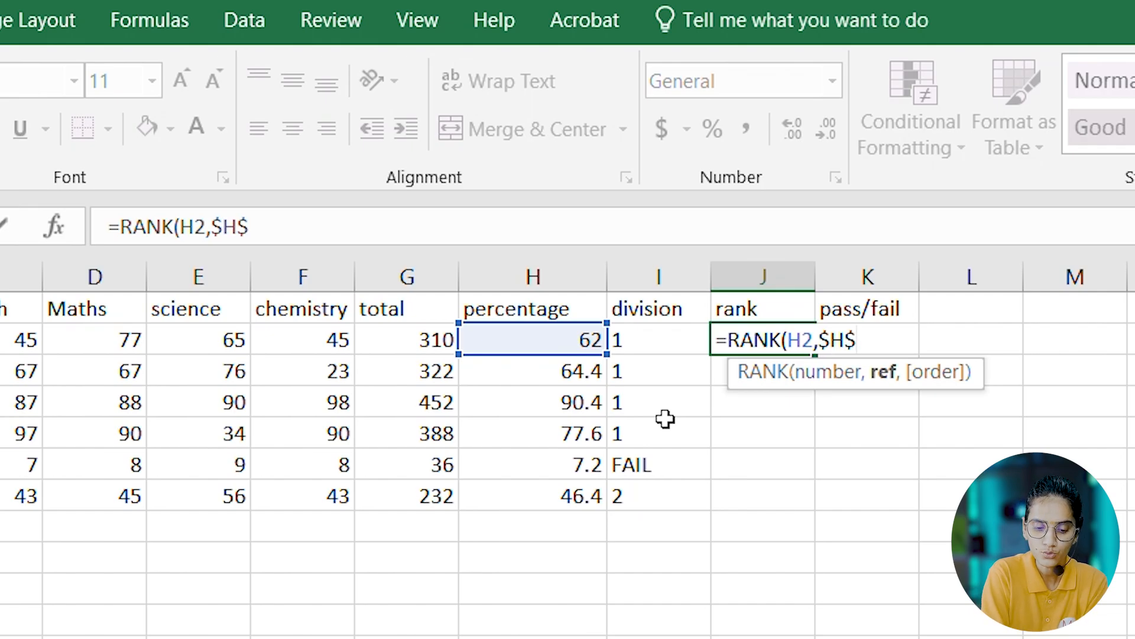
text(2)
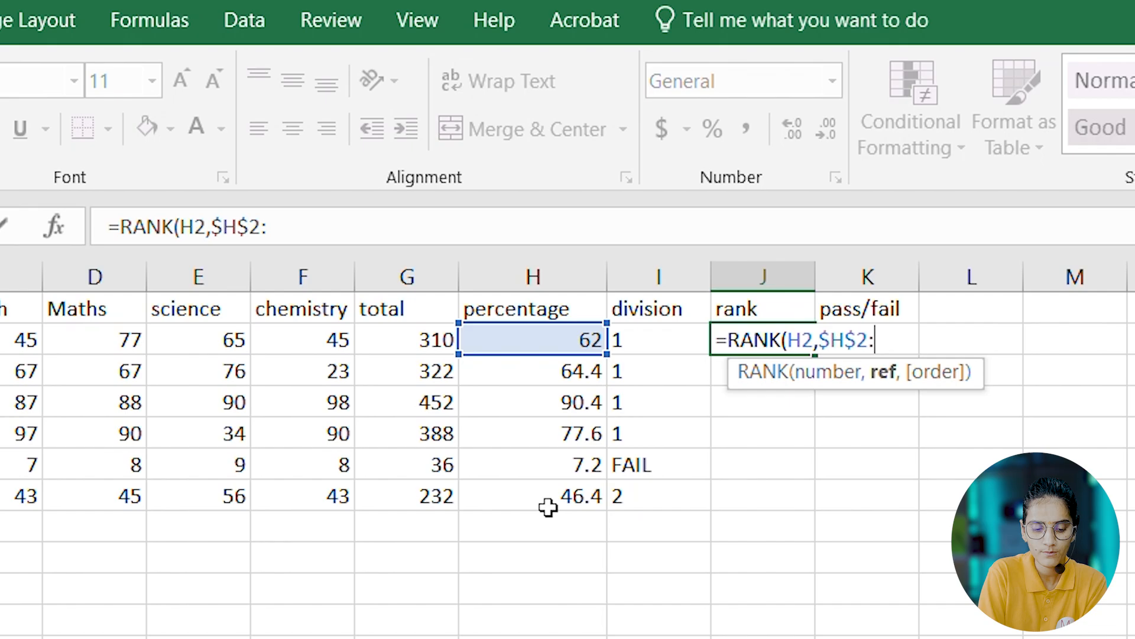
text(:$H)
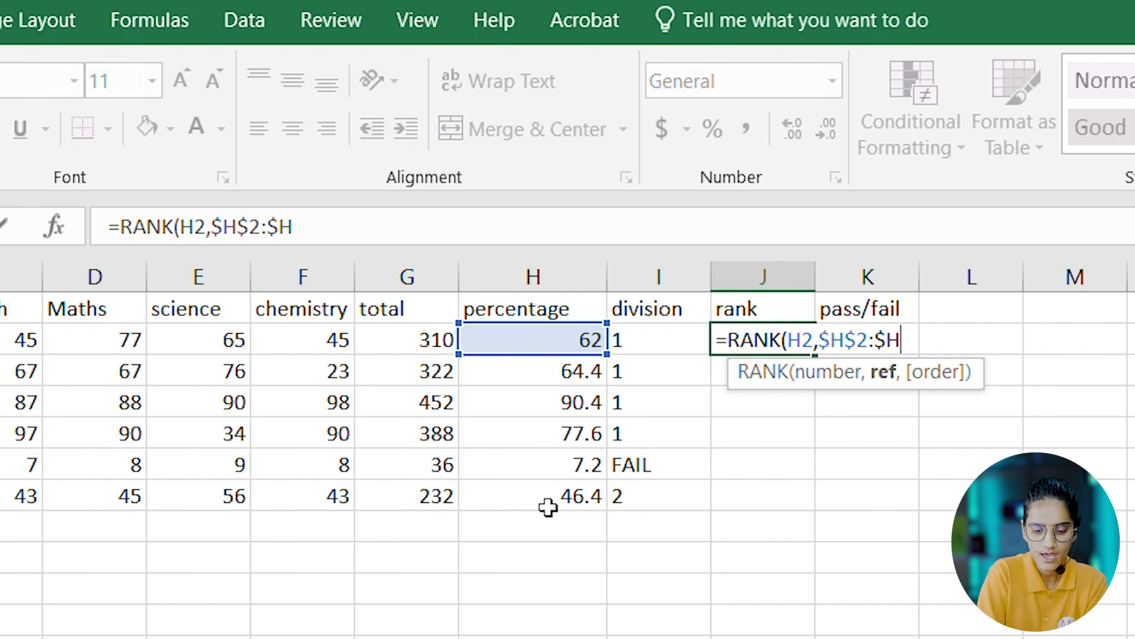
text($)
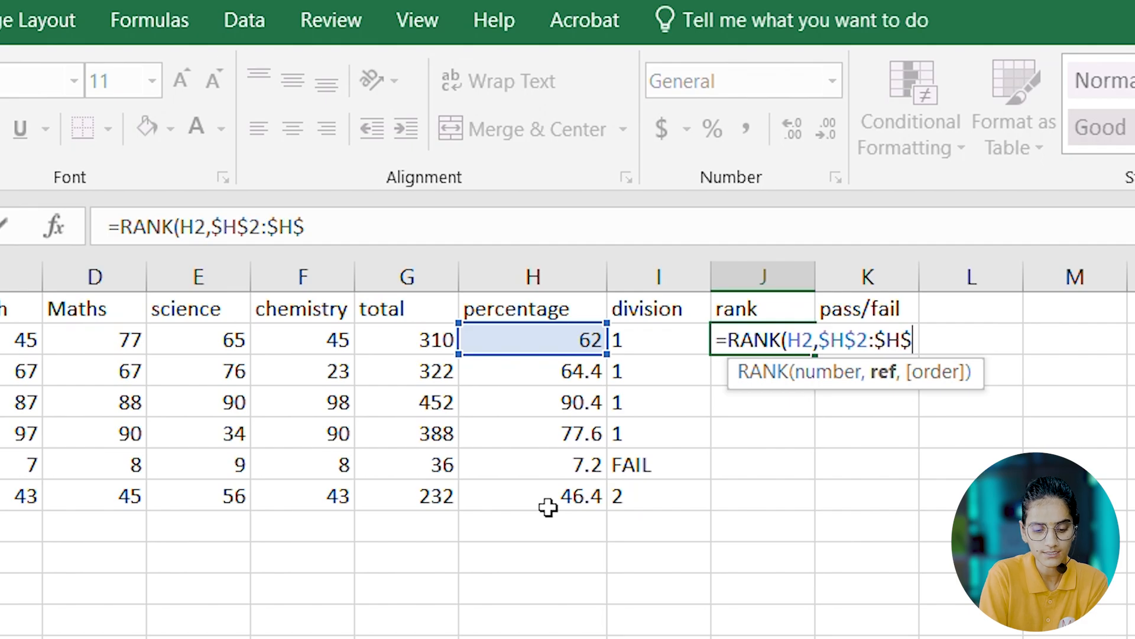
text(7)
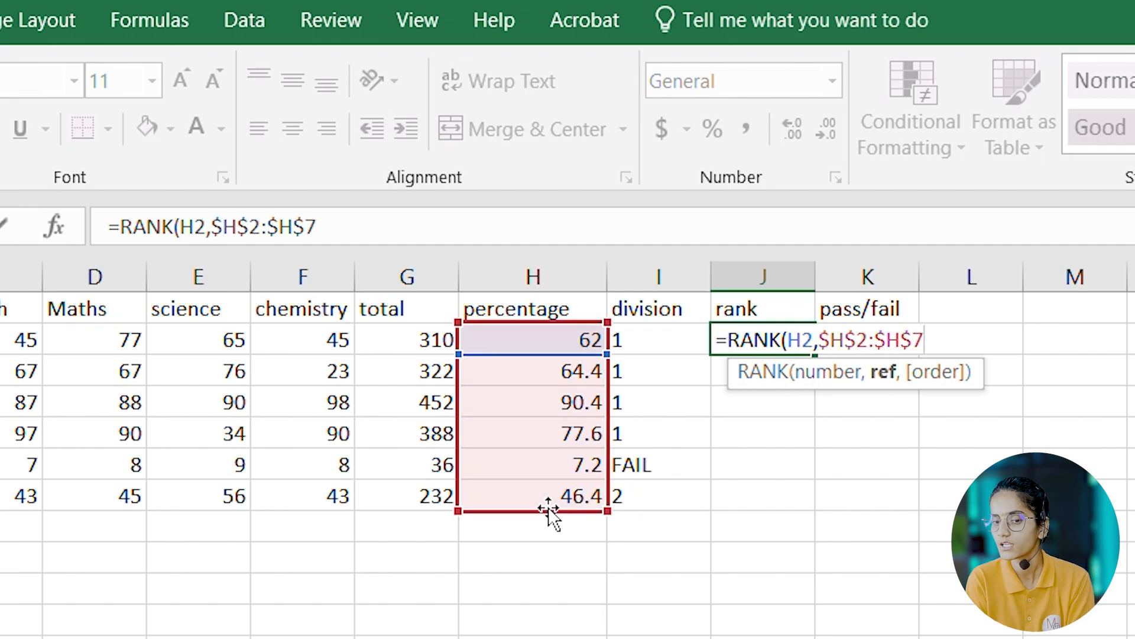
Finish the J2 RANK formula with order 0 for descending and fill it down through J7.
text(,)
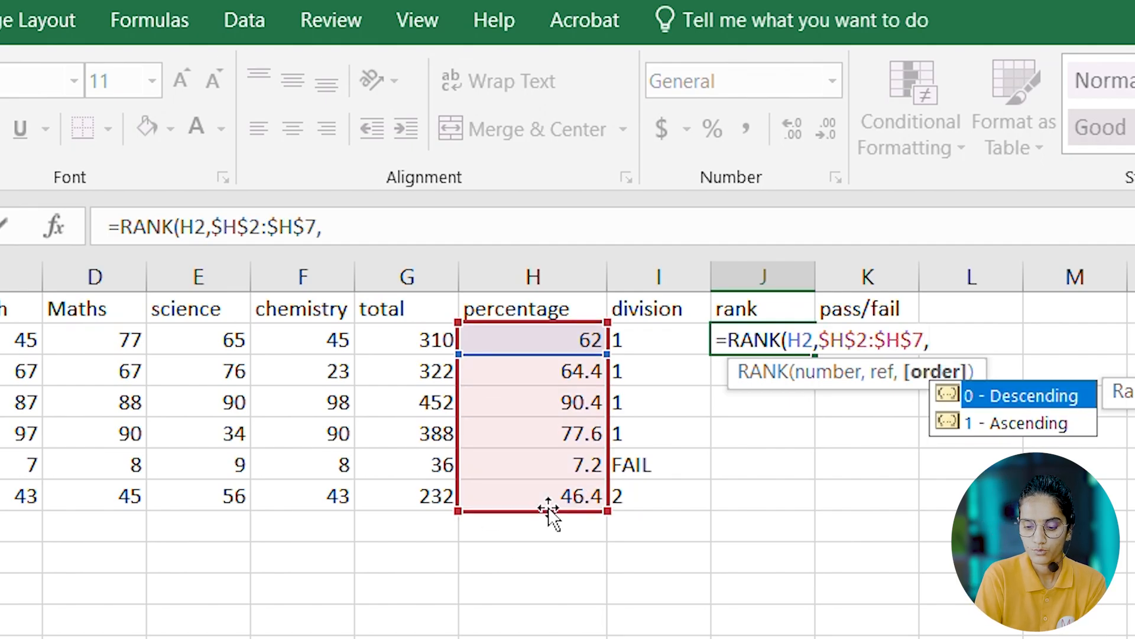
text(0)
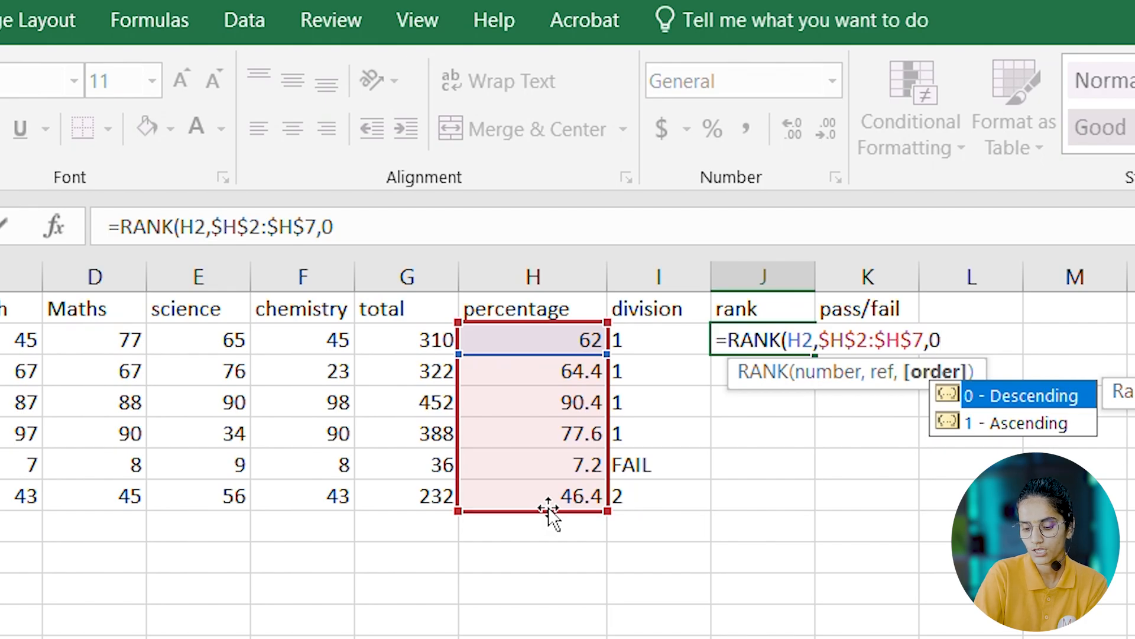
text())
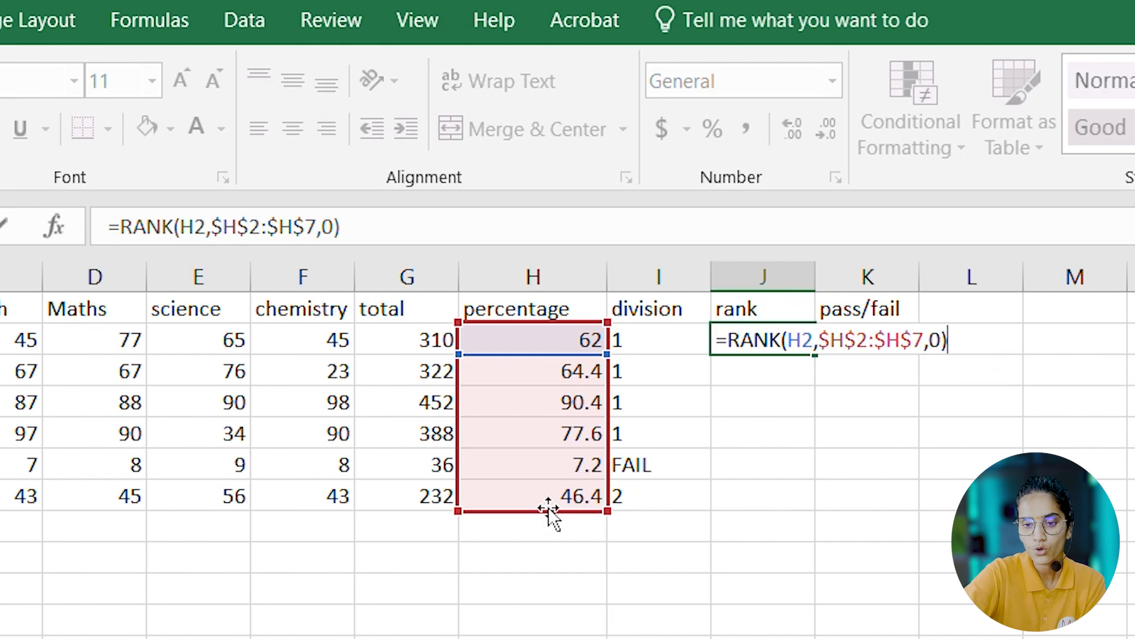
key(Return)
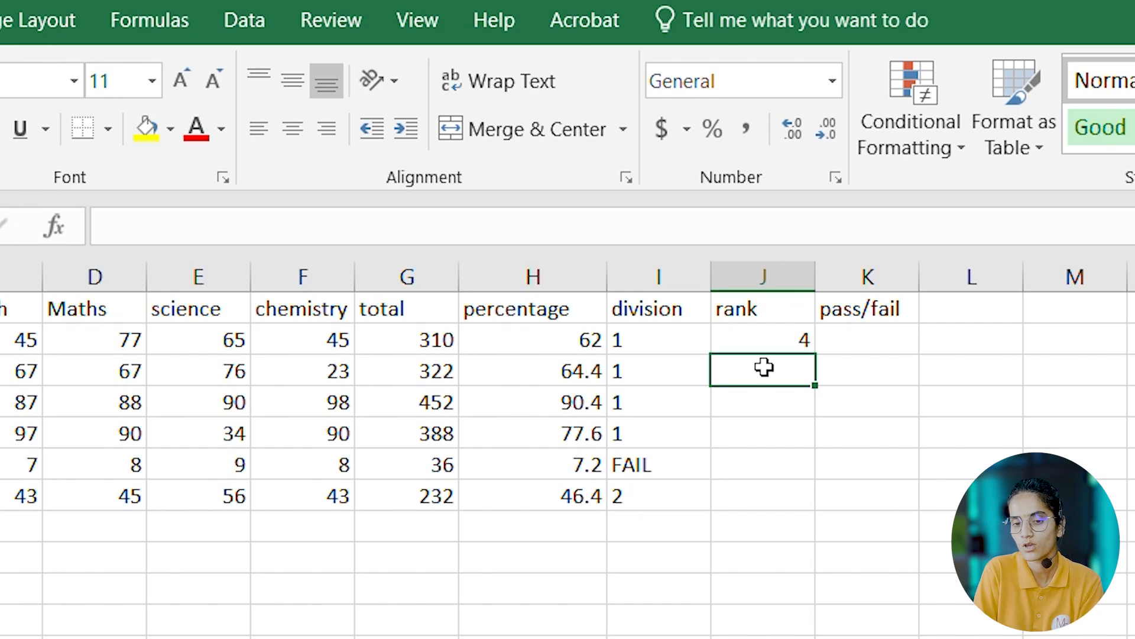
click(800, 342)
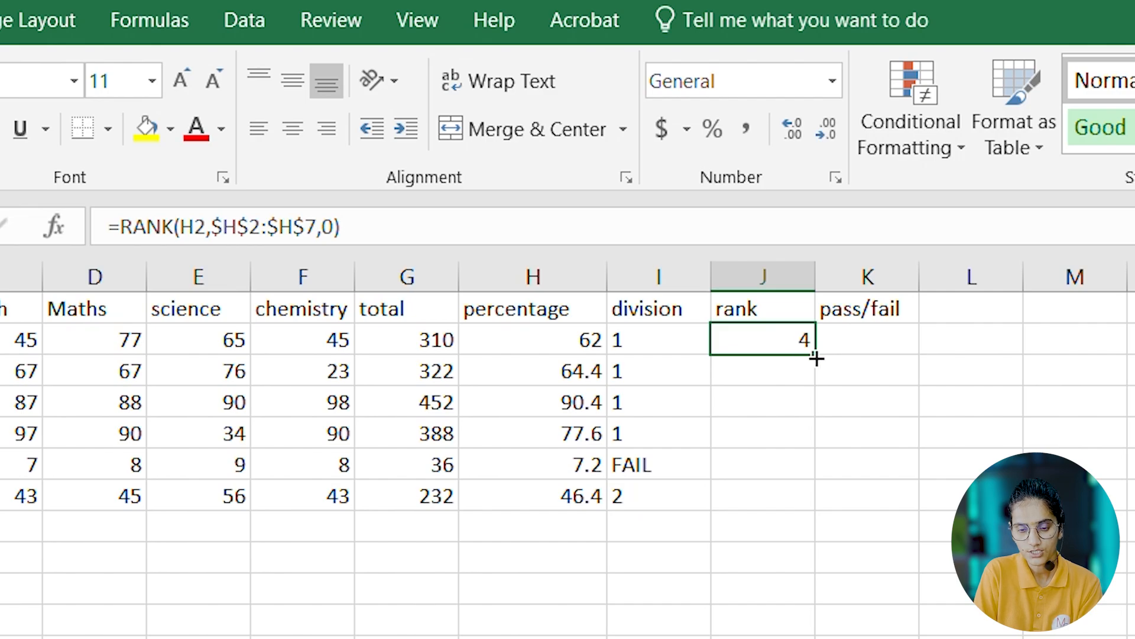
drag(816, 357, 816, 504)
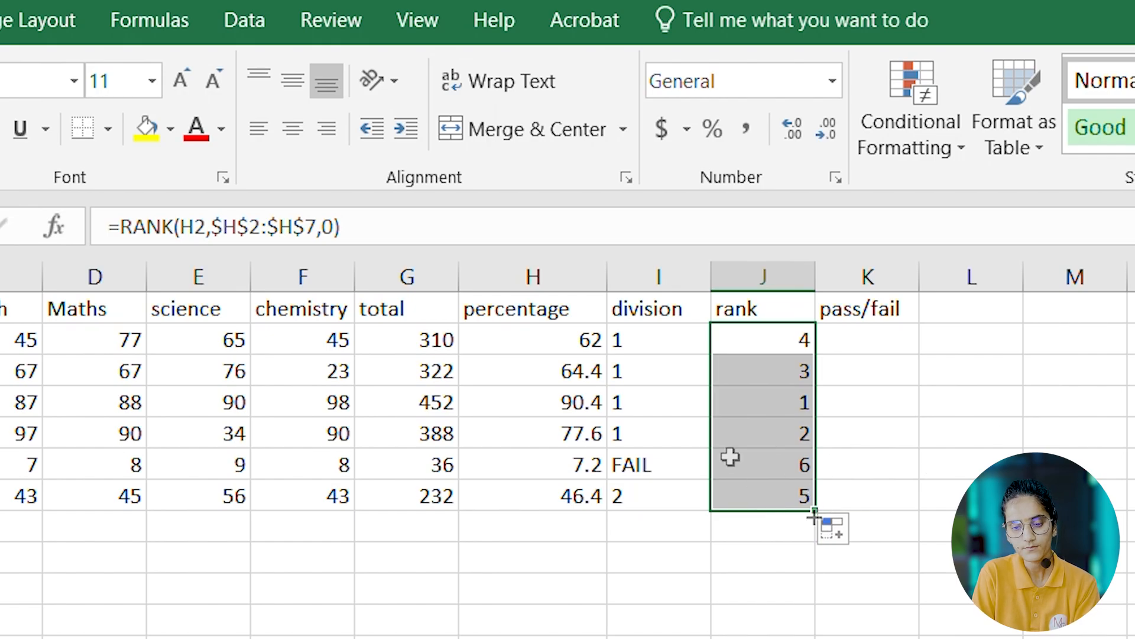
Begin an IF formula in pass/fail cell K2 with the logical test H2<33.
click(885, 329)
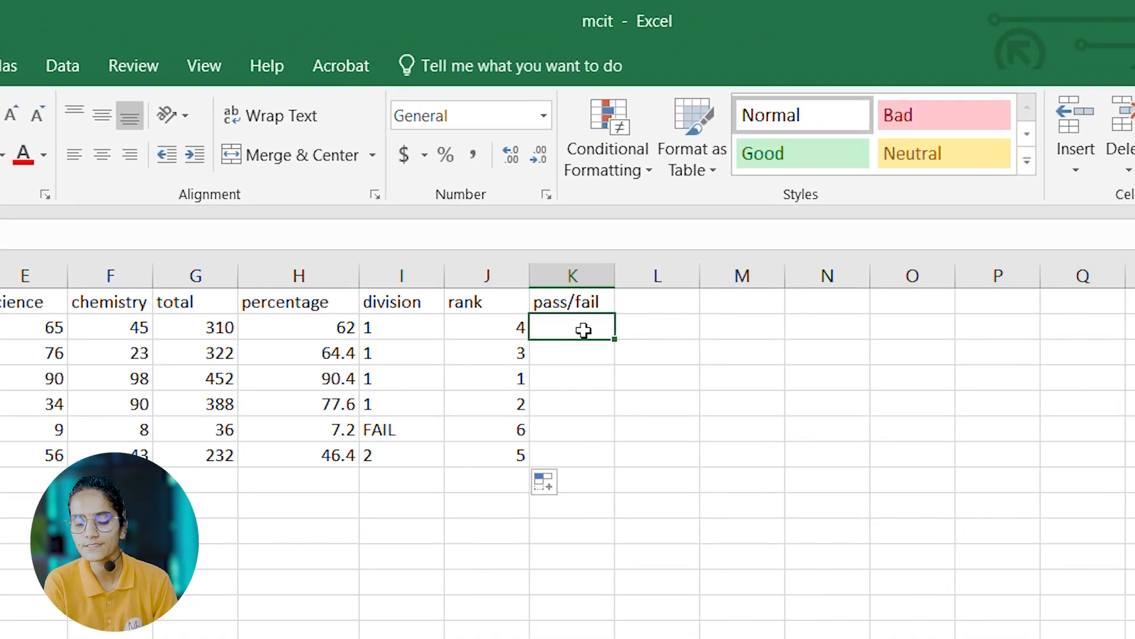
double_click(584, 330)
text(=)
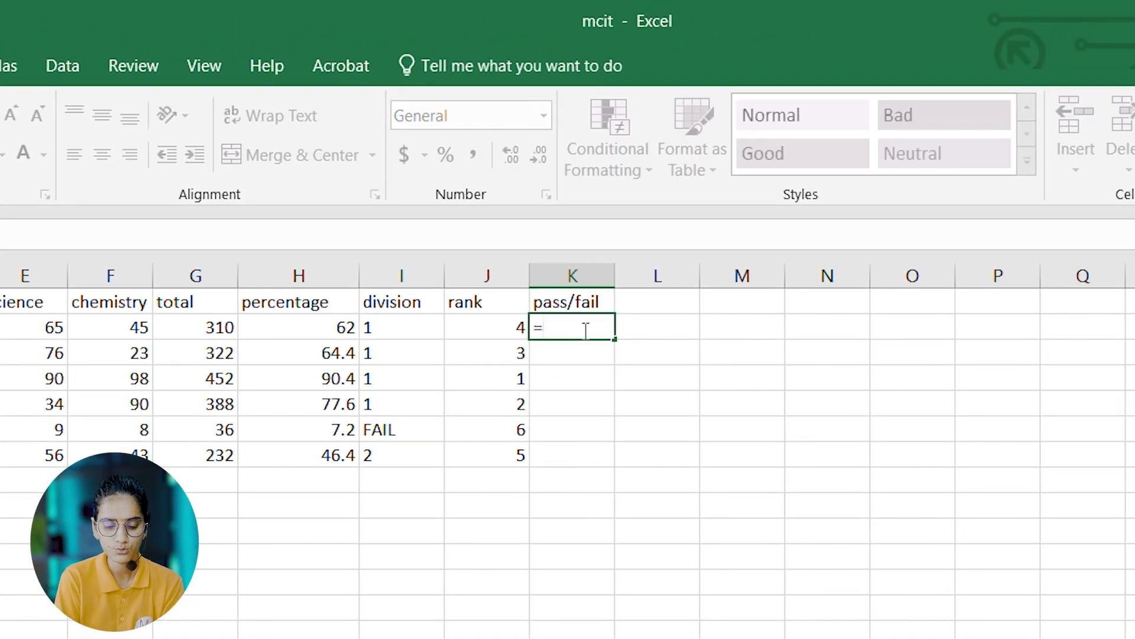
text(S)
key(BackSpace)
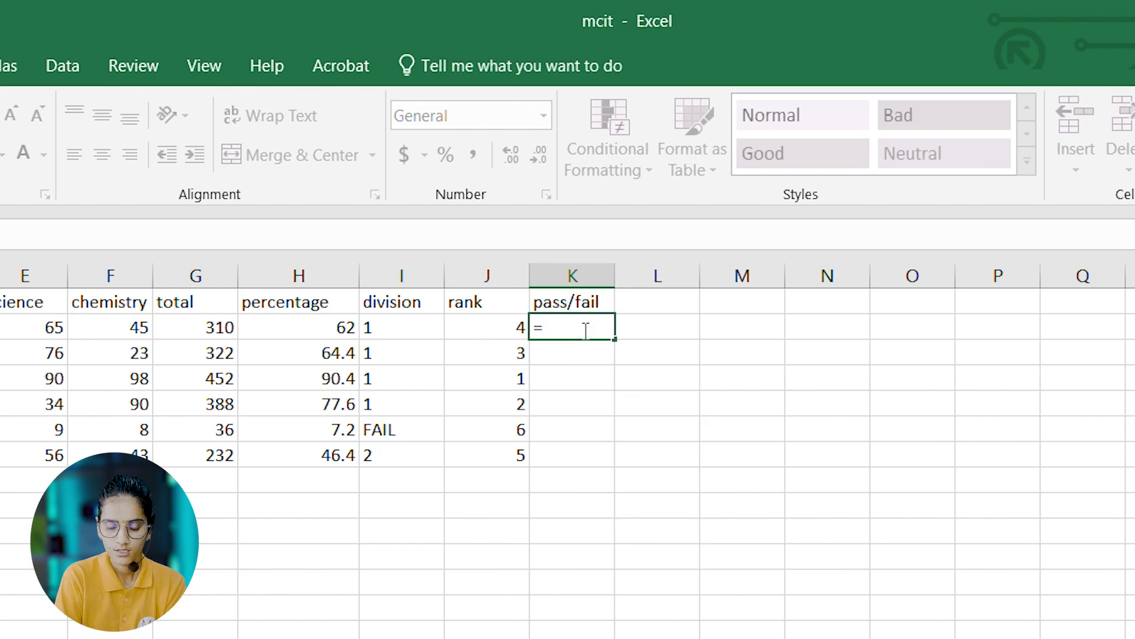
text(IF)
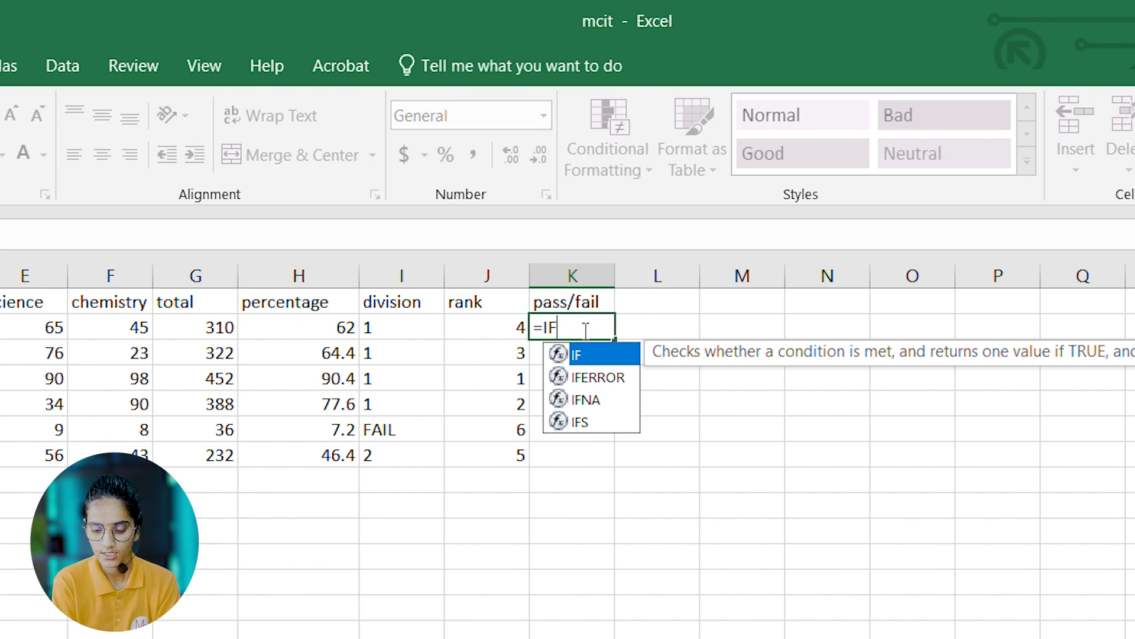
text(()
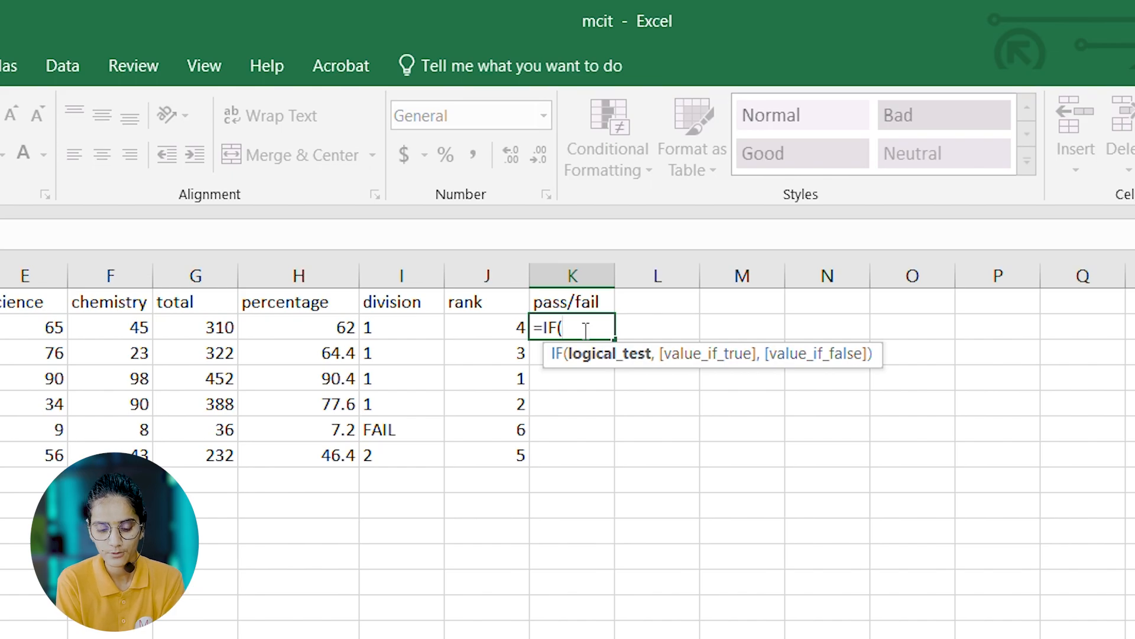
text(H2)
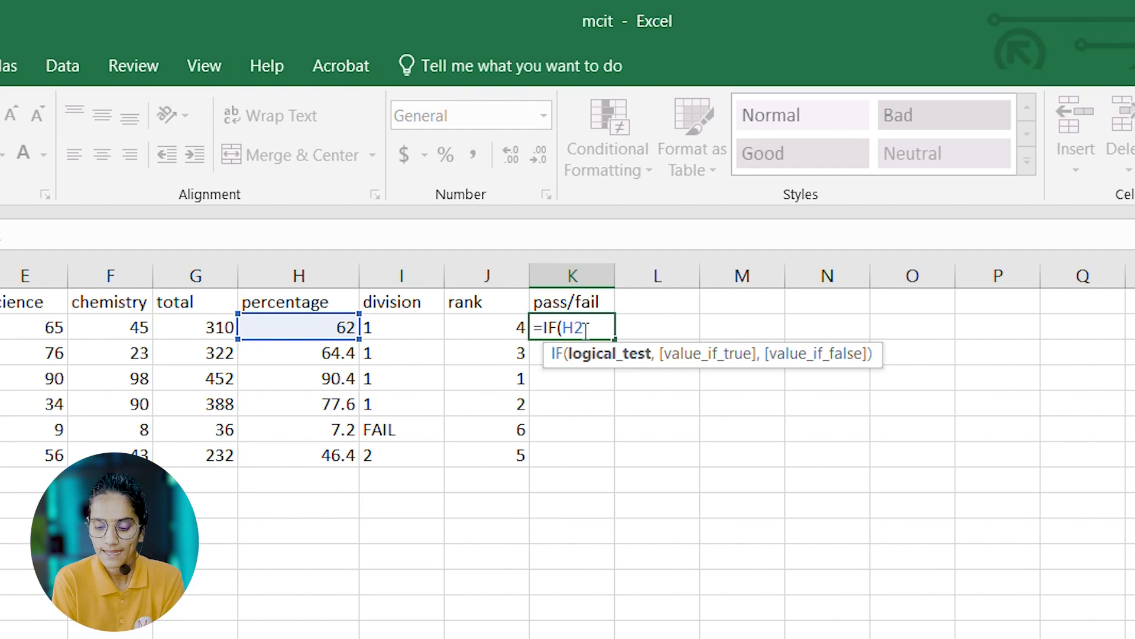
text(<33)
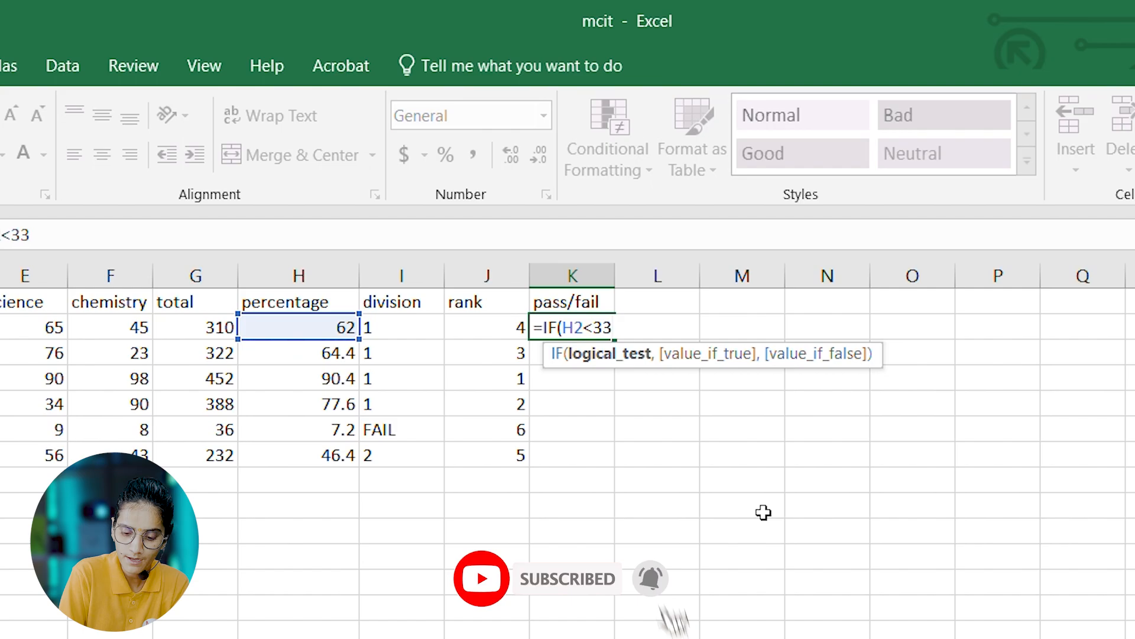
Add "FAIL" as the value if true in the K2 formula.
text(,)
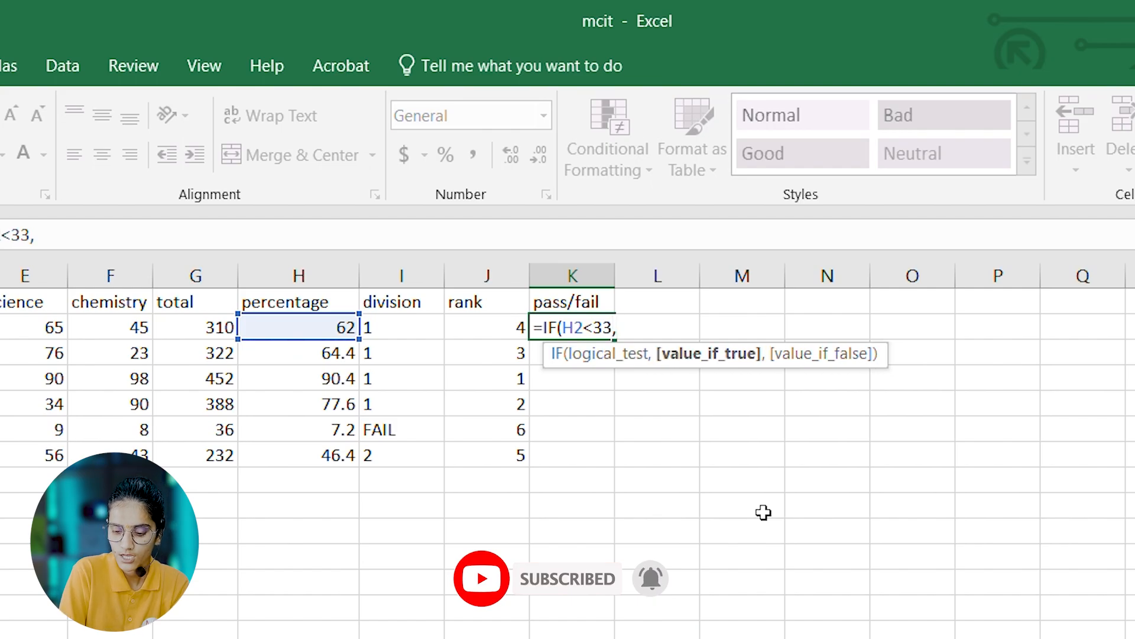
text("FAI)
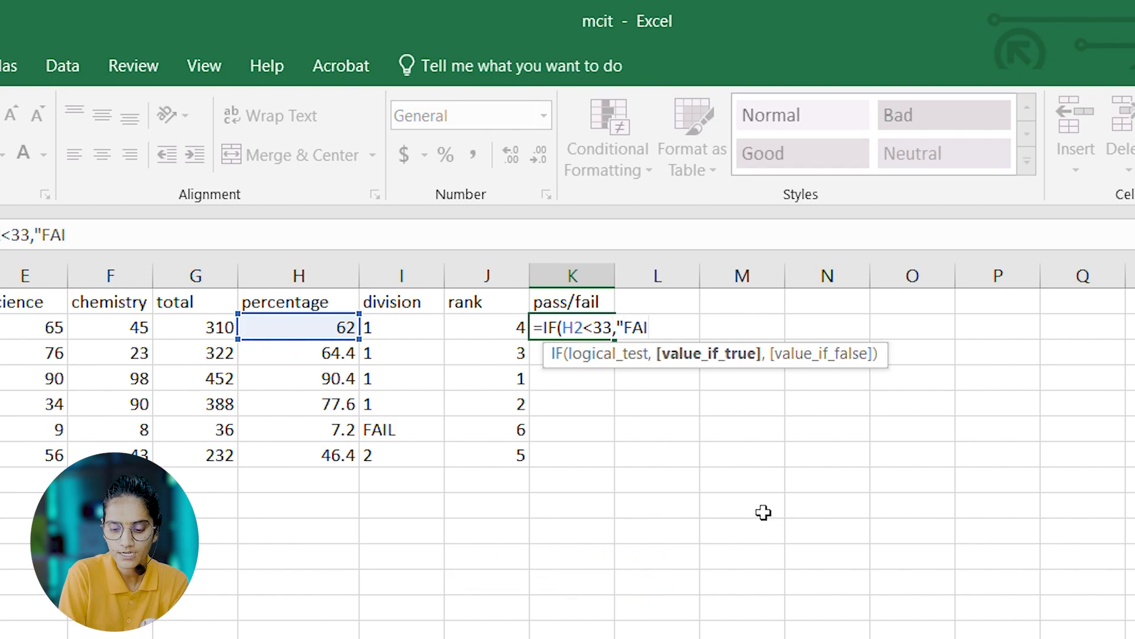
text(L")
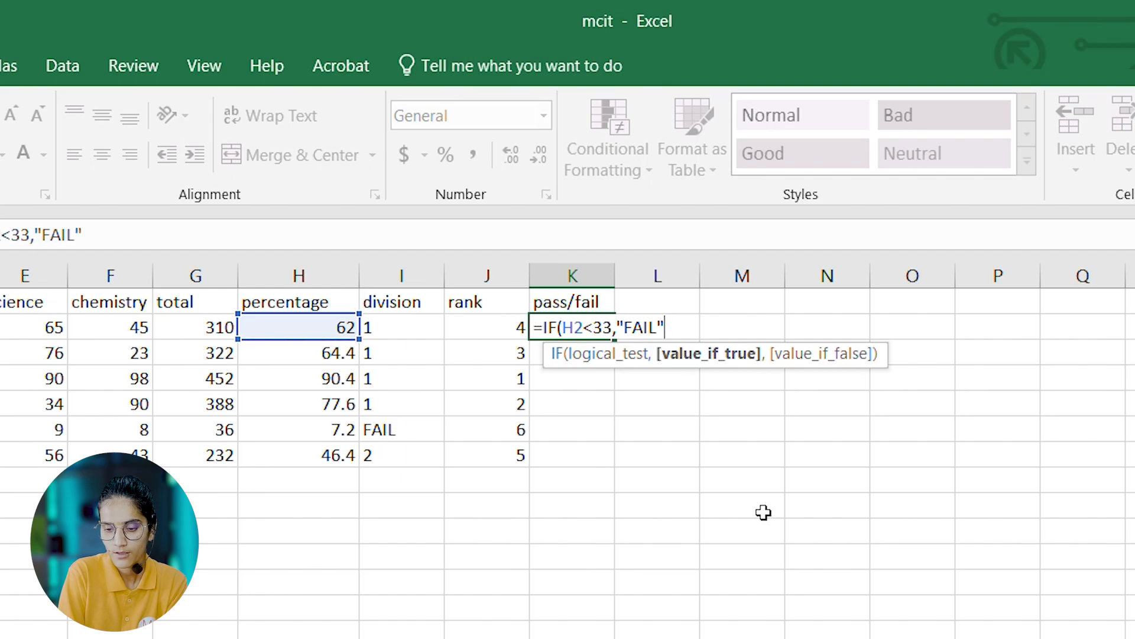
text(,)
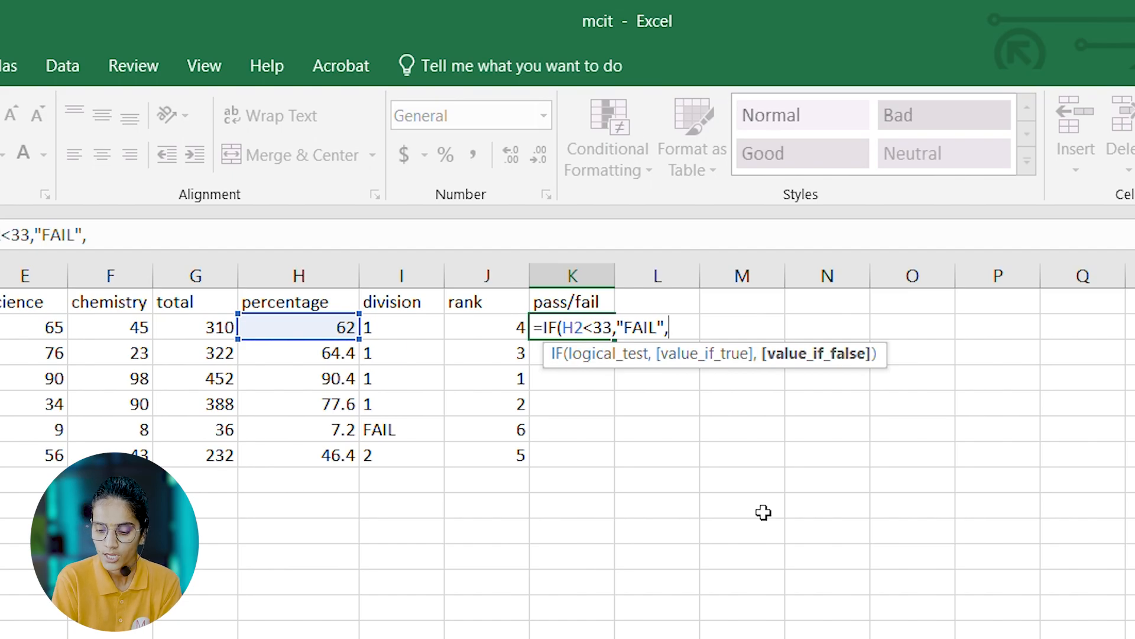
Finish the K2 formula with empty text "" as the false value and fill it down through K7.
text("P)
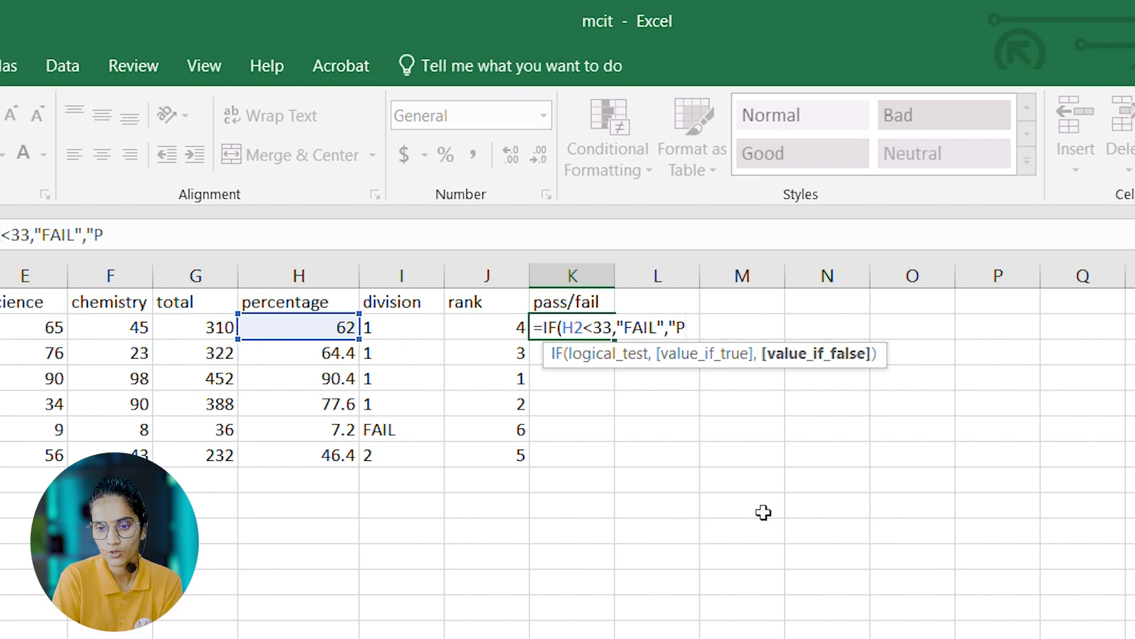
key(BackSpace)
text(")
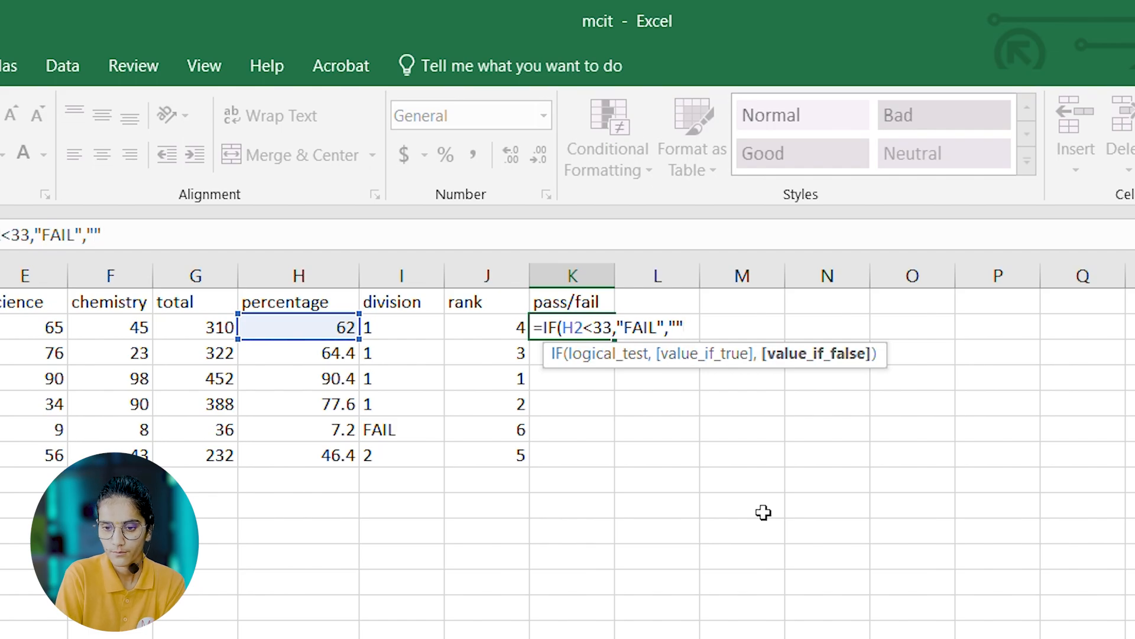
text())
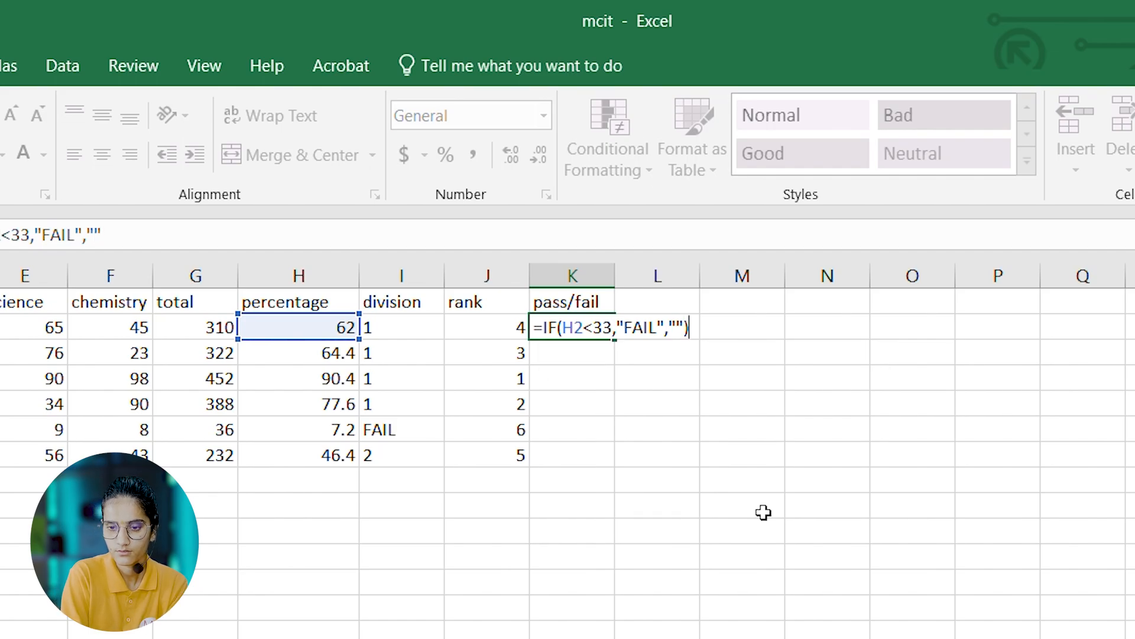
key(Return)
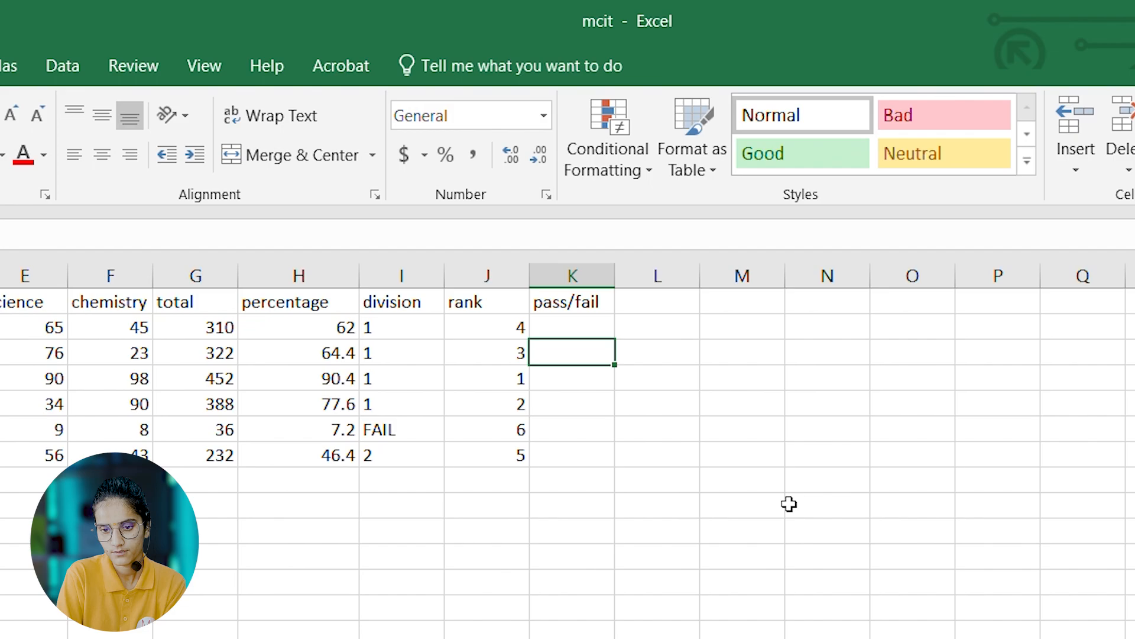
click(583, 319)
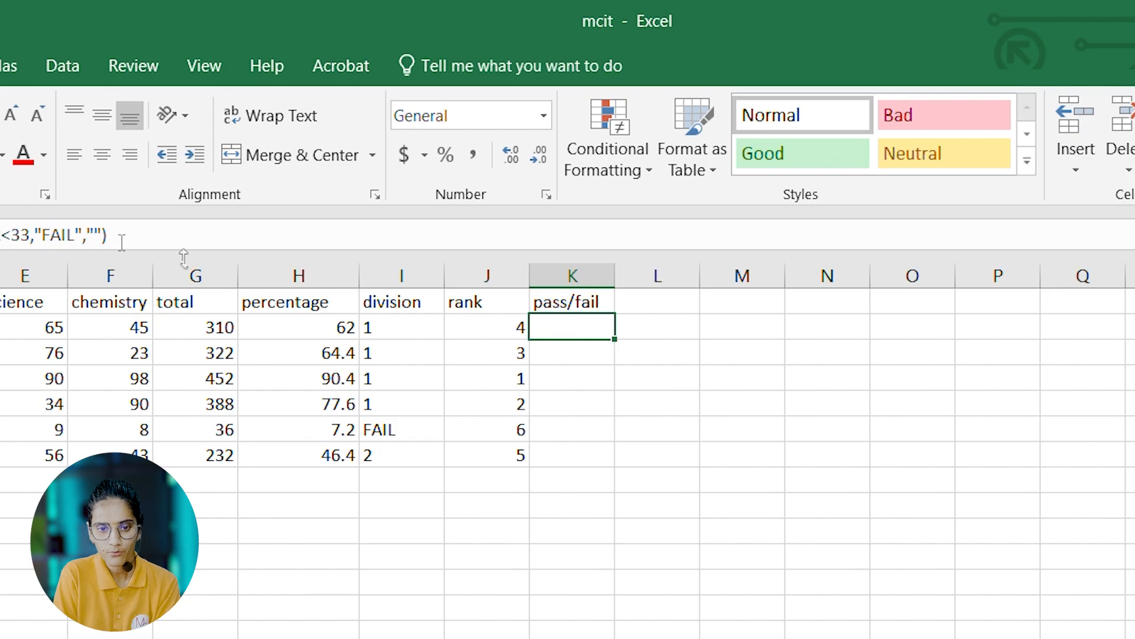
drag(619, 342, 621, 467)
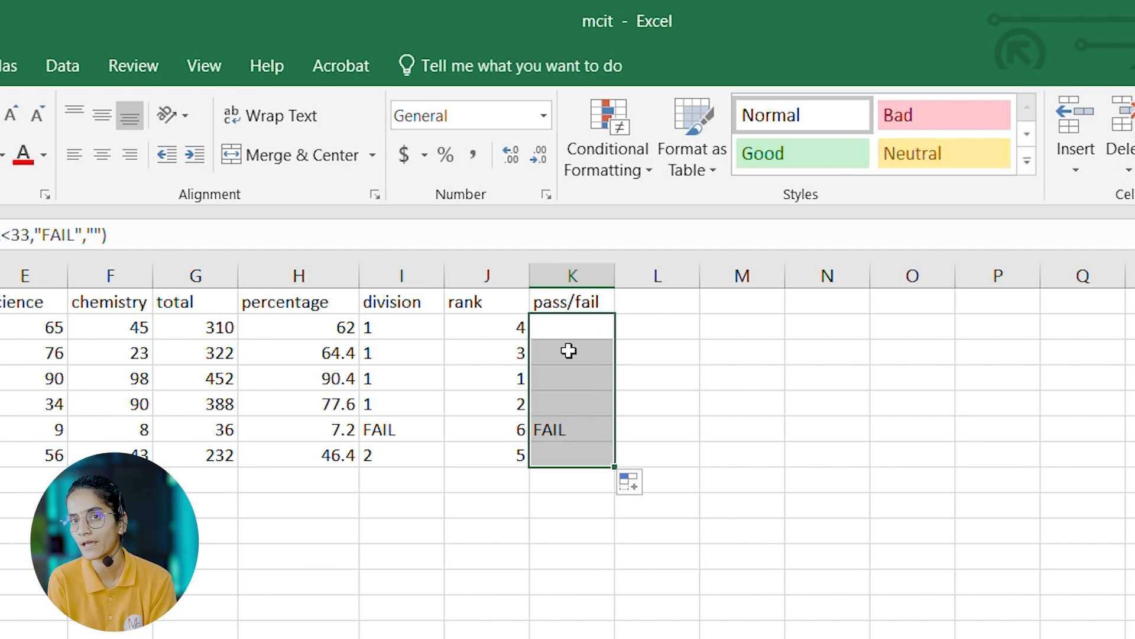
Change the false value in the K2 formula to "PASS" and fill the formula down through K6.
click(96, 228)
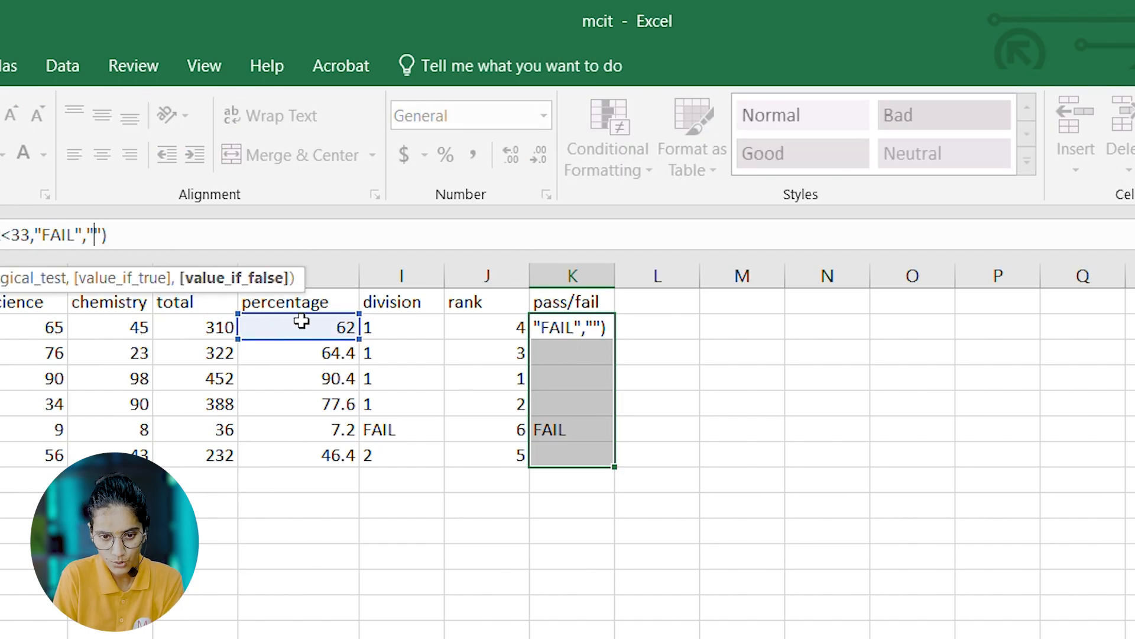
text(PASS)
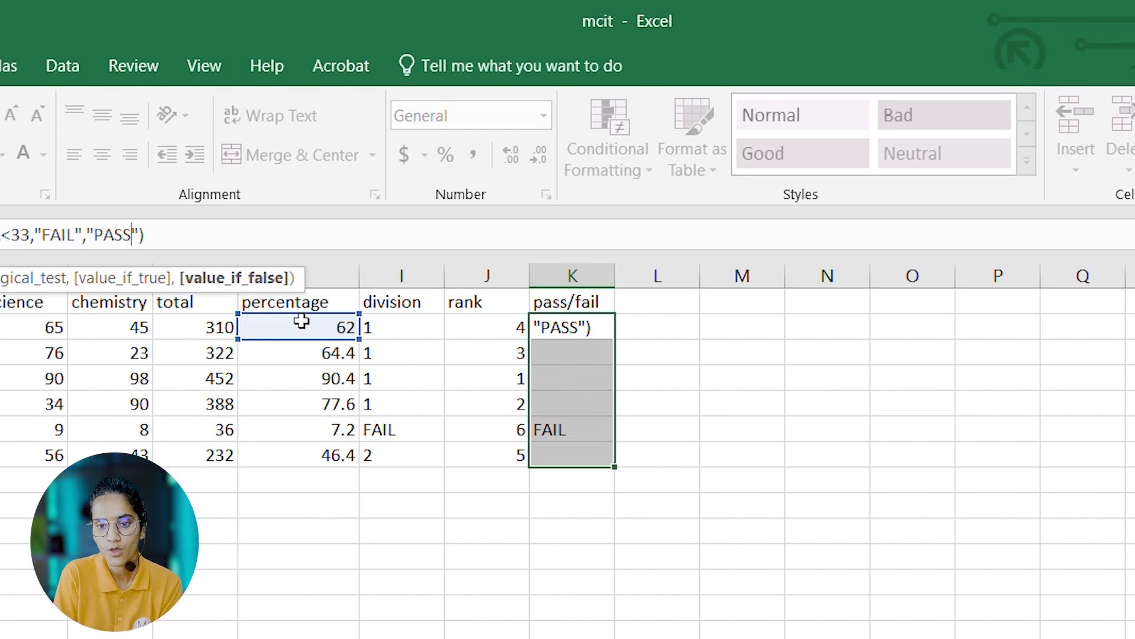
click(309, 241)
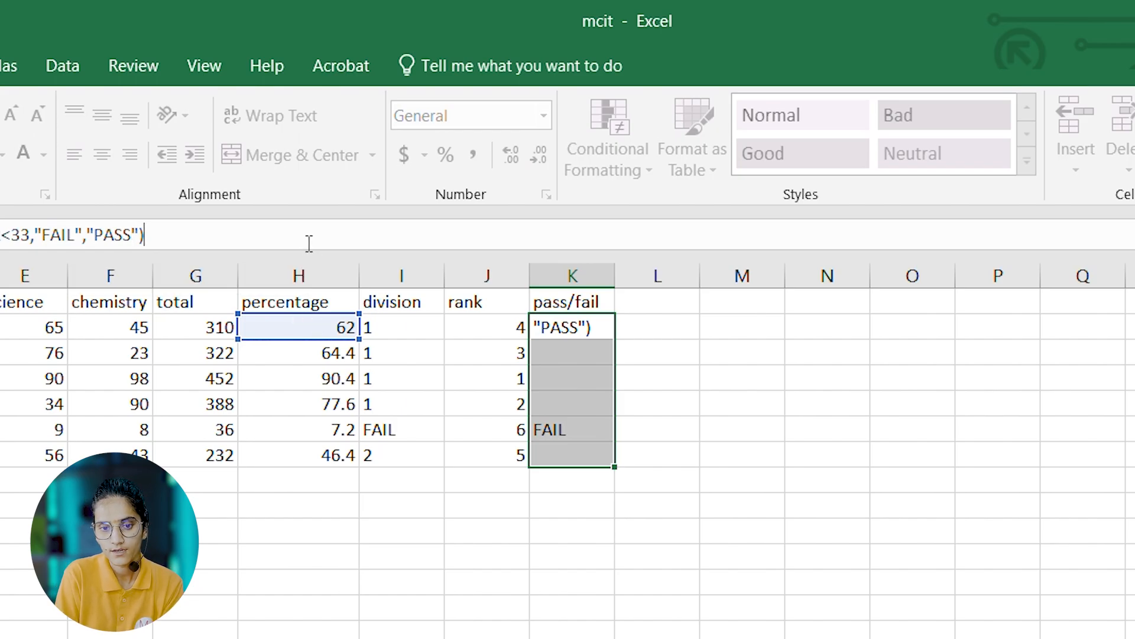
key(Return)
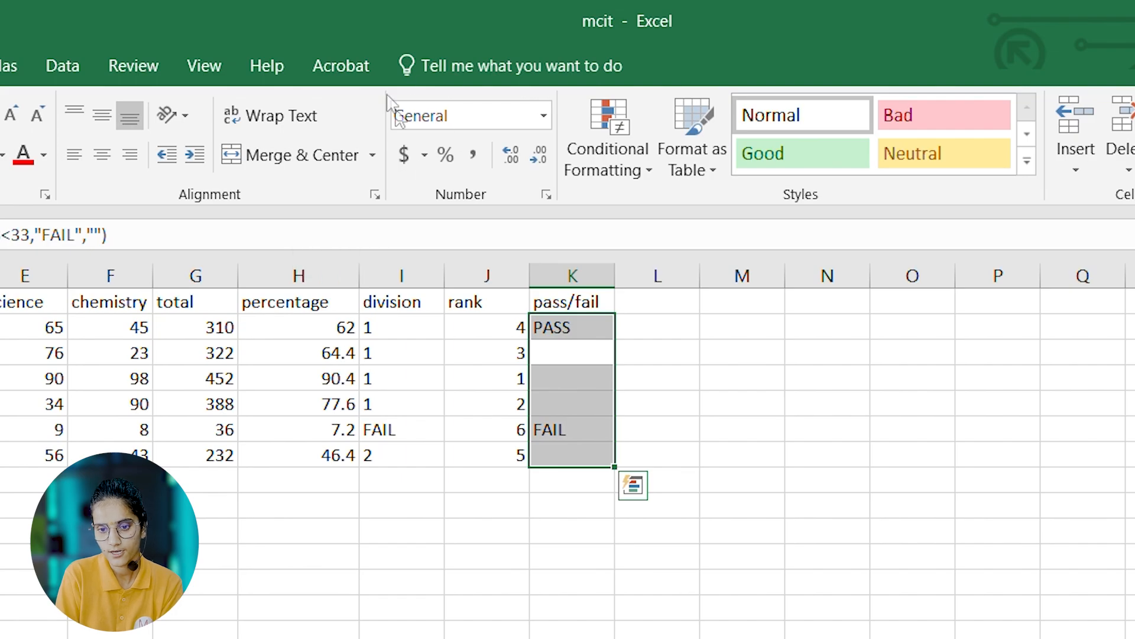
click(727, 357)
click(592, 328)
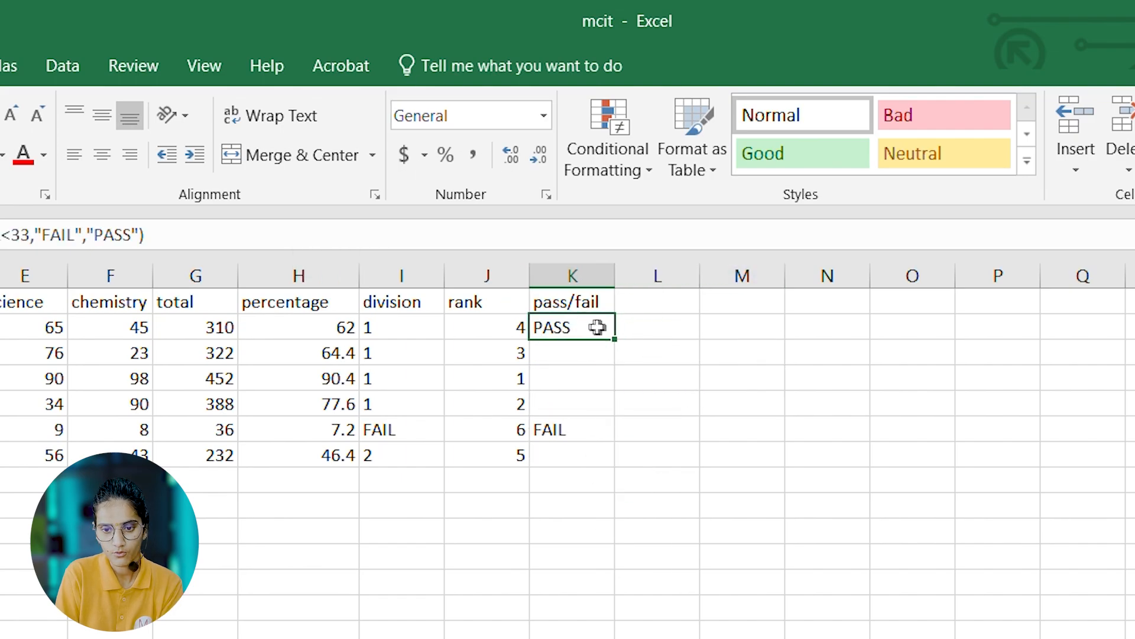
drag(616, 336, 616, 451)
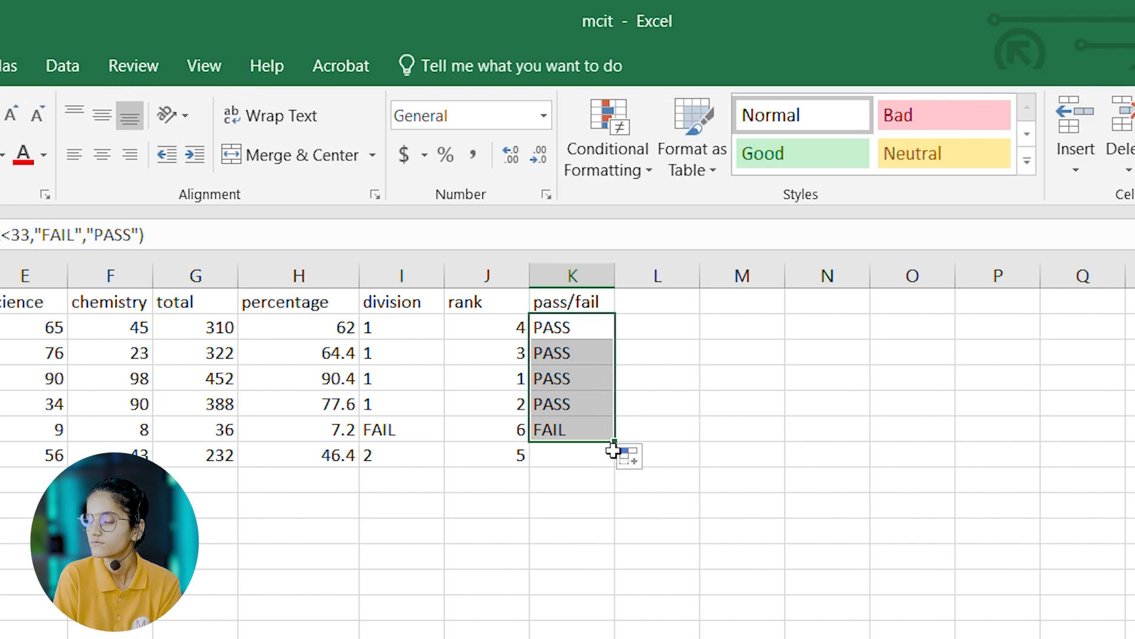
Fill the pass/fail formula from K5 down through K7.
drag(778, 388, 562, 395)
click(563, 402)
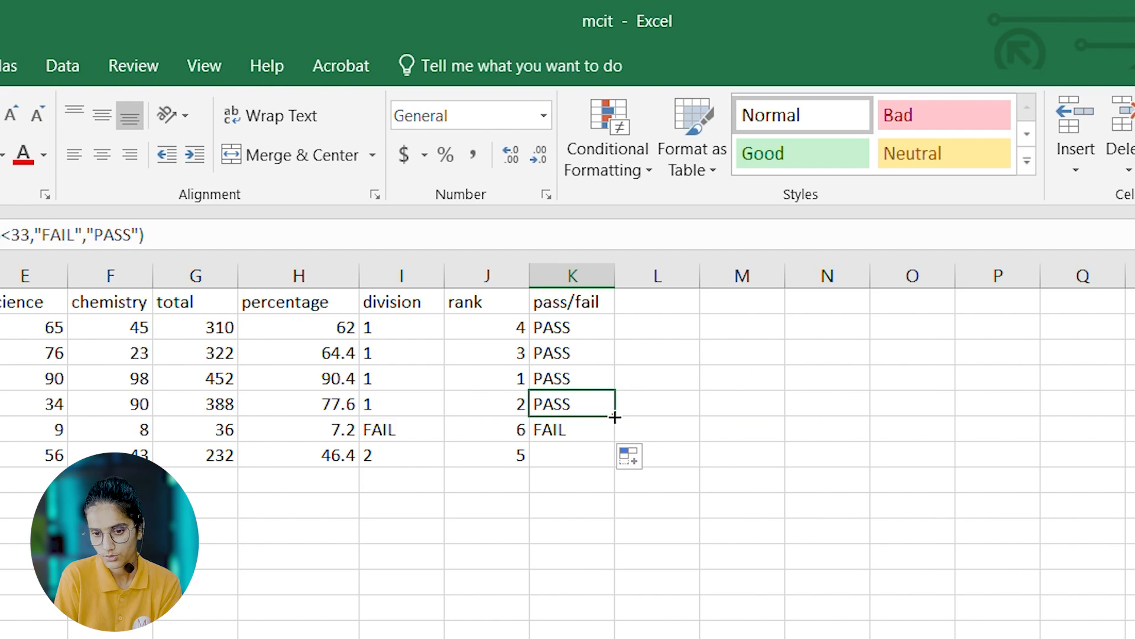
drag(618, 416, 615, 461)
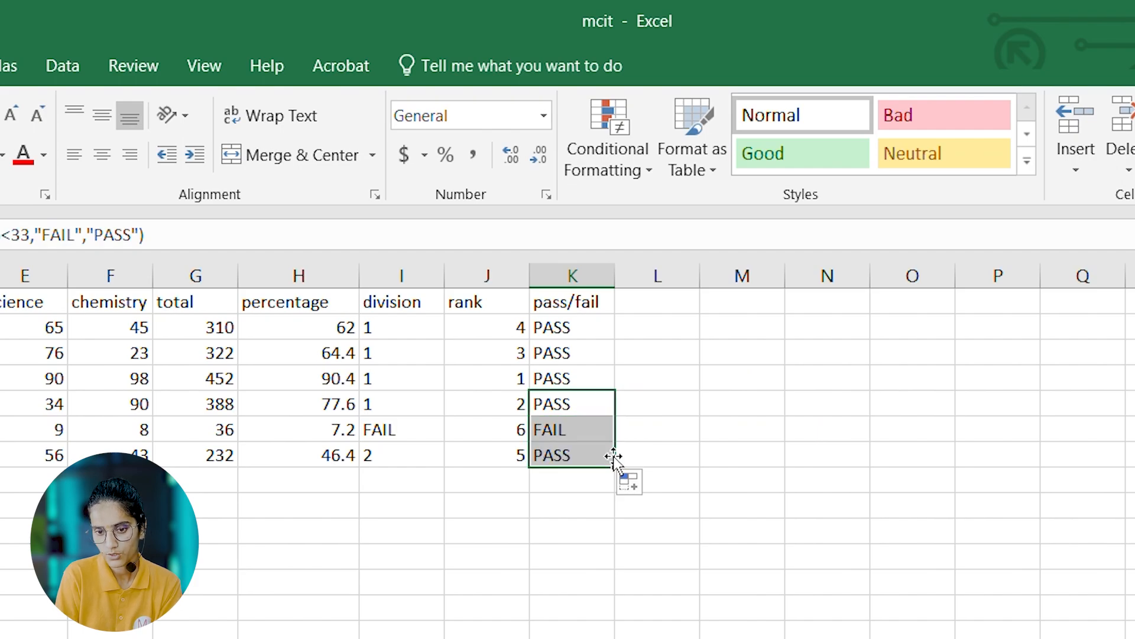
click(810, 398)
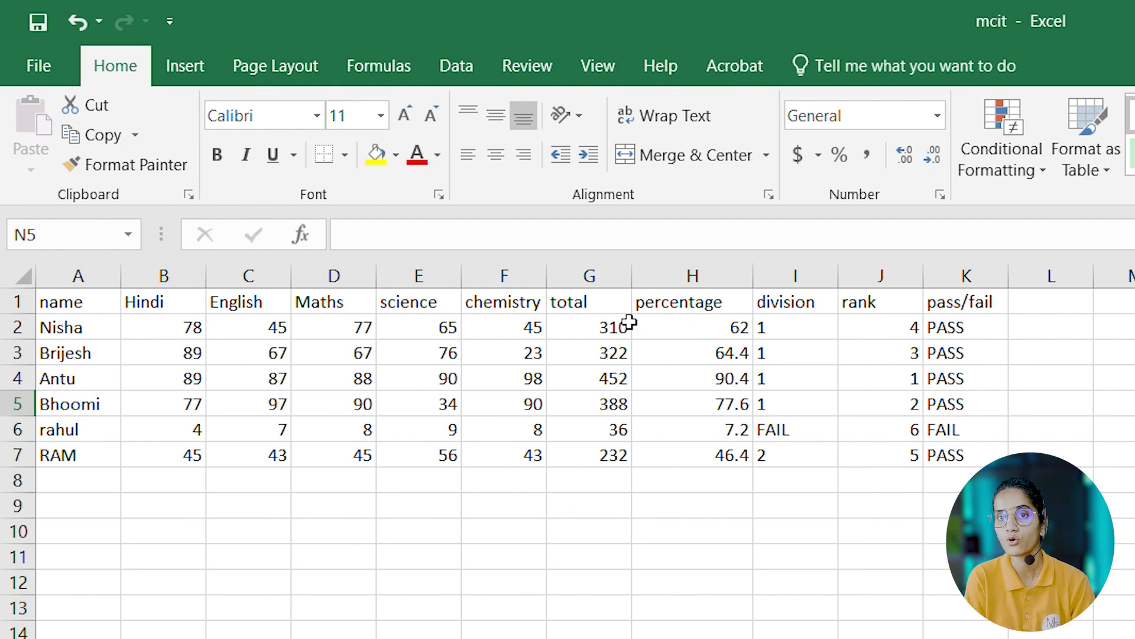
click(89, 305)
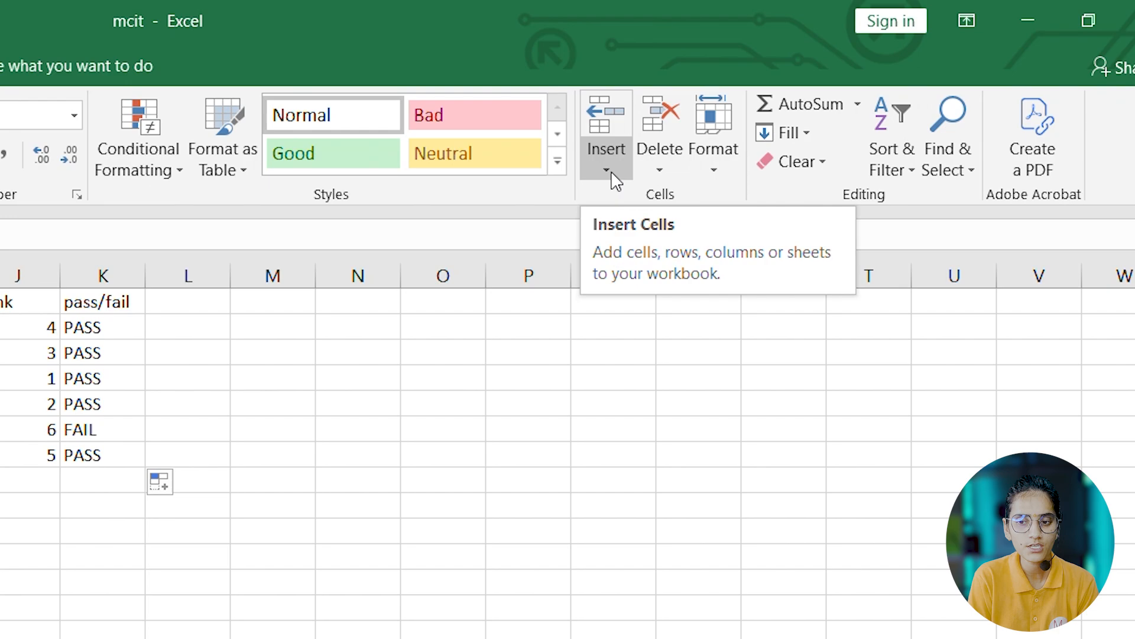
click(606, 178)
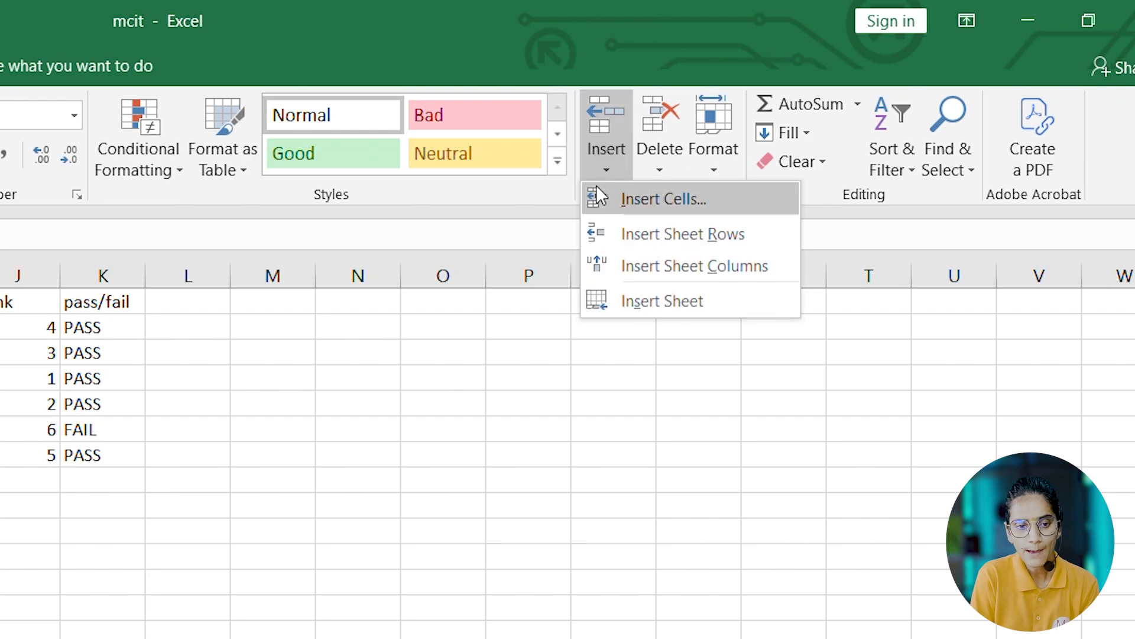
click(135, 542)
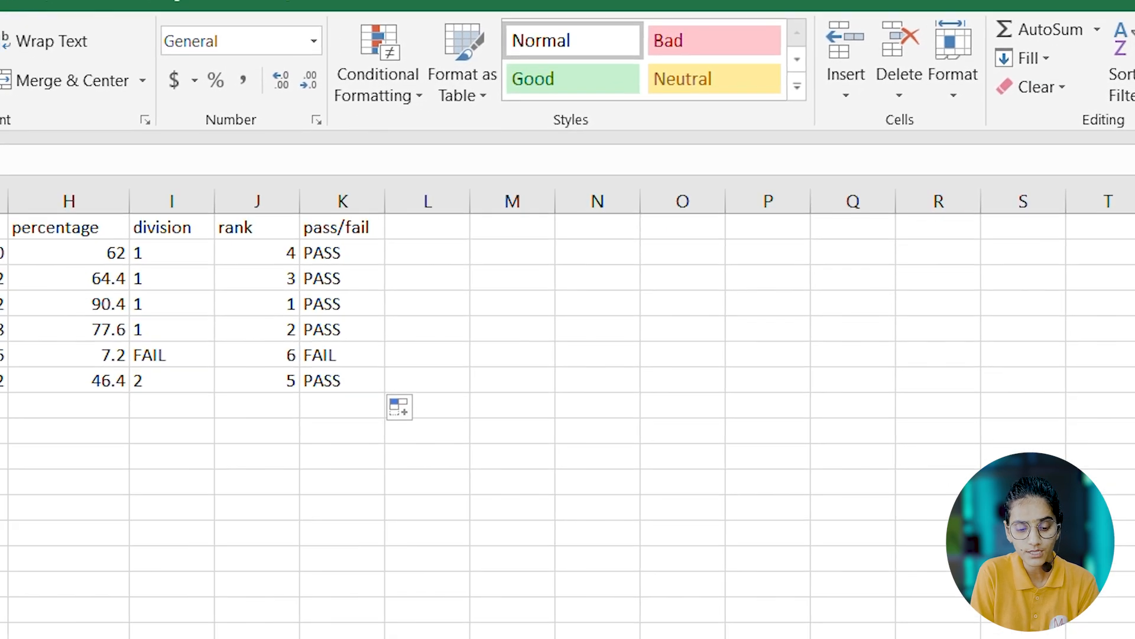
drag(0, 608, 395, 638)
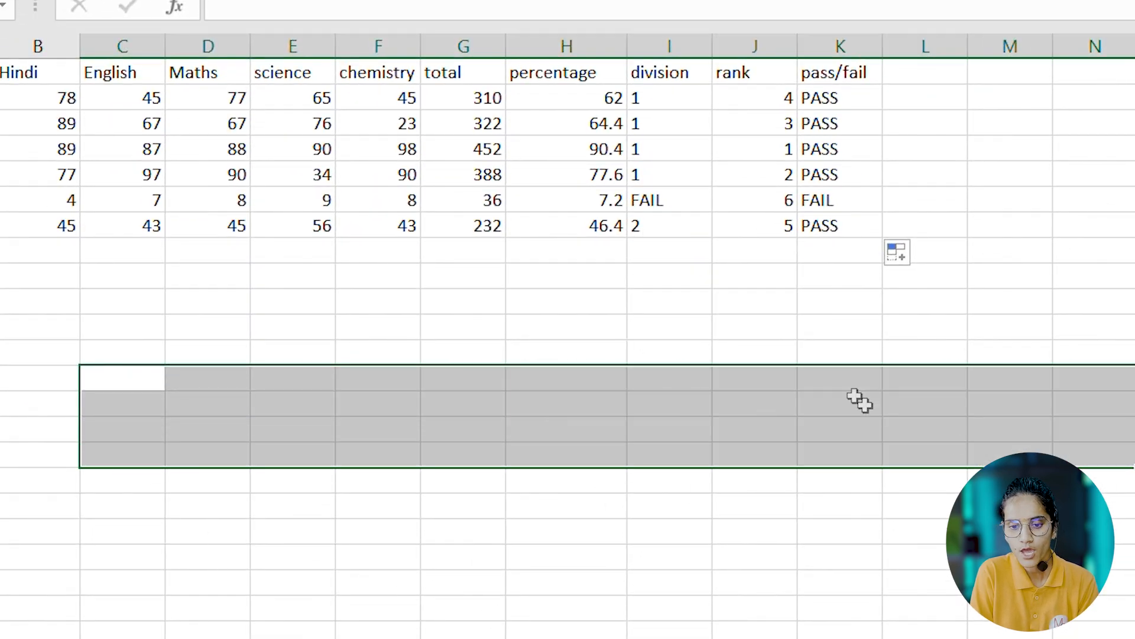
drag(751, 352, 828, 638)
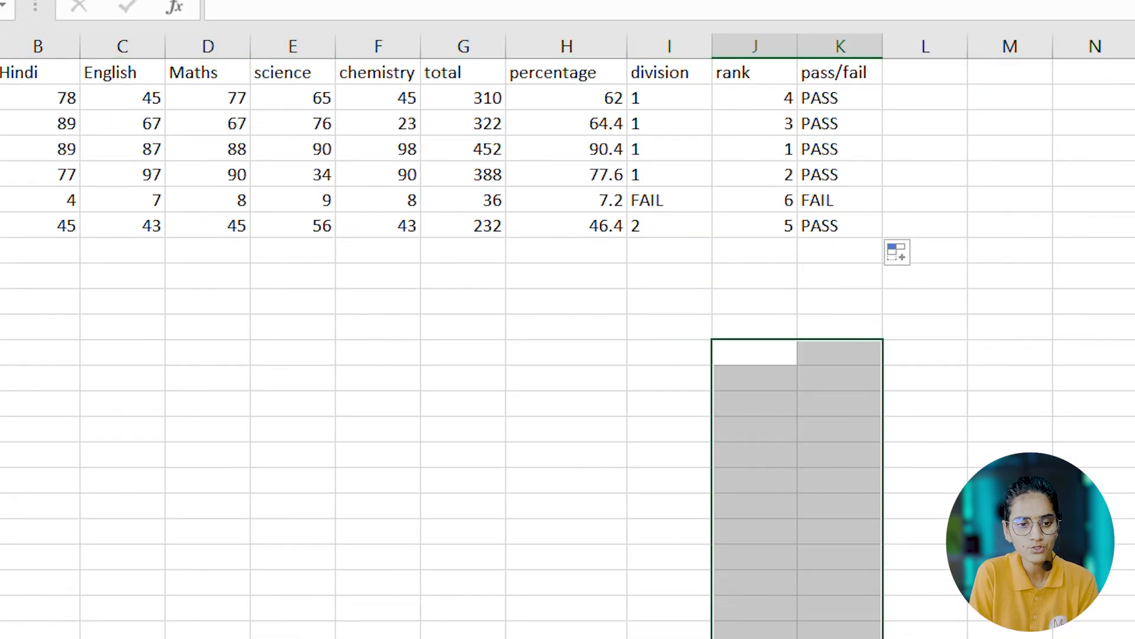
Insert a blank sheet row above the header row and enlarge row 1 to about three and a half times its height.
click(0, 72)
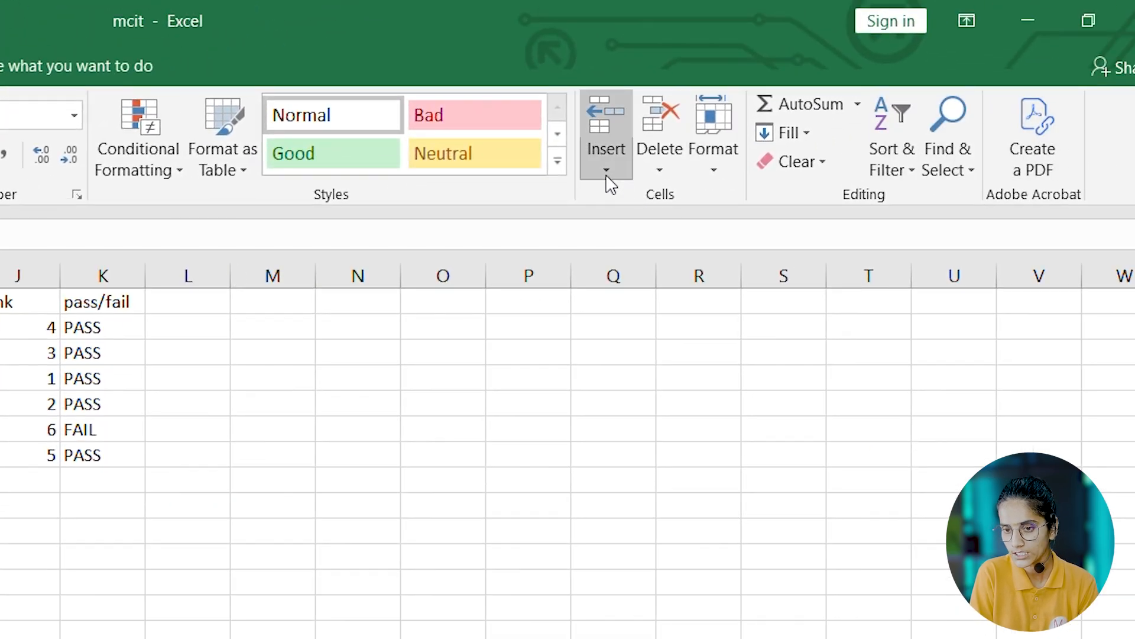
click(607, 177)
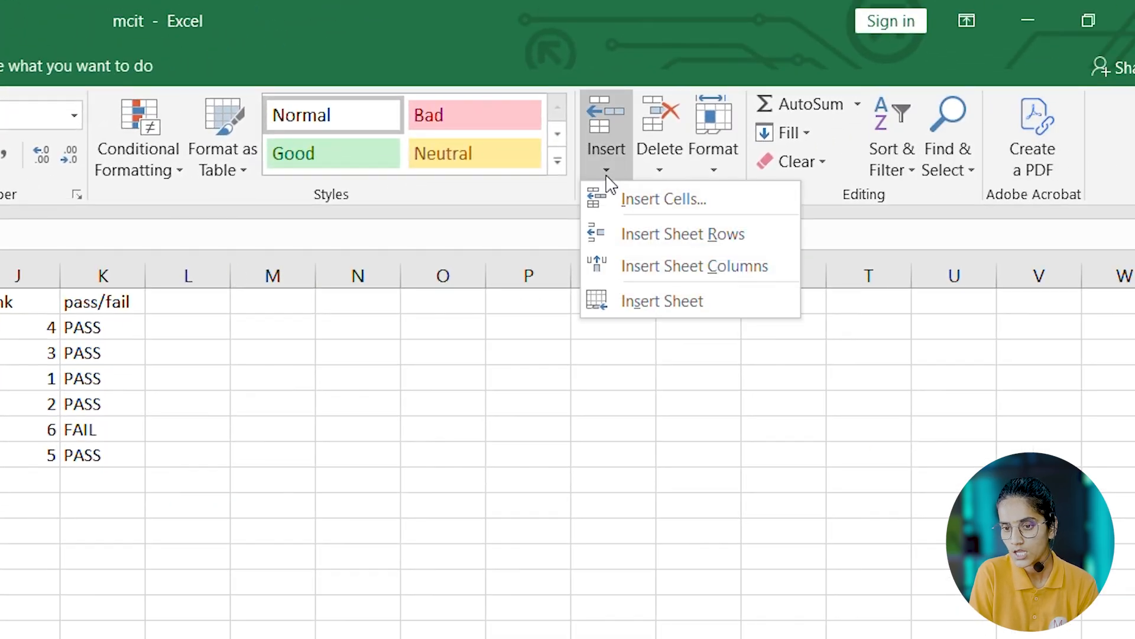
click(693, 234)
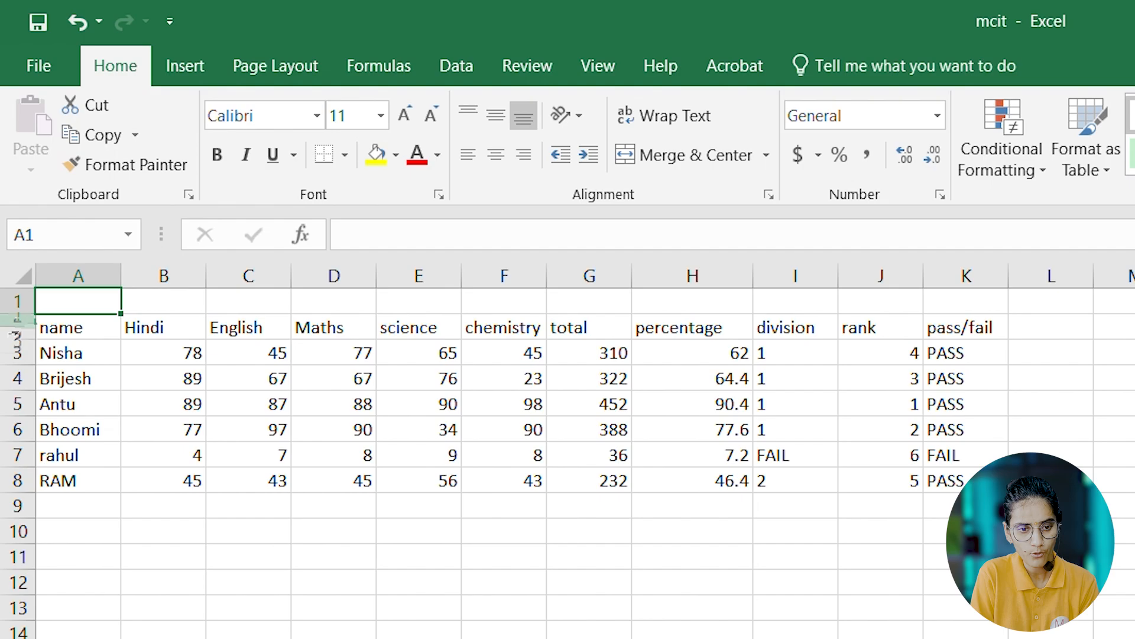
drag(31, 311, 39, 378)
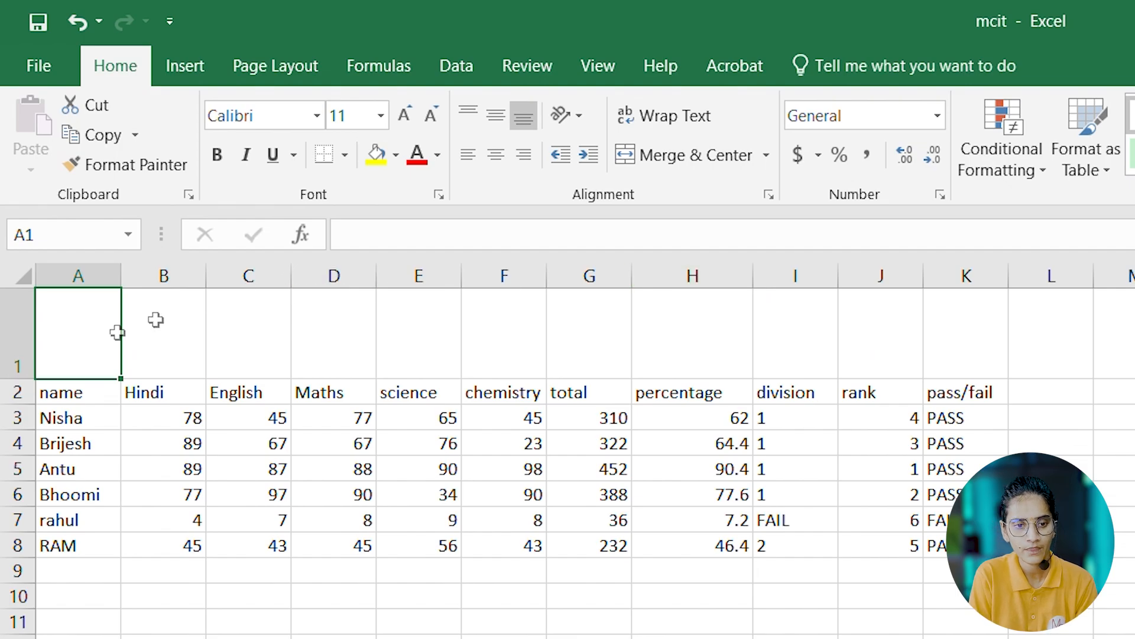
Merge and center cells A1 through K1 above the marksheet headers.
drag(51, 322, 948, 357)
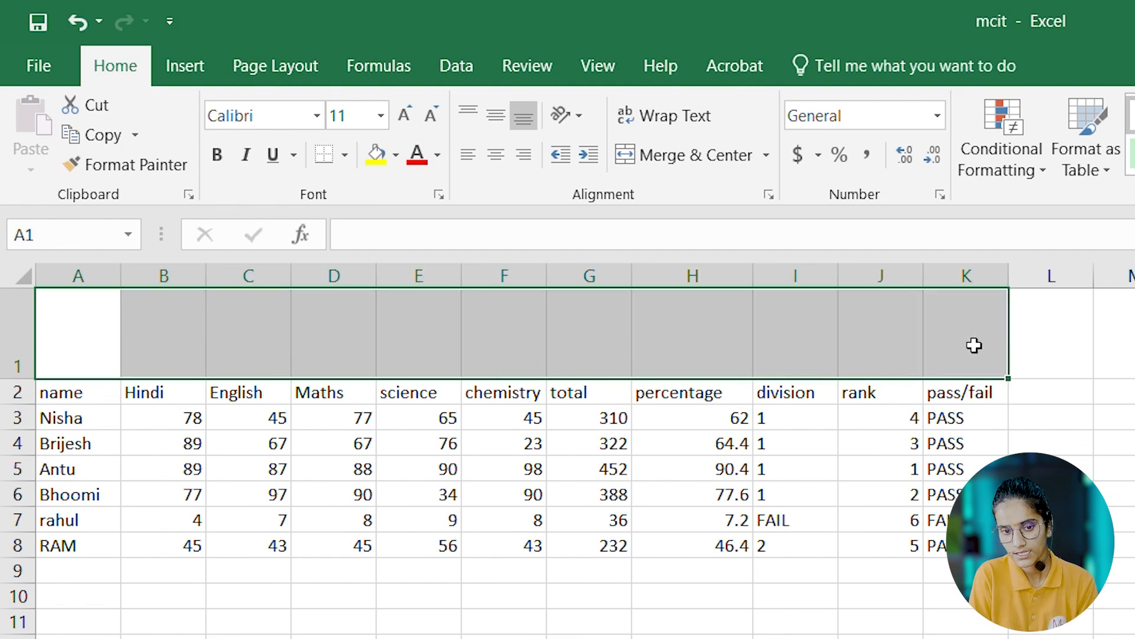
click(669, 155)
click(656, 442)
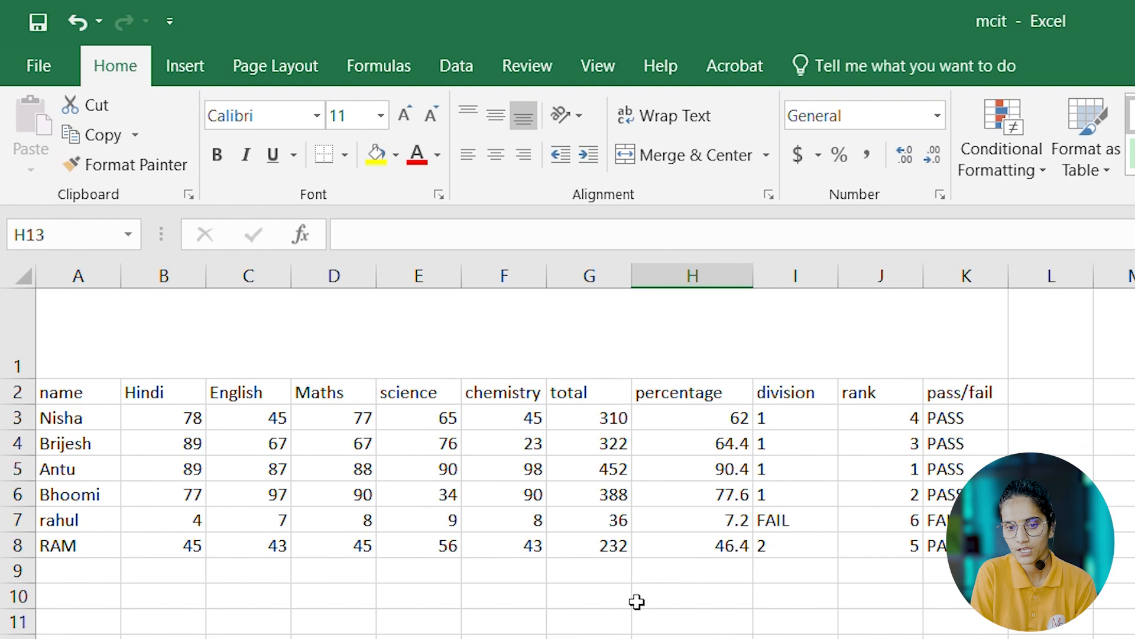
Enter the title "mcit ajmer" in the merged cell A1.
click(421, 324)
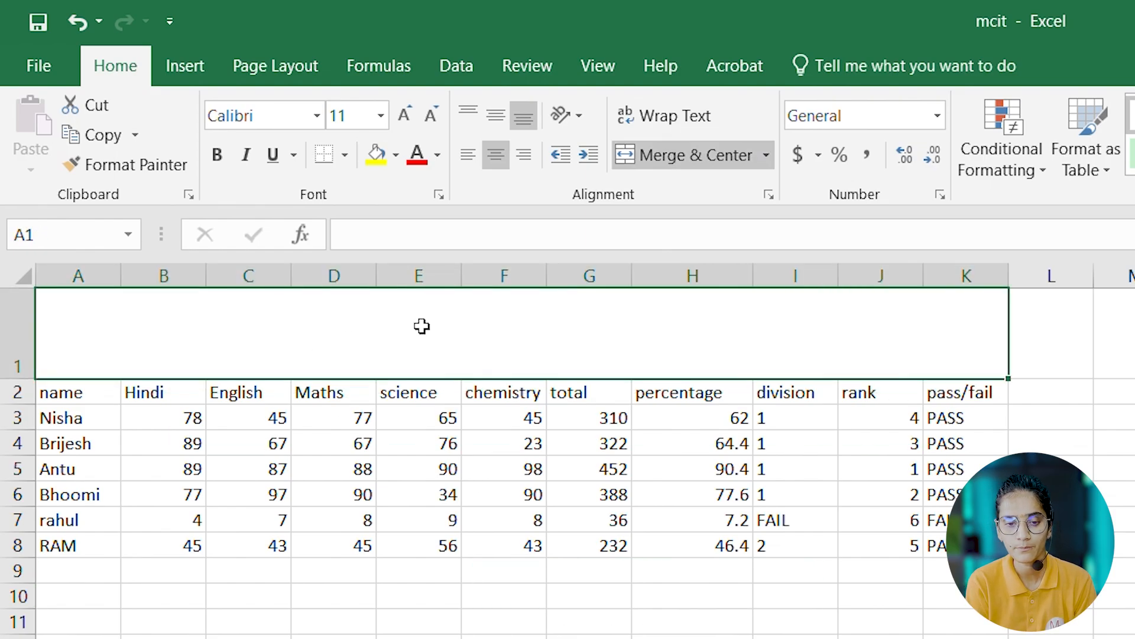
double_click(423, 327)
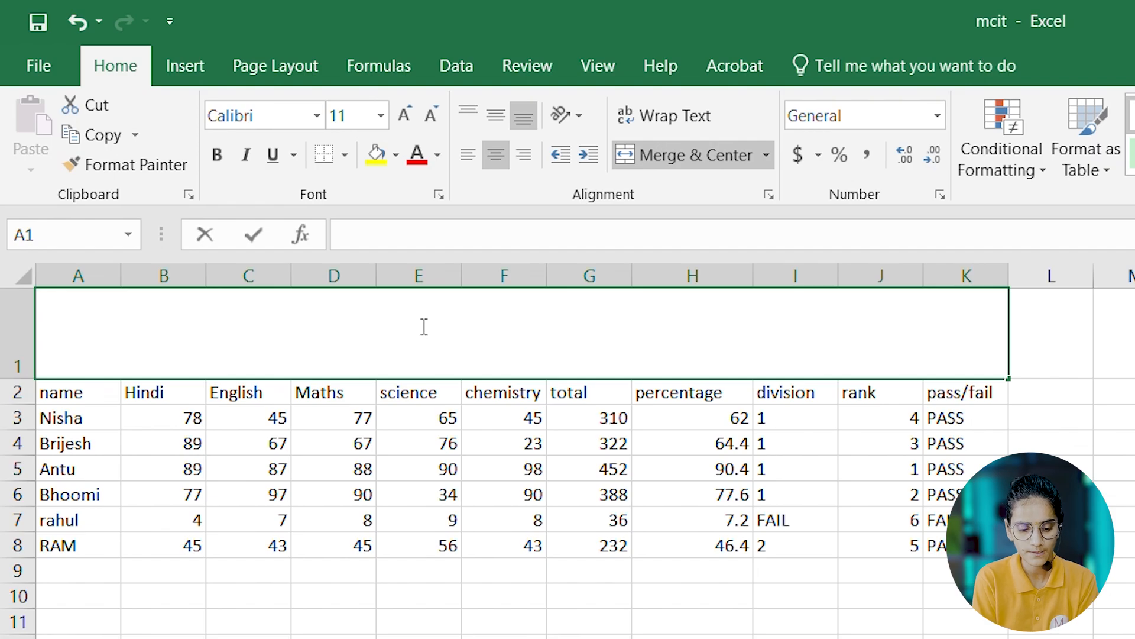
text(mci)
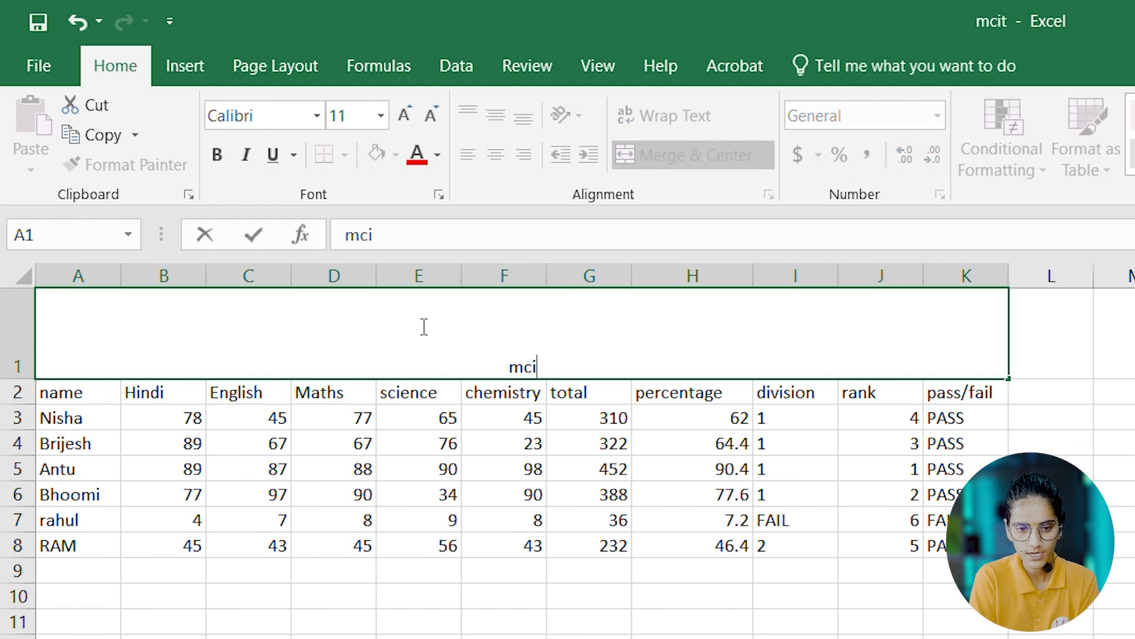
text(t)
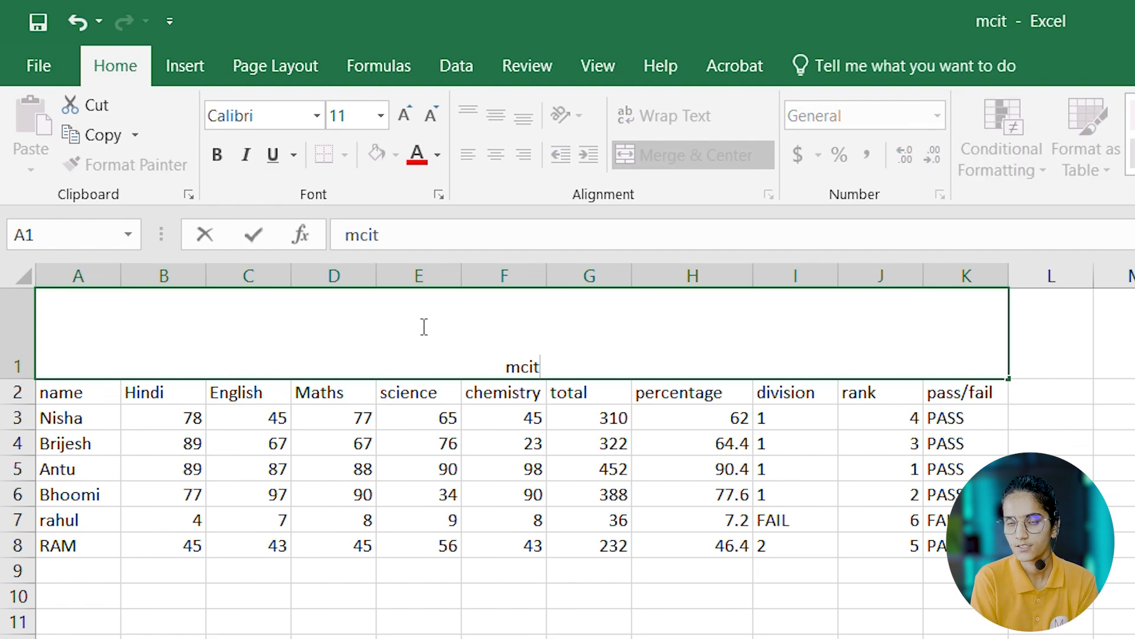
text( ajmer)
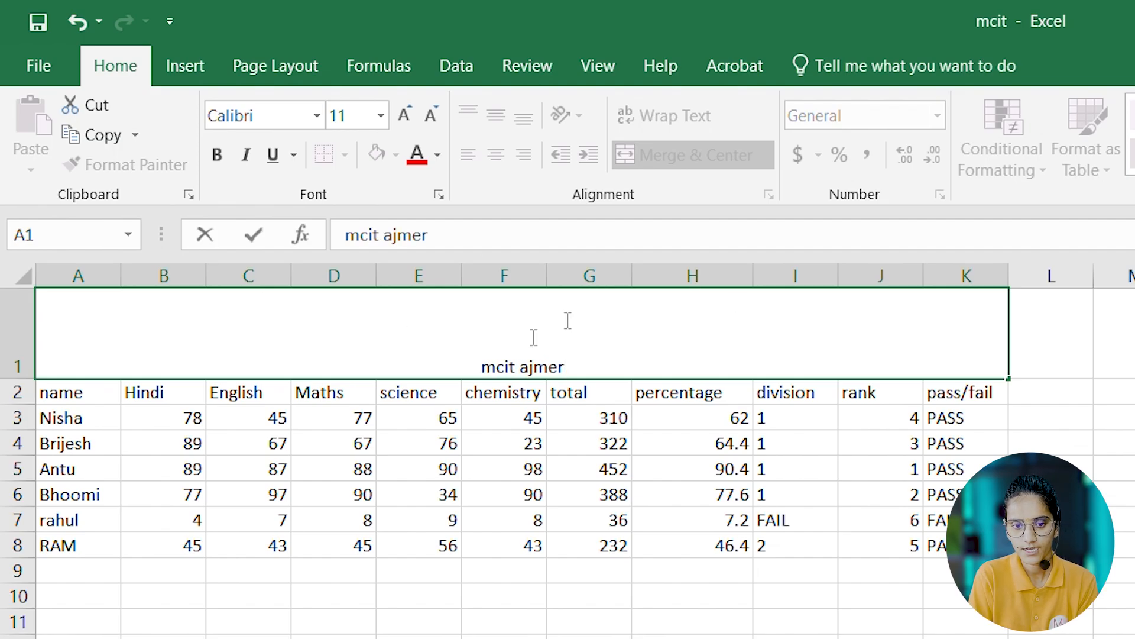
Color the "mcit ajmer" title text dark red and set its font size to 26.
drag(480, 368, 569, 371)
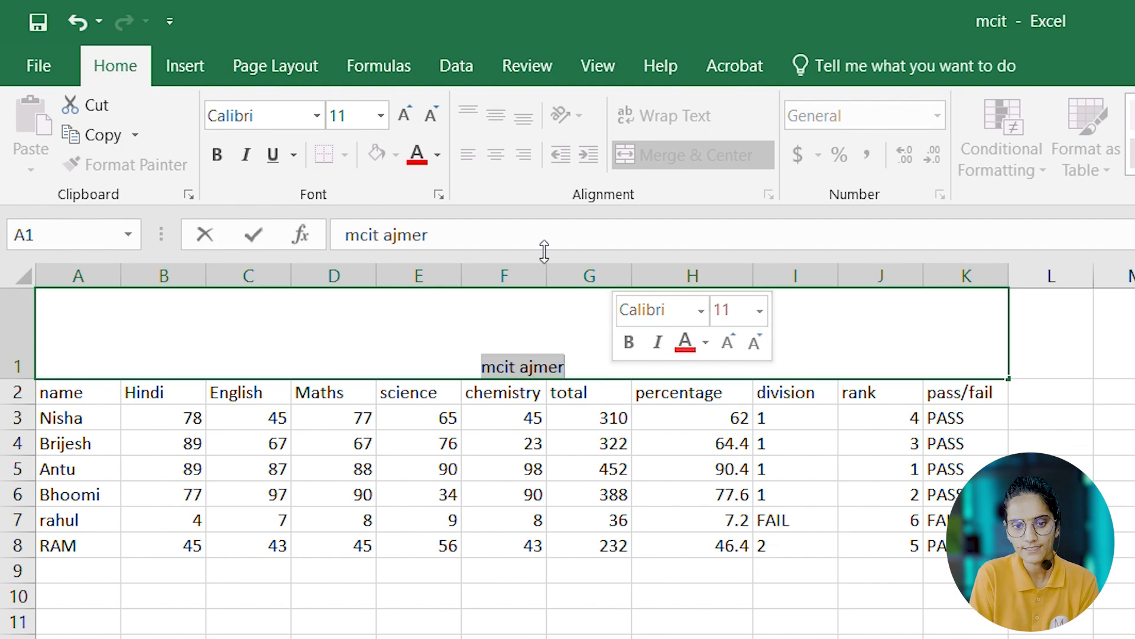
click(437, 157)
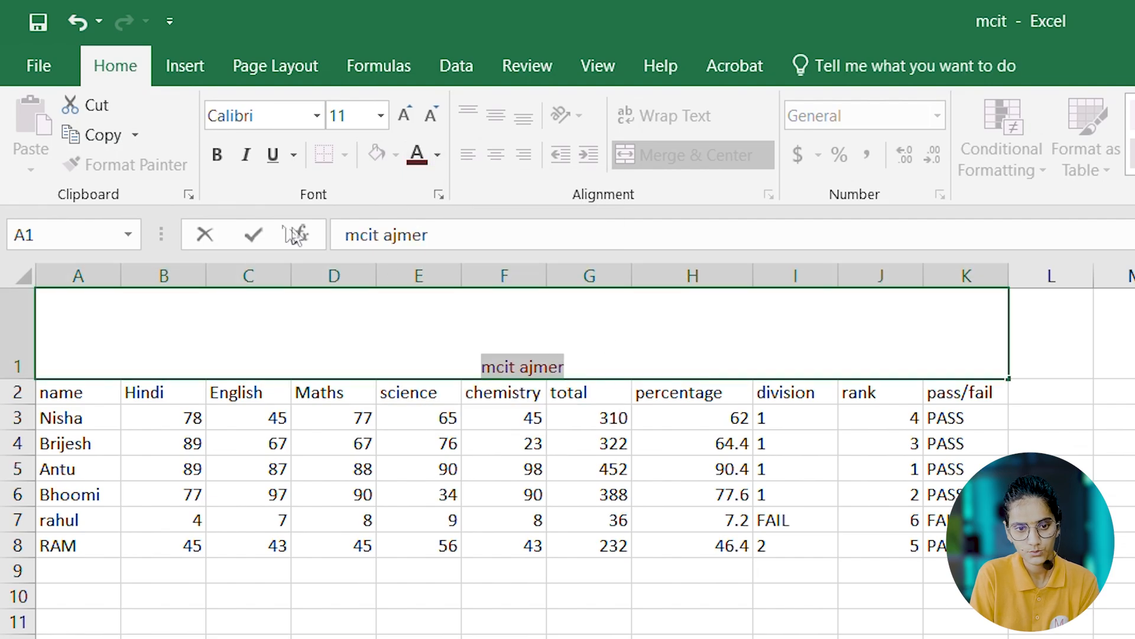
click(382, 121)
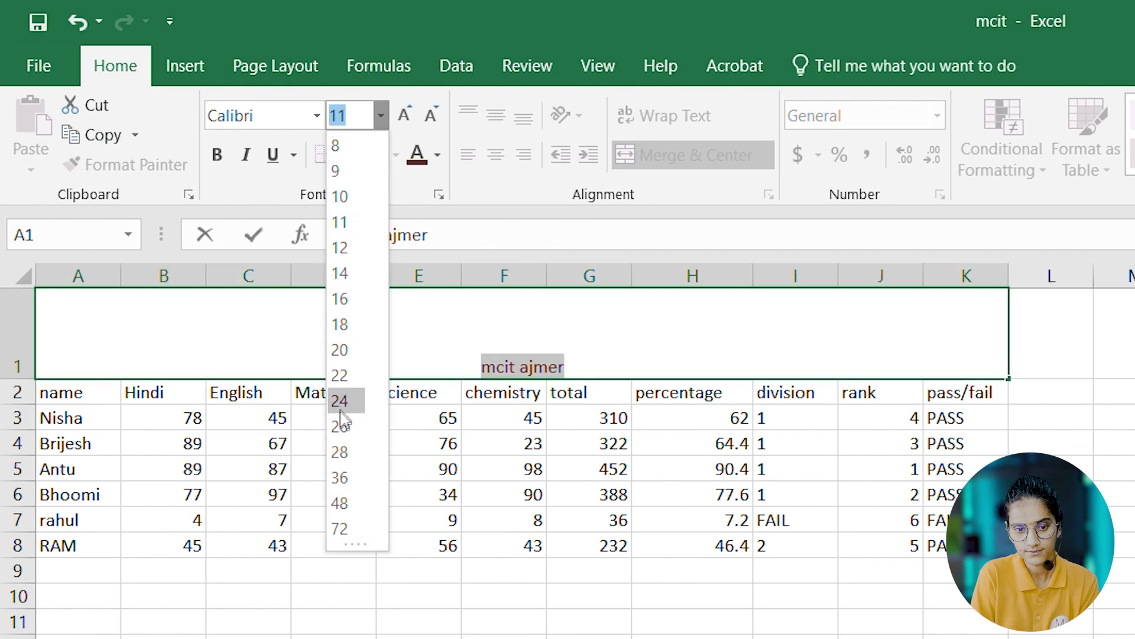
click(341, 430)
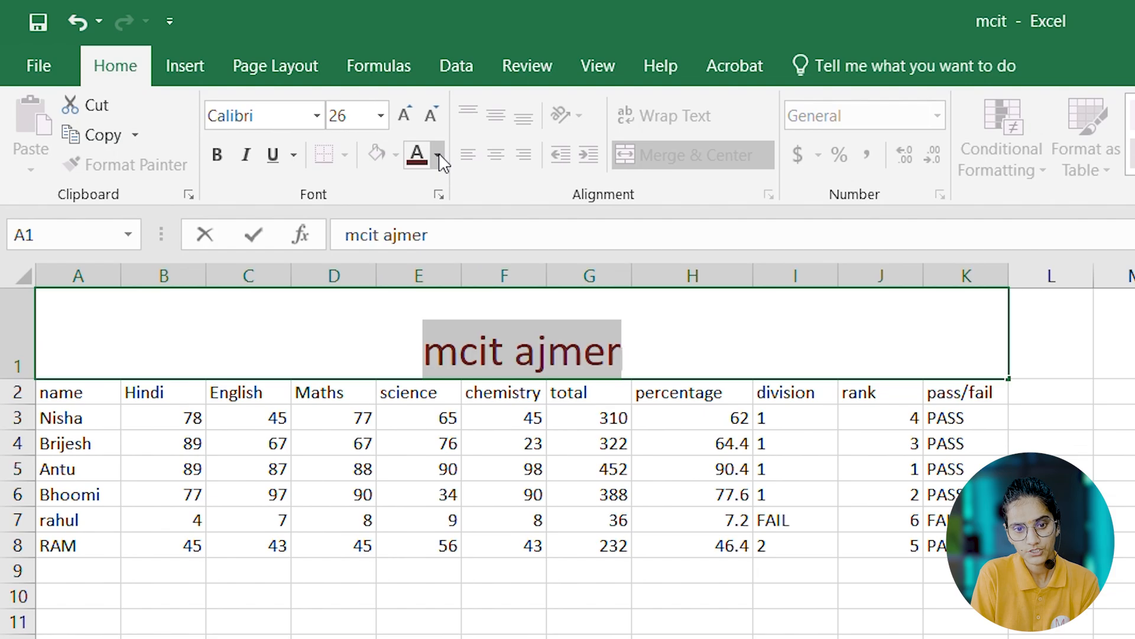
Change the title's font to Algerian with size 36, commit the entry and select the merged title cell.
click(317, 117)
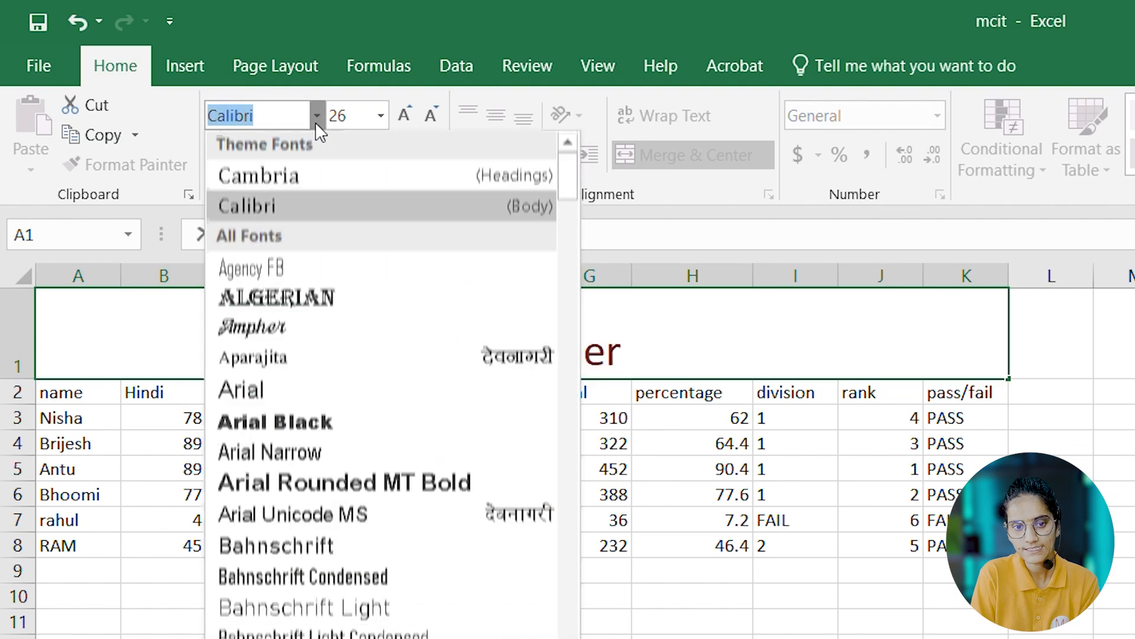
click(272, 300)
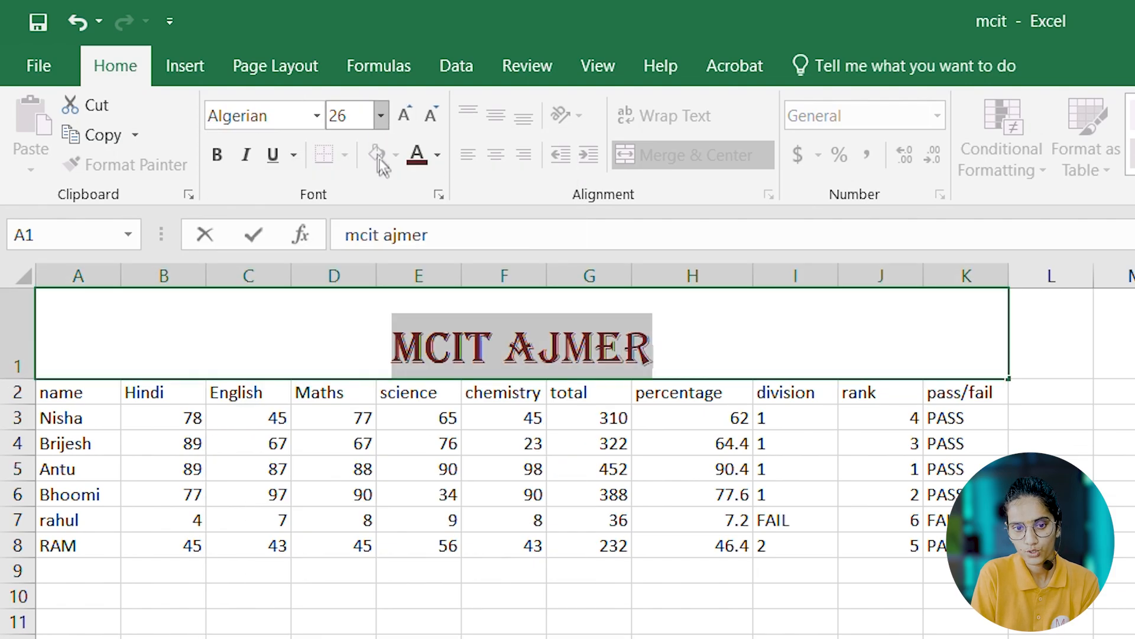
click(382, 121)
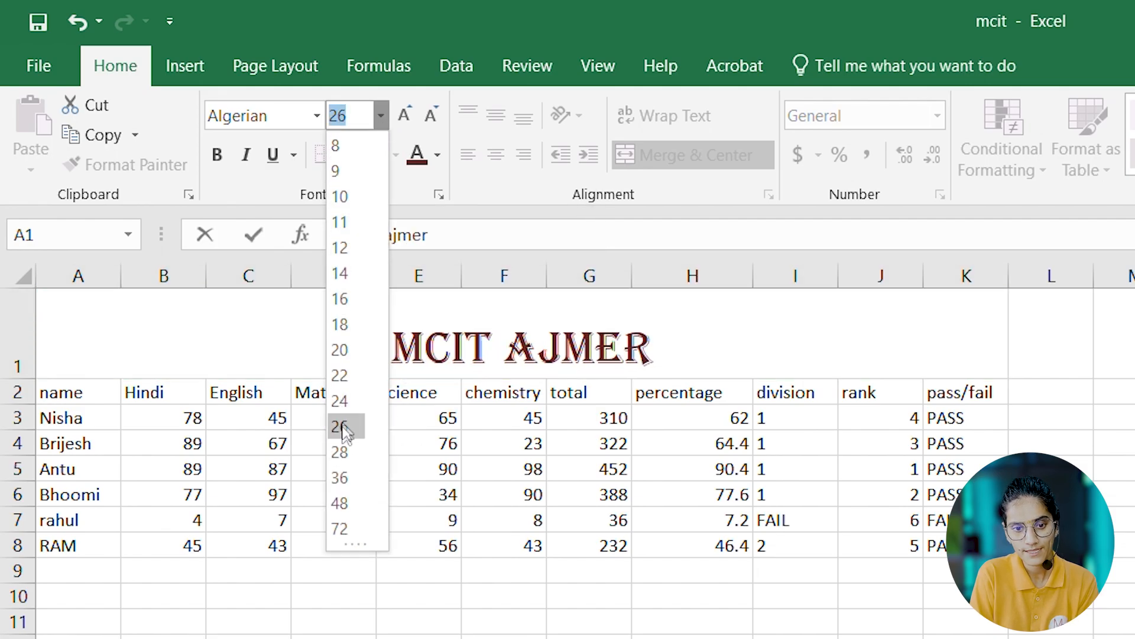
key(Escape)
text(36)
key(Return)
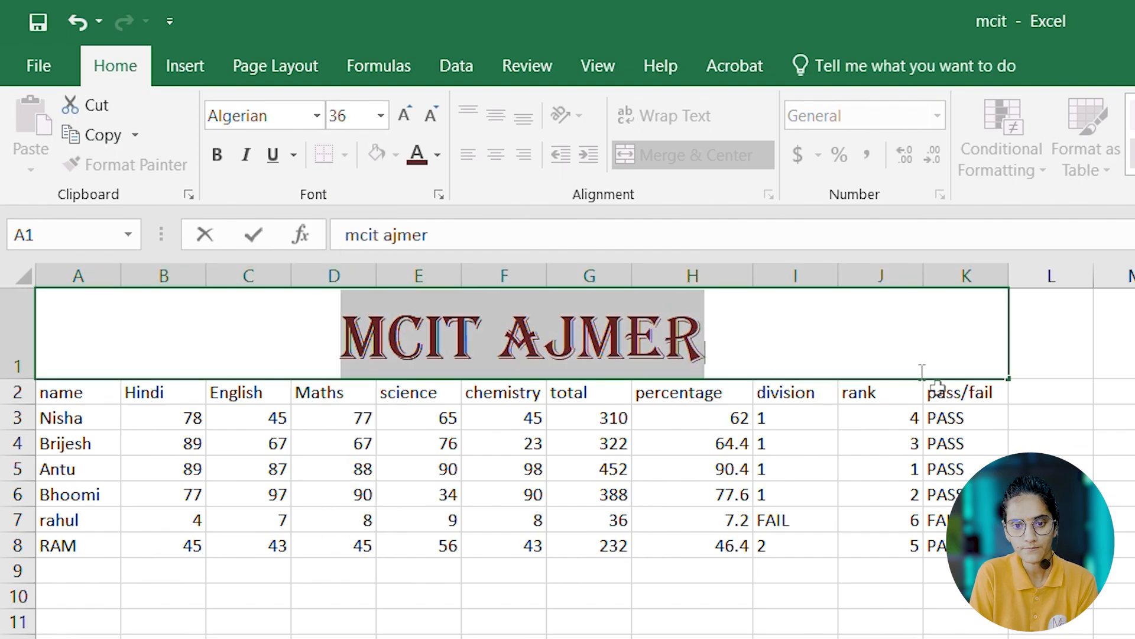
click(1108, 489)
click(693, 339)
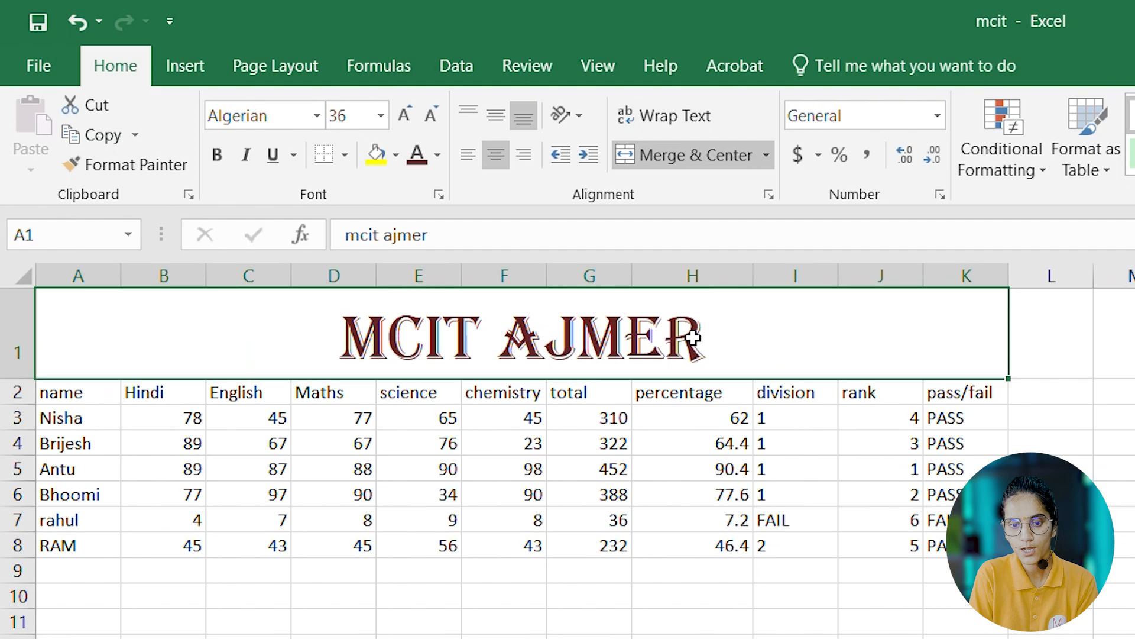